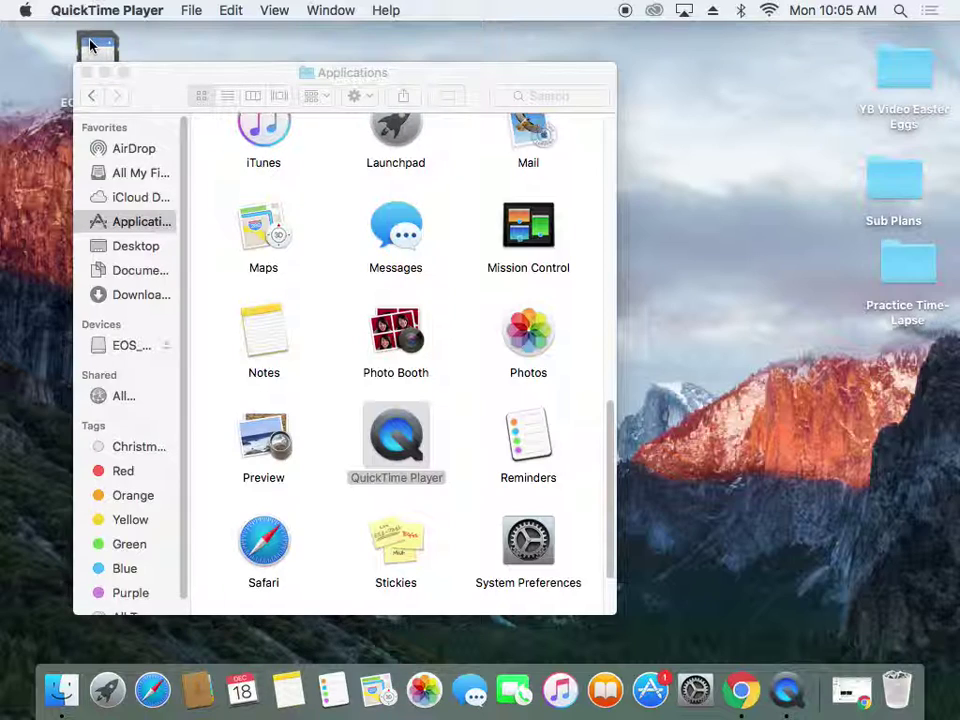
# Launch Adobe Lightroom from the Adobe Lightroom folder in Applications.
pyautogui.click(152, 222)
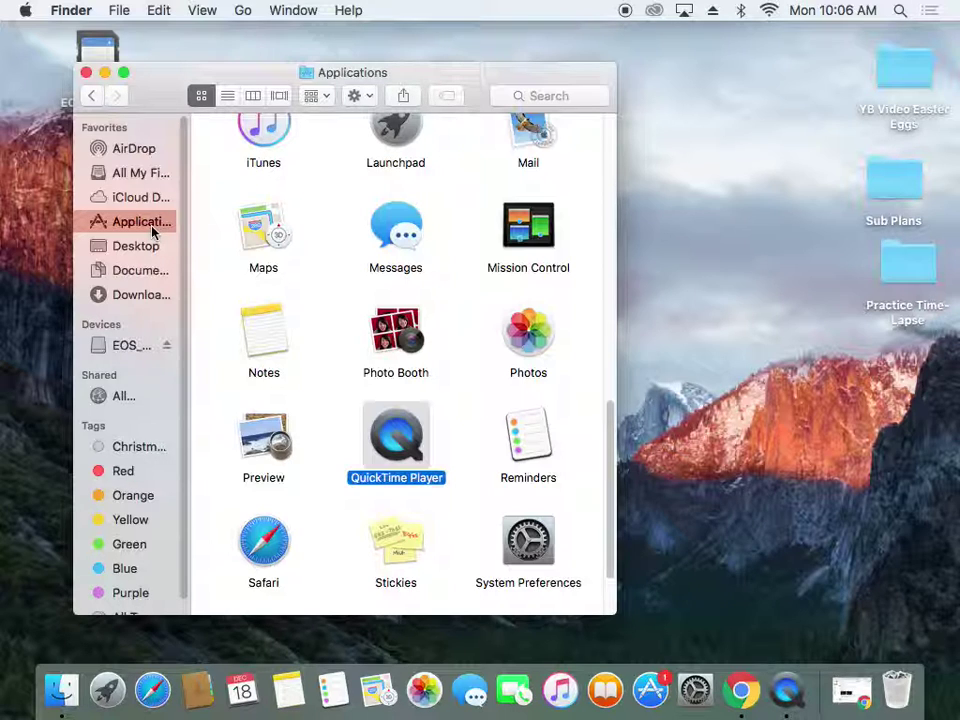
pyautogui.scroll(10, 396, 460)
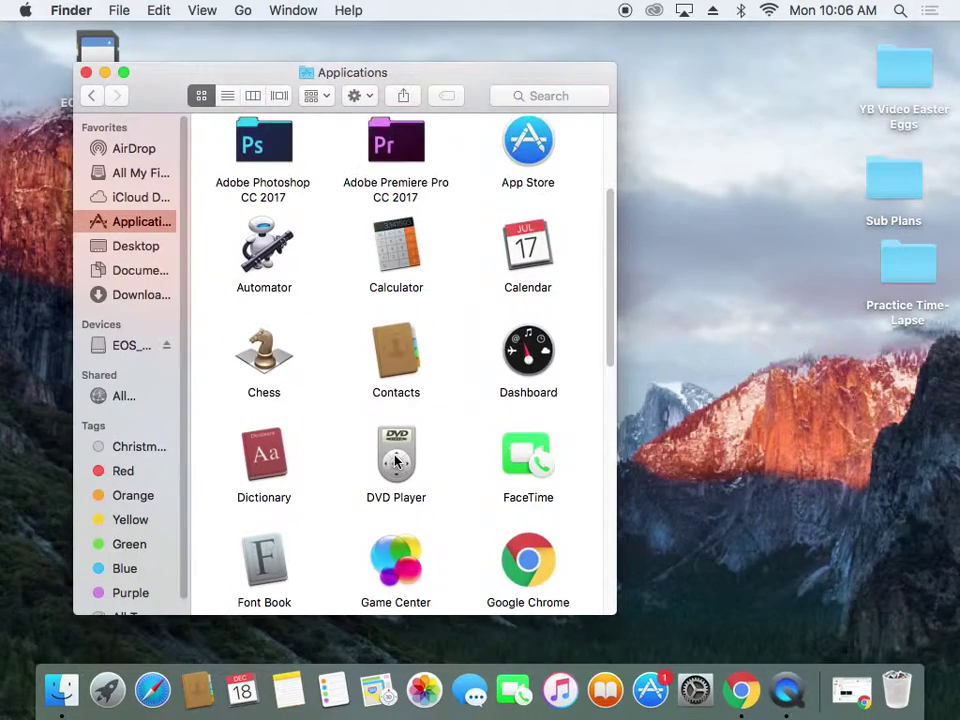
pyautogui.scroll(5, 396, 460)
pyautogui.click(406, 262)
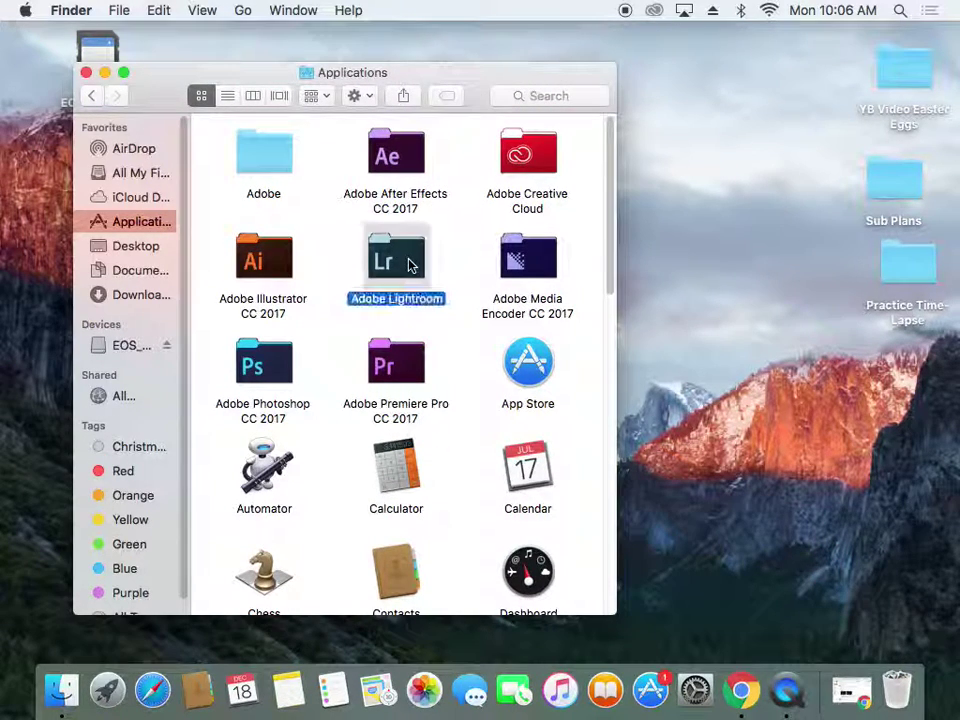
pyautogui.doubleClick(408, 263)
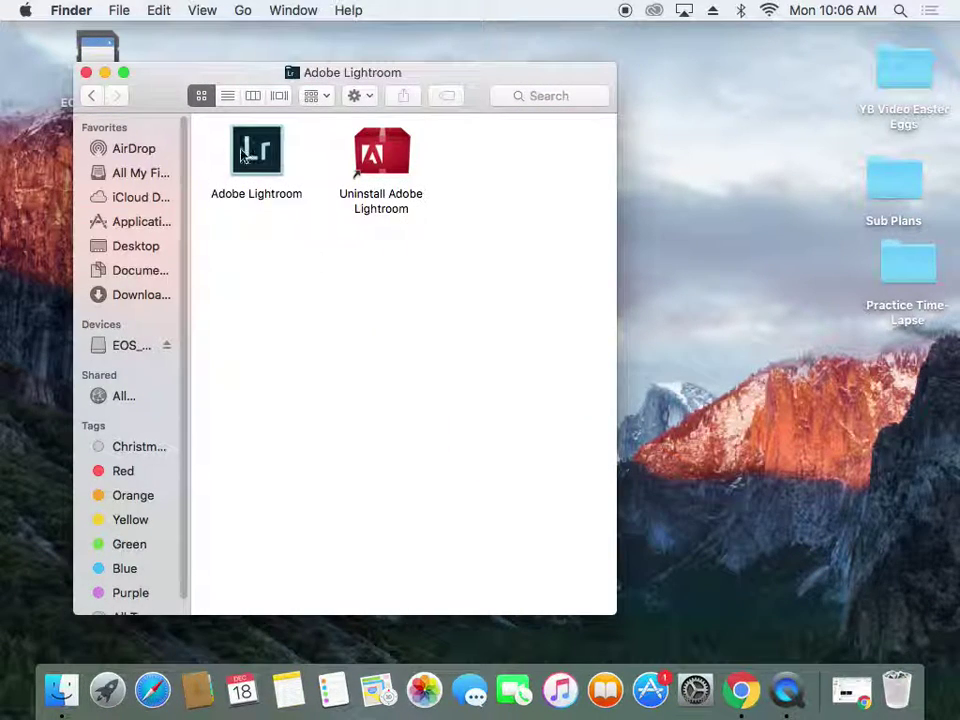
pyautogui.doubleClick(243, 155)
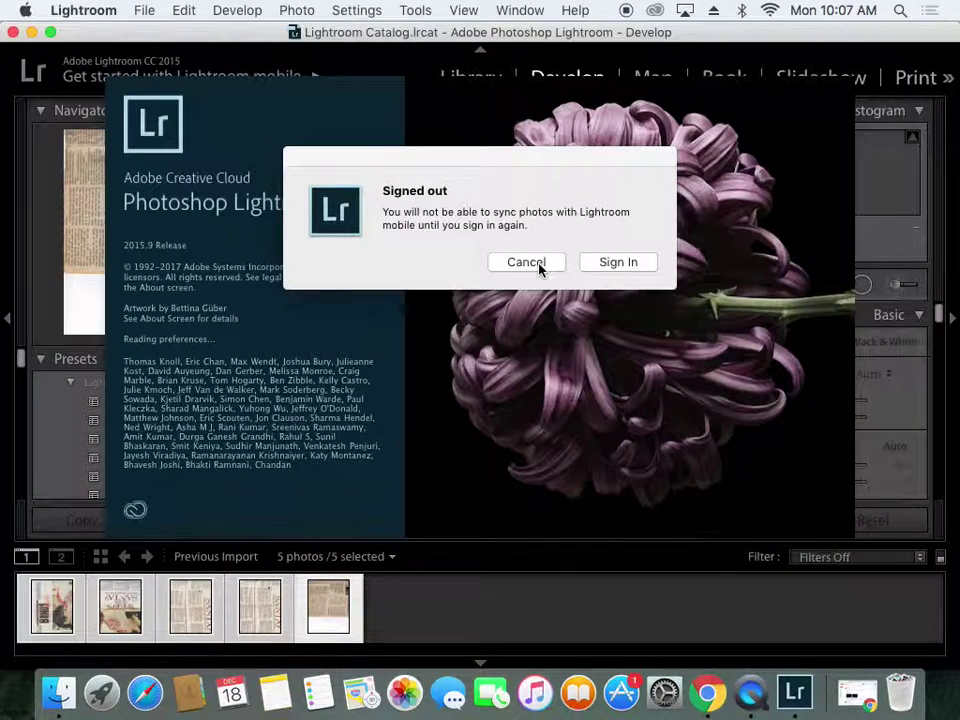
# Dismiss the Signed out and update notices, then switch to the Library grid with G.
pyautogui.click(530, 265)
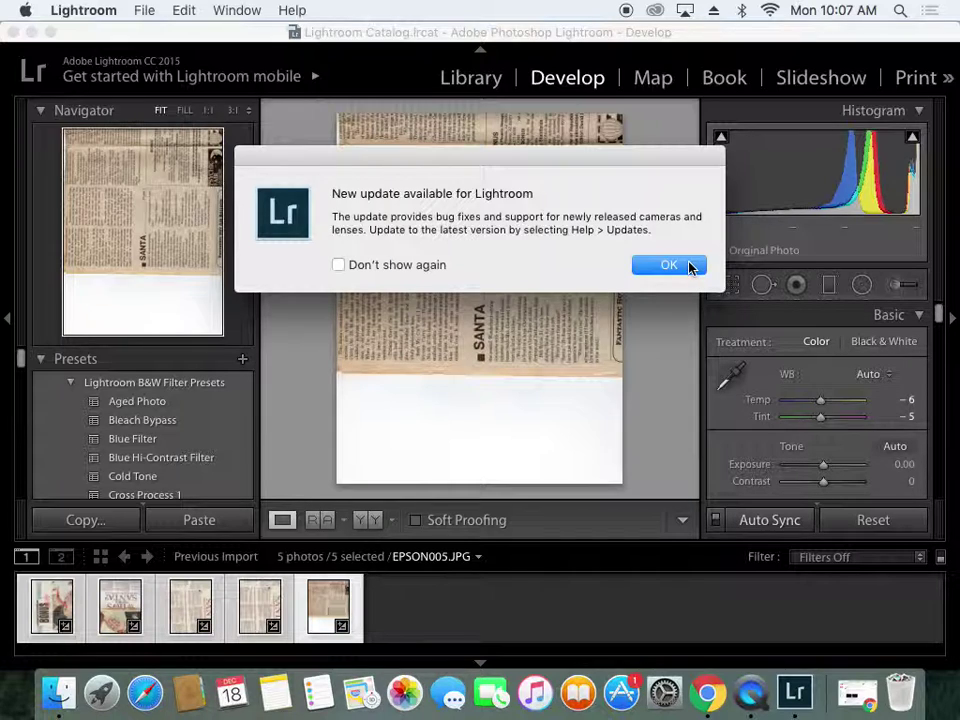
pyautogui.click(668, 265)
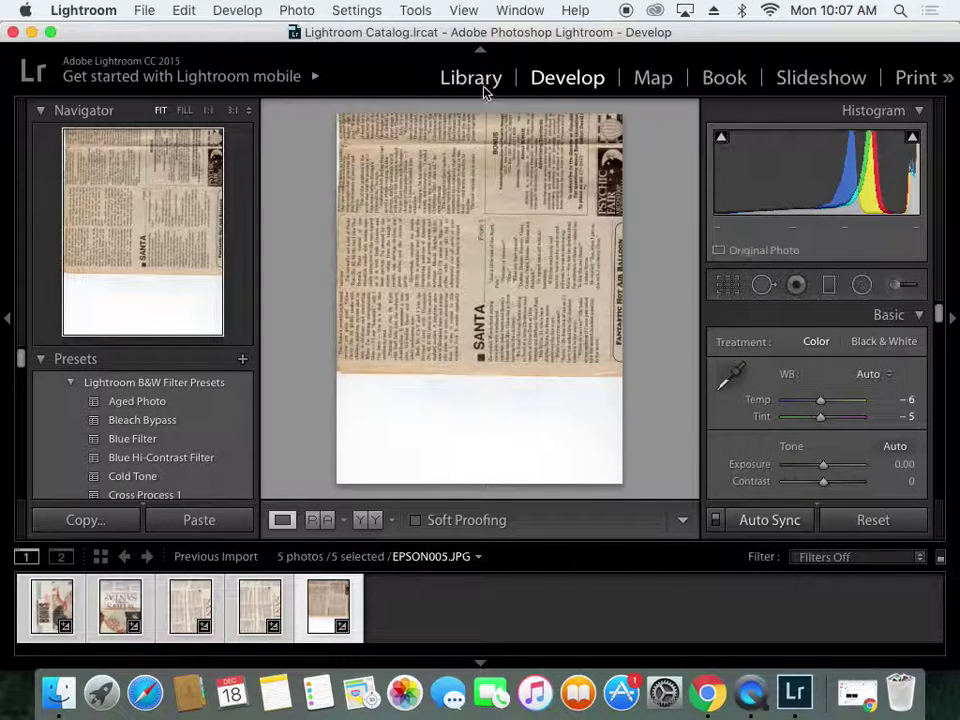
pyautogui.press('g')
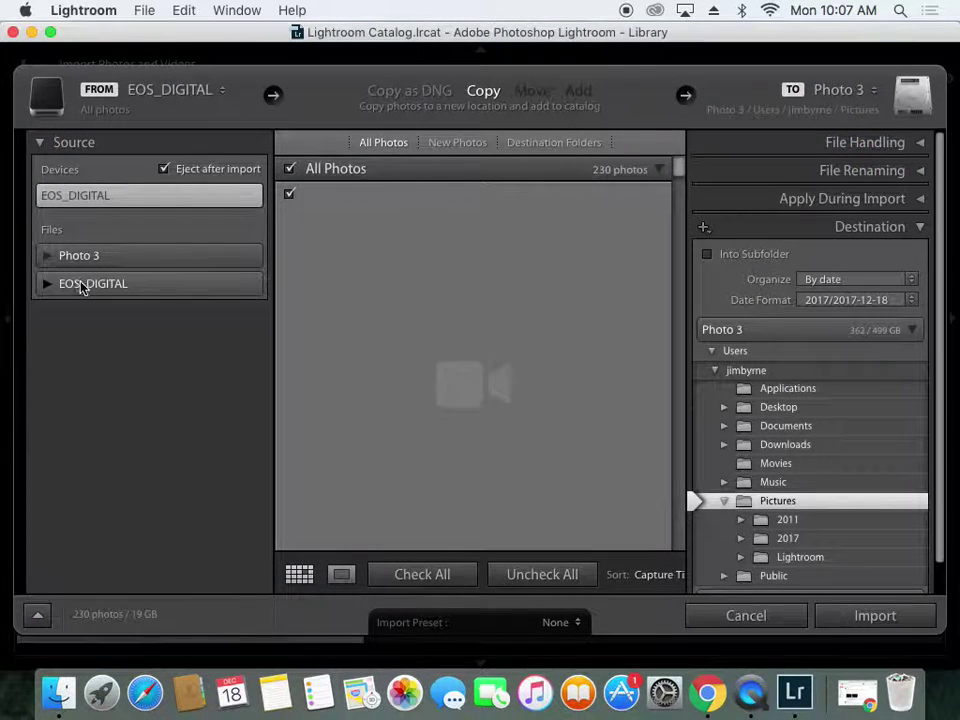
# Set the import source to EOS_DIGITAL > DCIM and exclude the first MVI videos through MVI_0003.
pyautogui.click(83, 286)
pyautogui.click(106, 305)
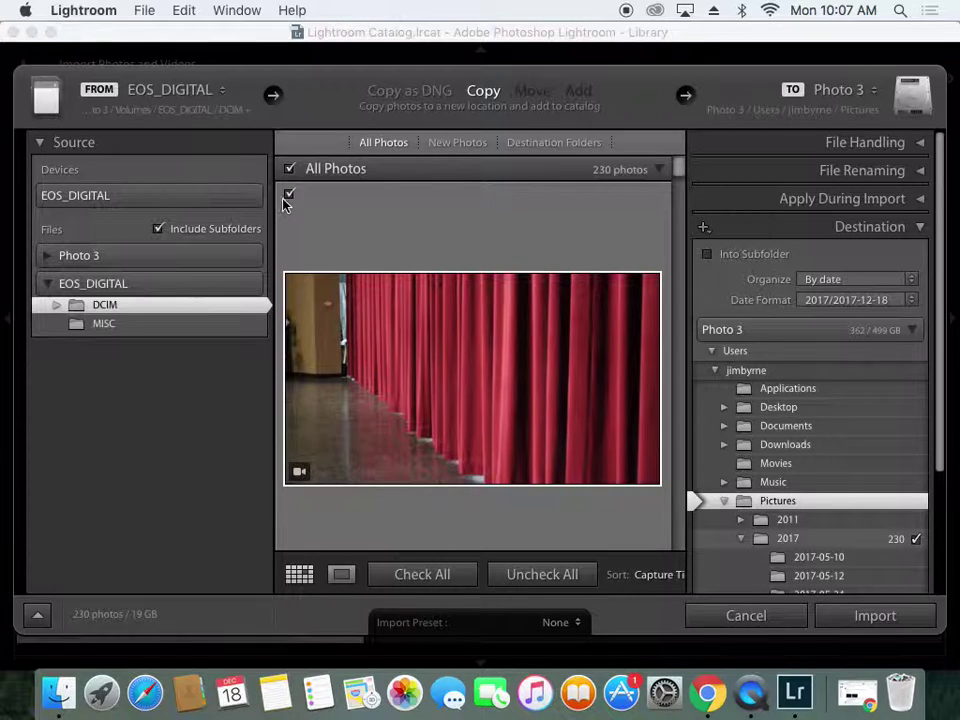
pyautogui.click(287, 197)
pyautogui.scroll(-5, 414, 351)
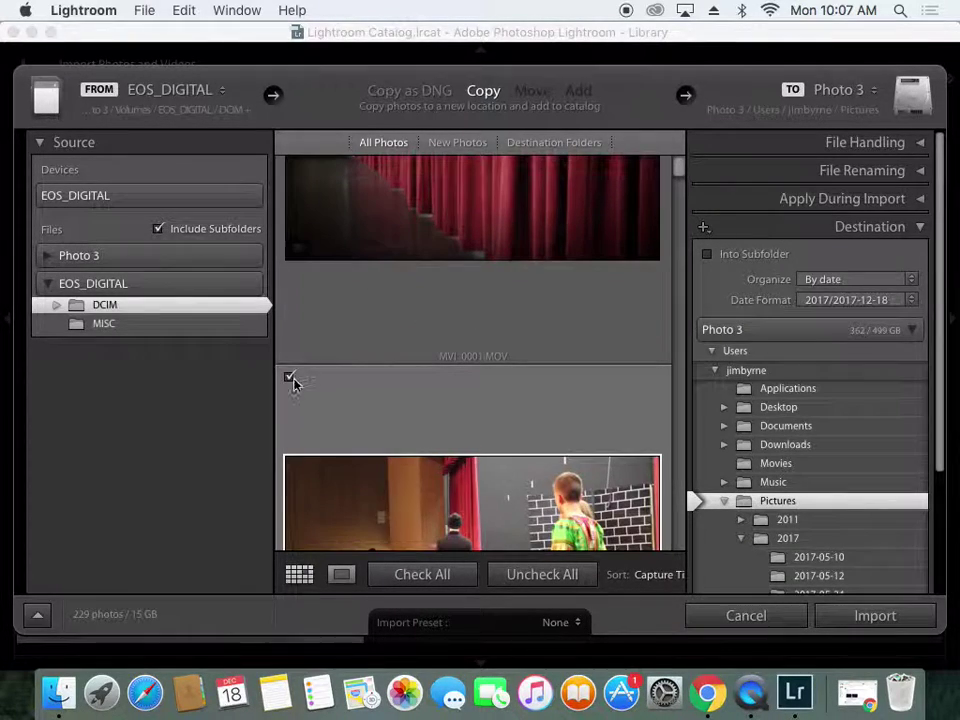
pyautogui.click(290, 379)
pyautogui.scroll(-5, 452, 421)
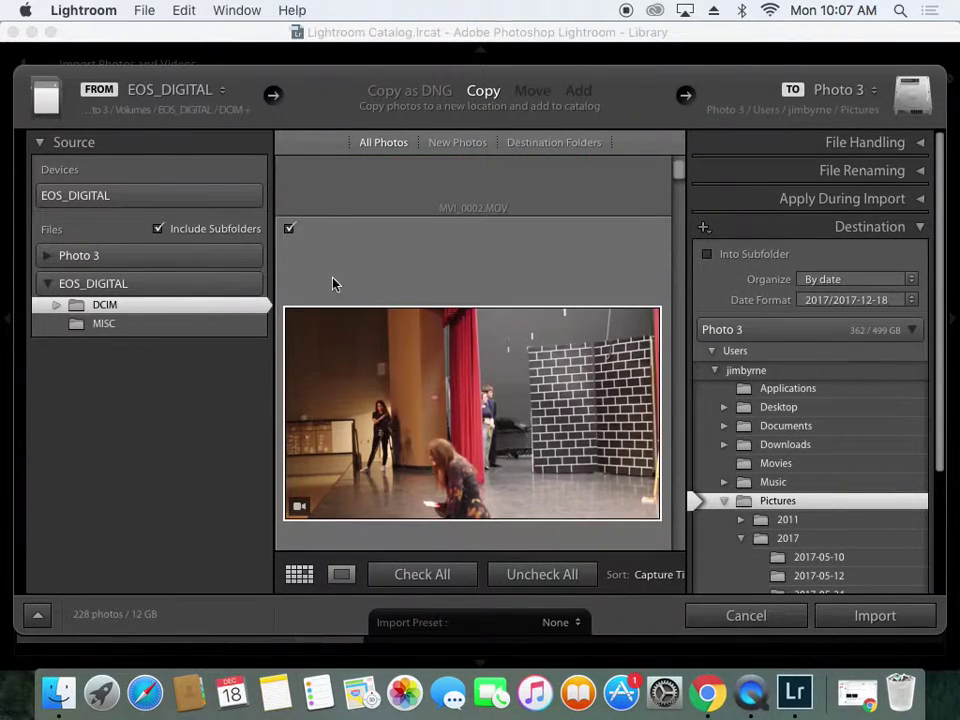
pyautogui.click(289, 229)
pyautogui.scroll(-5, 433, 352)
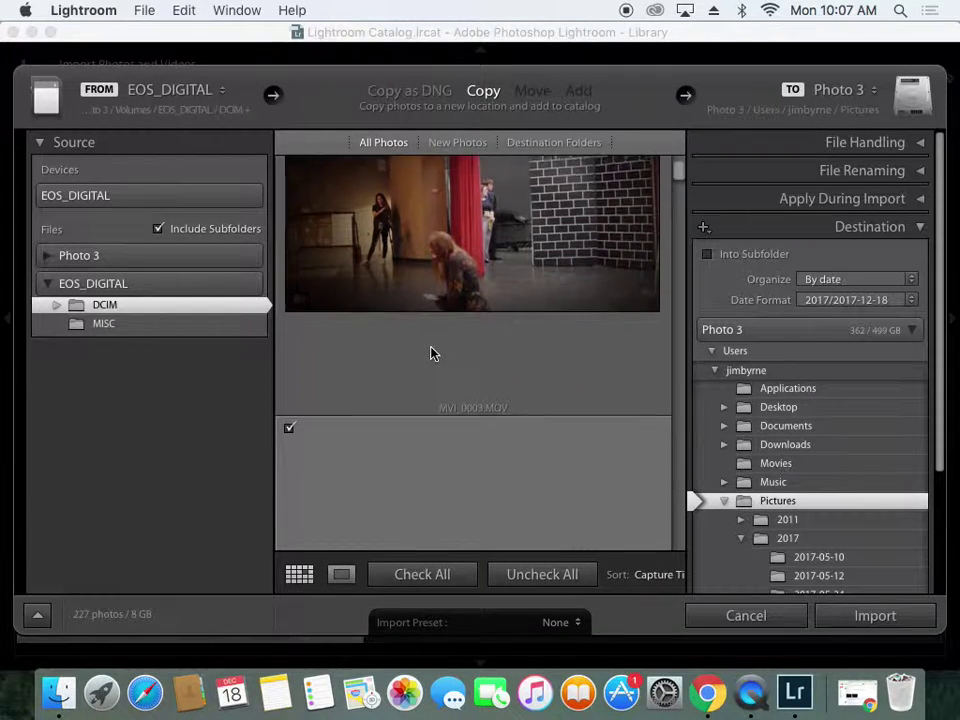
pyautogui.click(289, 331)
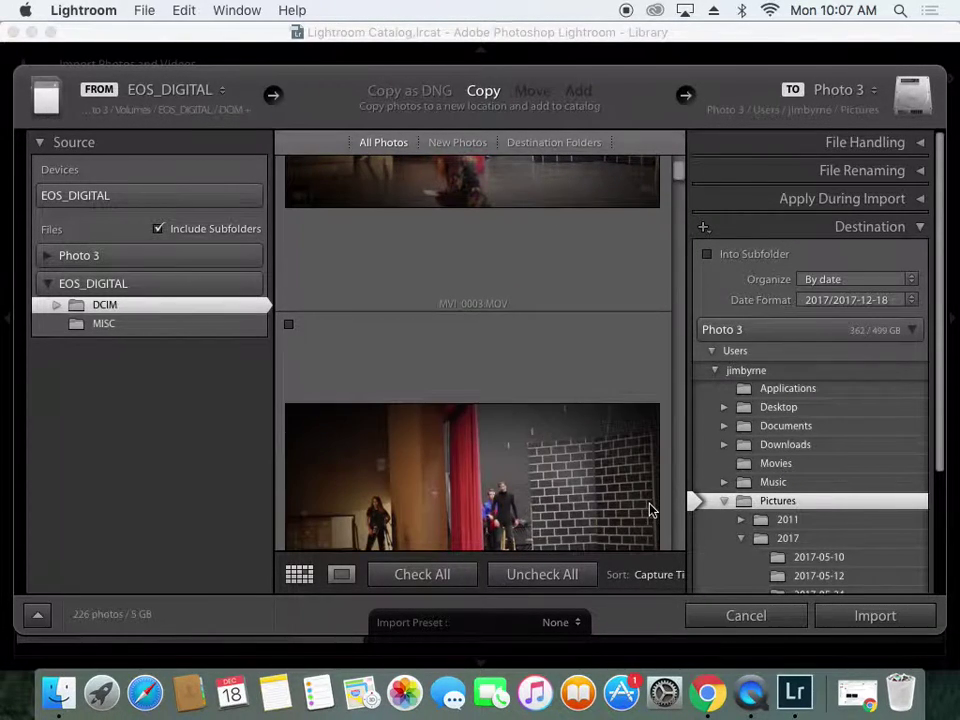
# Exclude MVI_0004, MVI_0005 and IMG_0105 from the import.
pyautogui.scroll(-5, 369, 488)
pyautogui.scroll(-5, 367, 487)
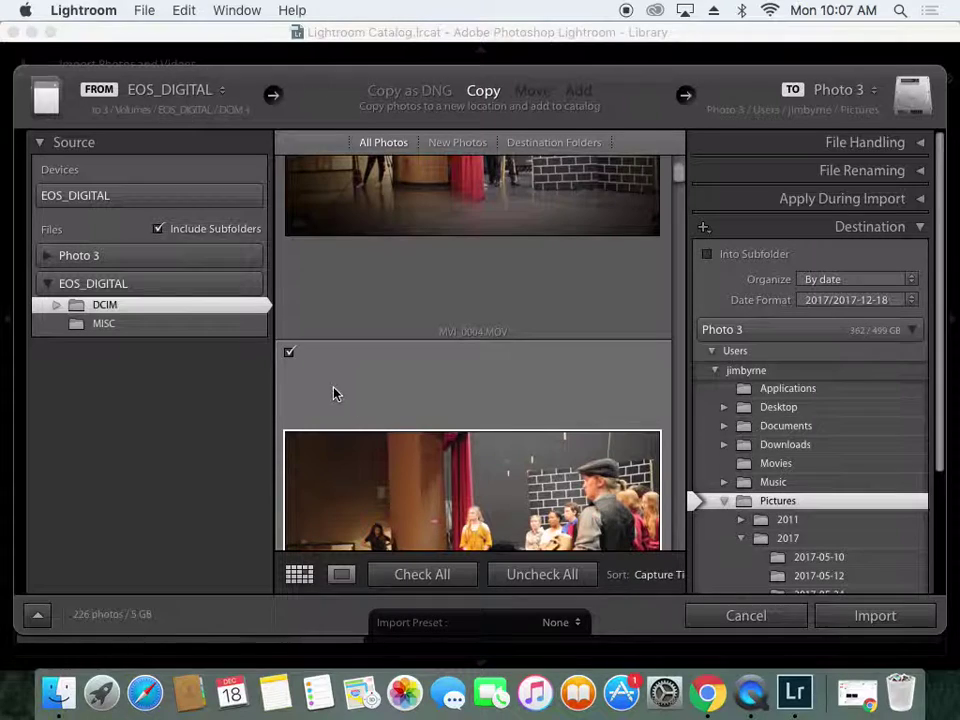
pyautogui.click(290, 353)
pyautogui.scroll(-5, 463, 425)
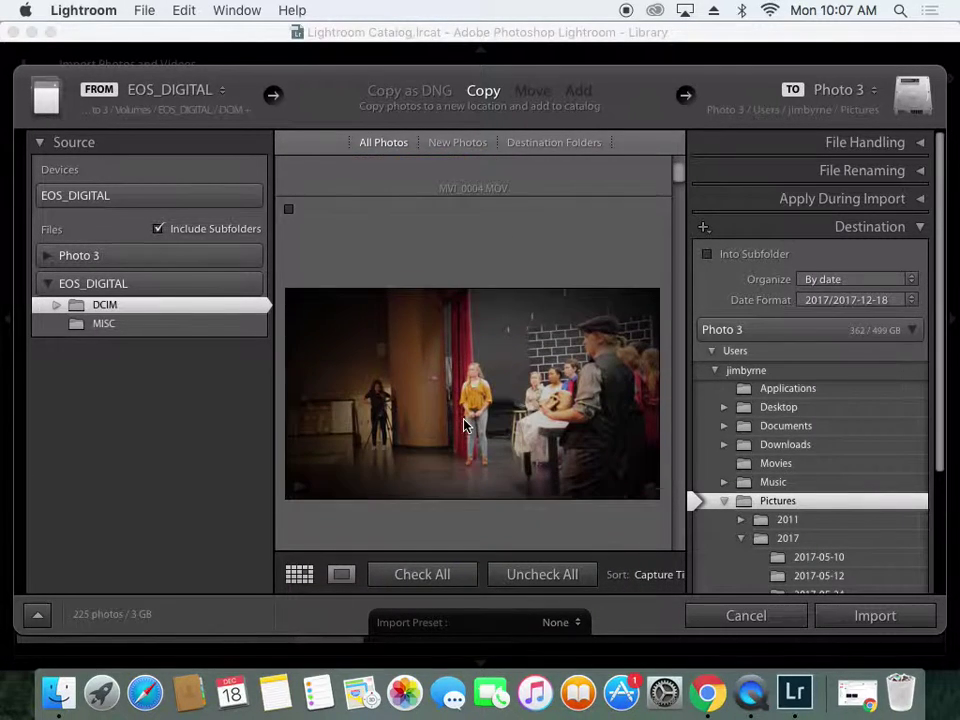
pyautogui.scroll(-5, 463, 428)
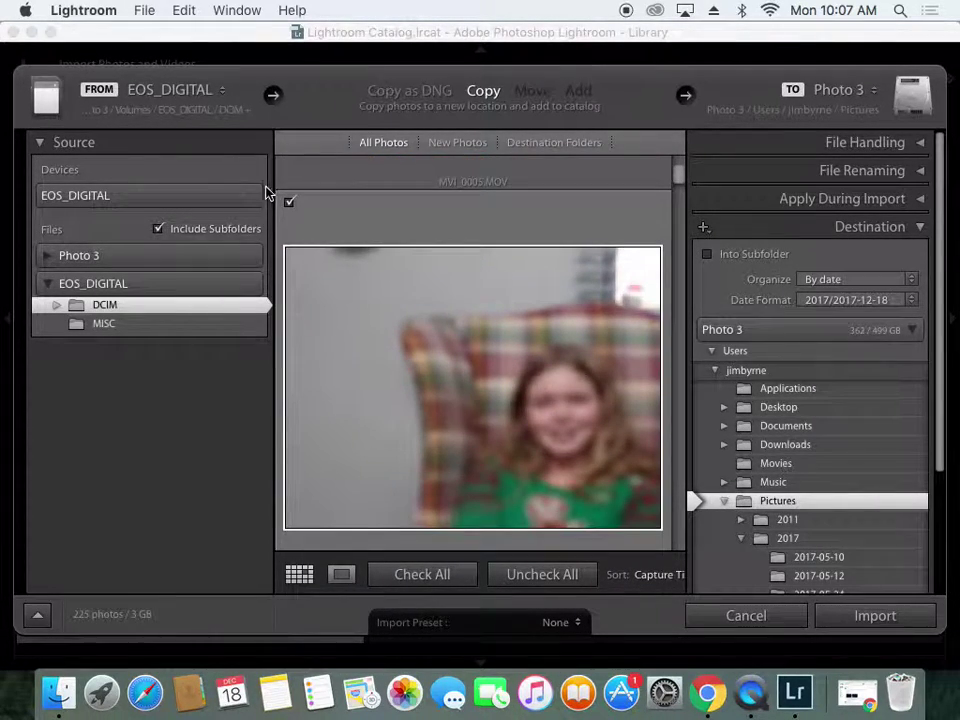
pyautogui.click(290, 203)
pyautogui.scroll(-5, 384, 279)
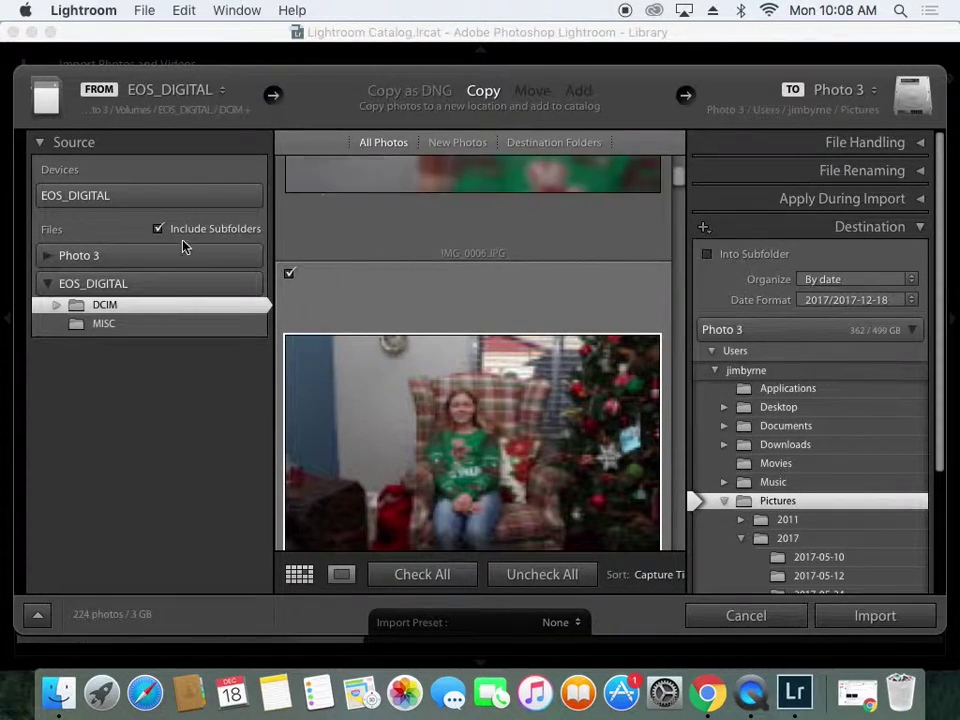
pyautogui.scroll(-2, 435, 301)
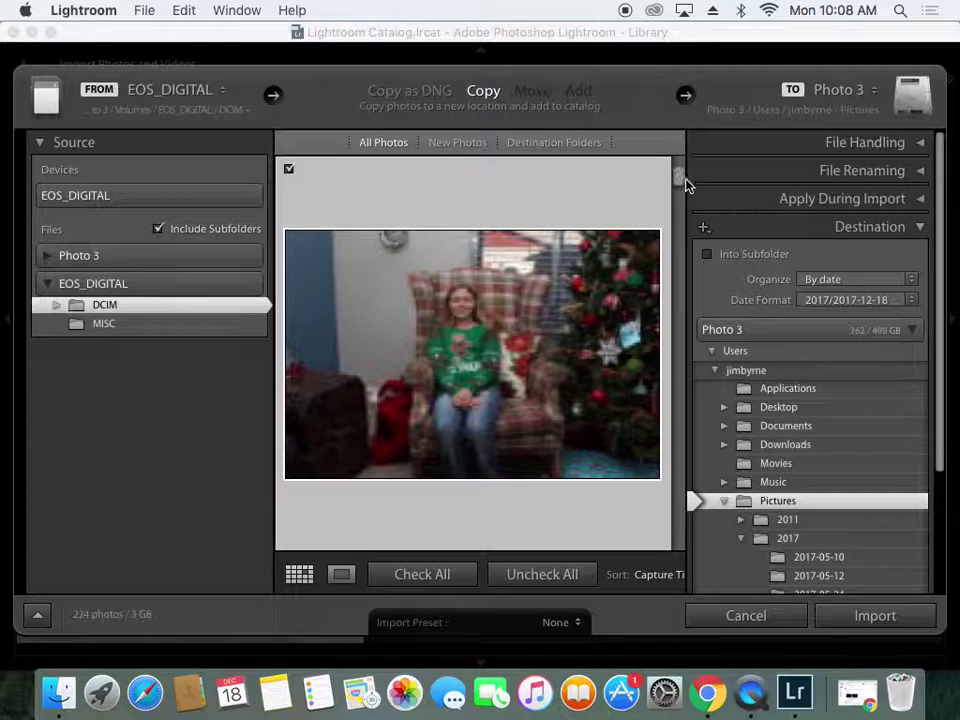
pyautogui.scroll(-3, 686, 193)
pyautogui.moveTo(684, 192); pyautogui.dragTo(677, 343)
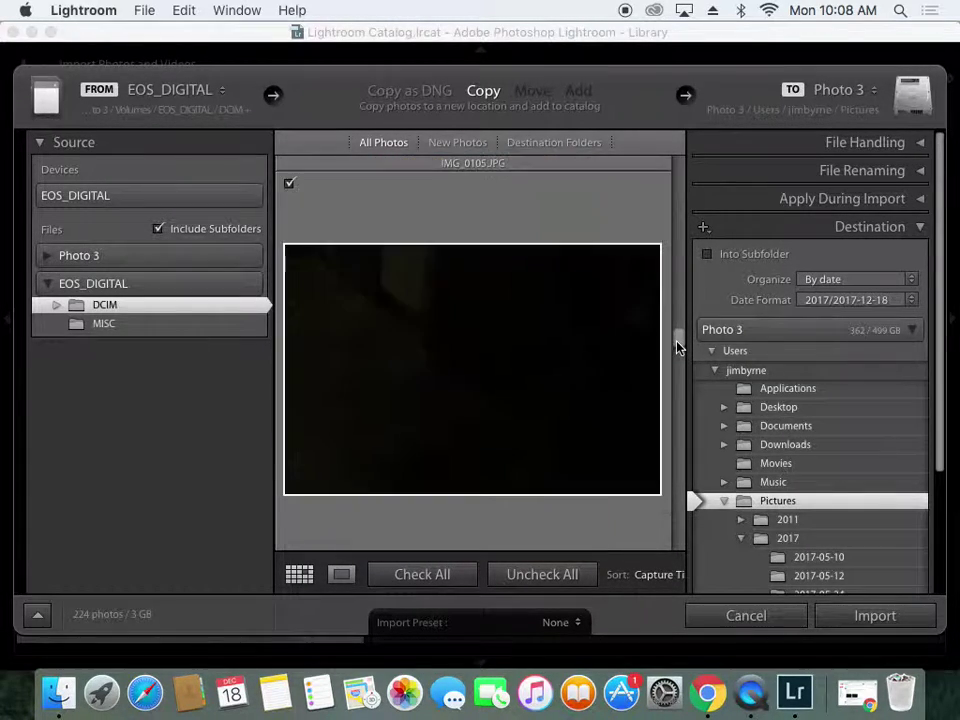
pyautogui.click(289, 184)
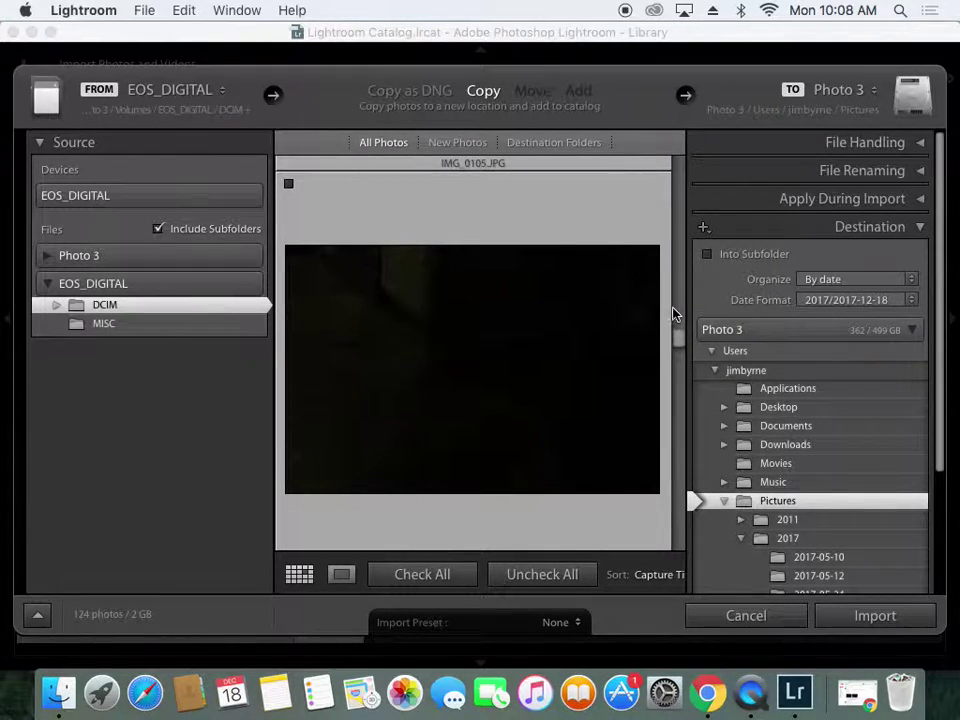
pyautogui.scroll(5, 645, 313)
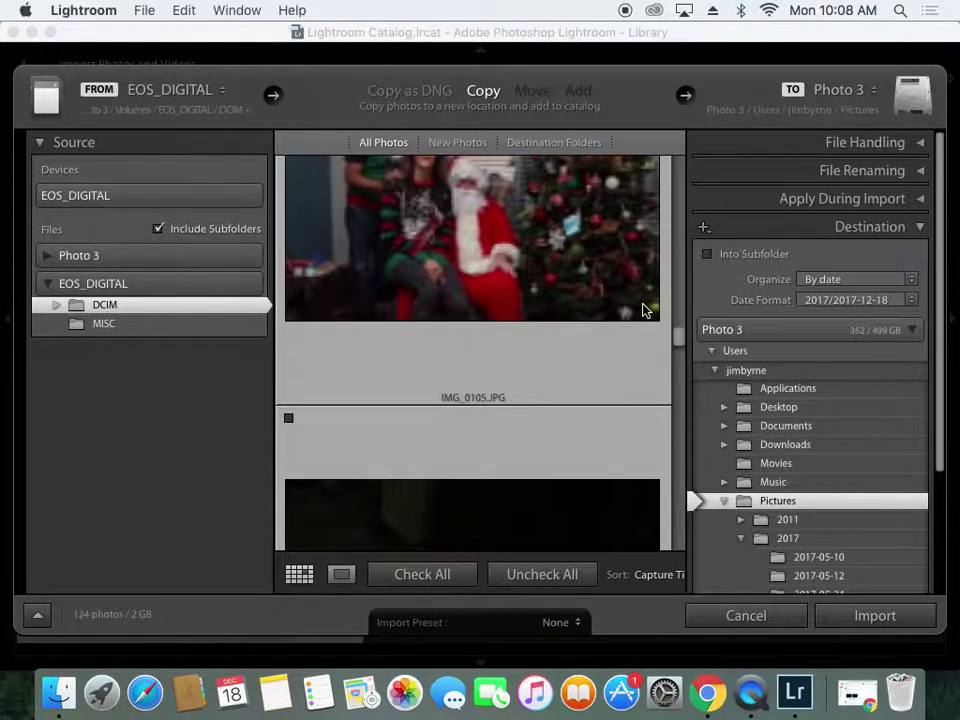
pyautogui.scroll(3, 484, 272)
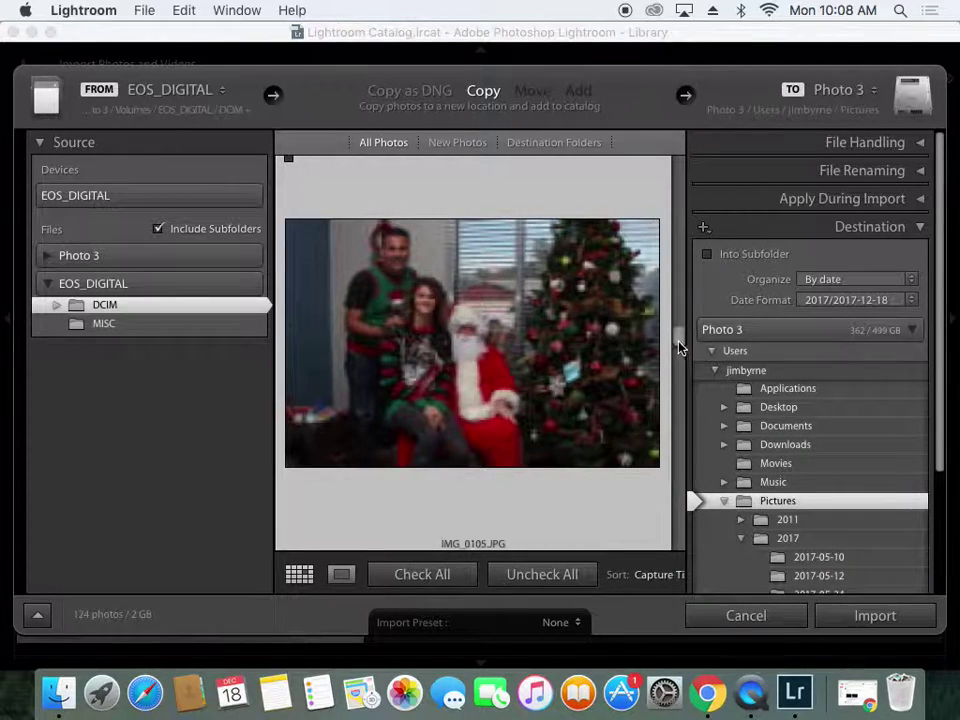
pyautogui.scroll(-5, 678, 347)
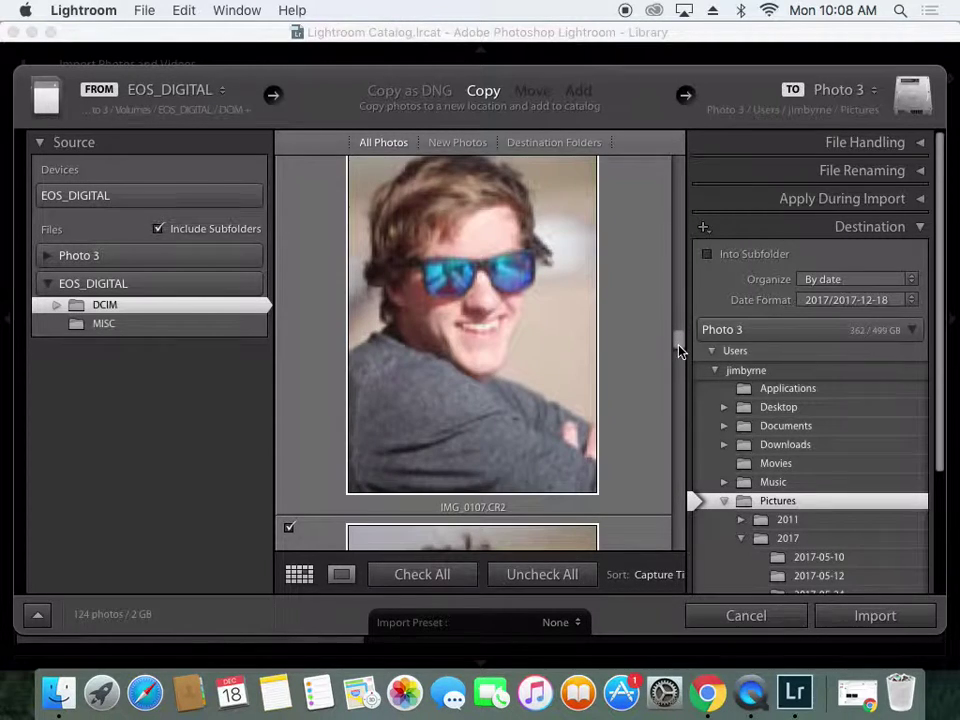
# Start importing the 124 checked photos and check the toolbar content options.
pyautogui.click(920, 622)
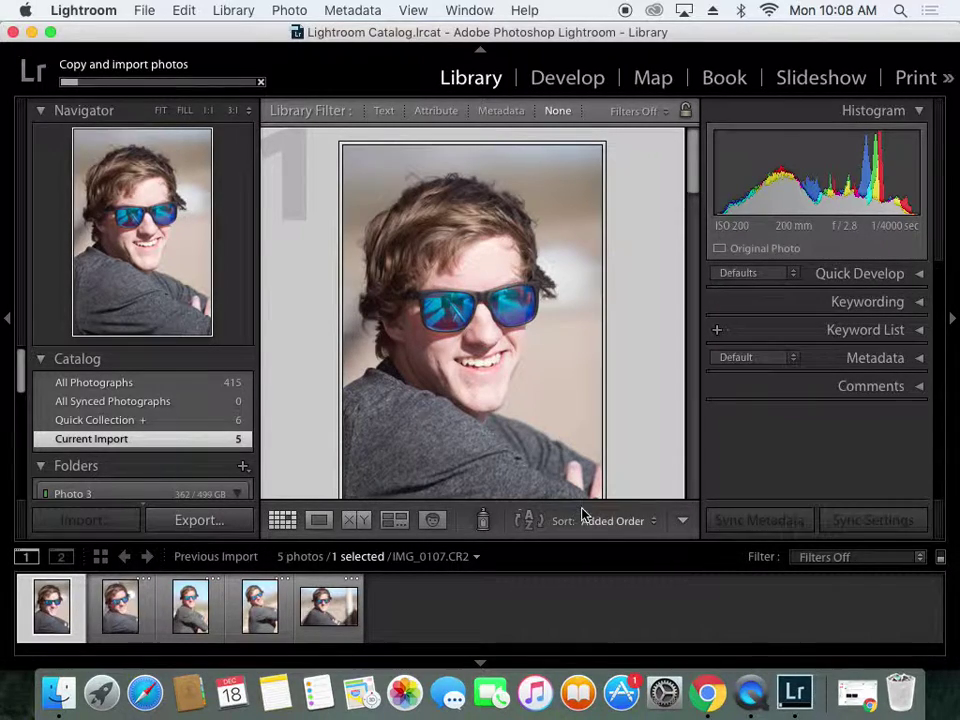
pyautogui.click(683, 521)
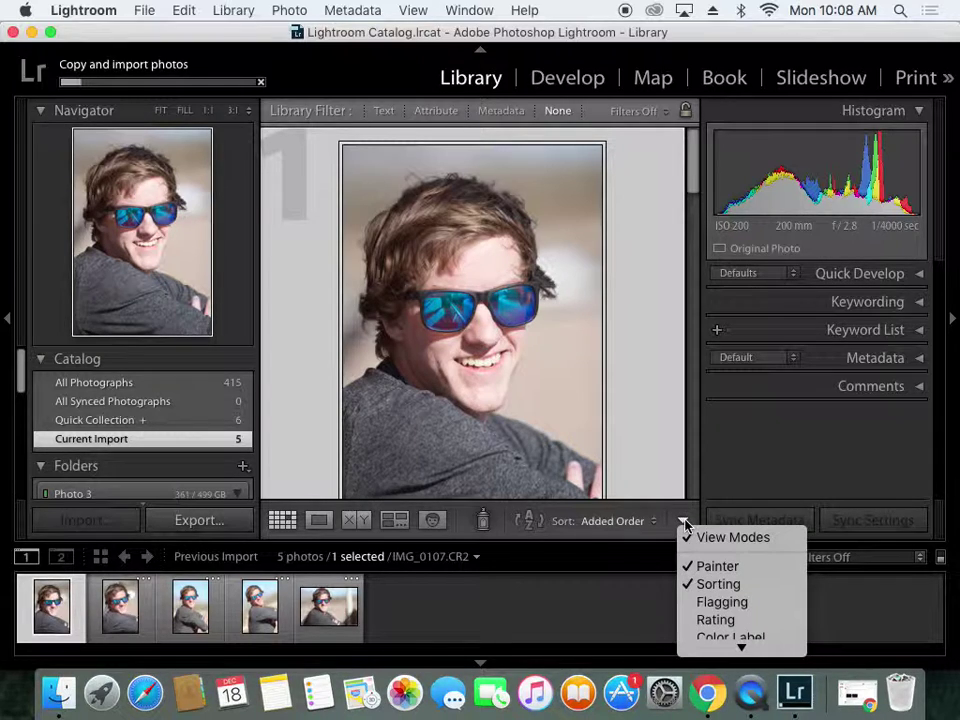
pyautogui.click(684, 522)
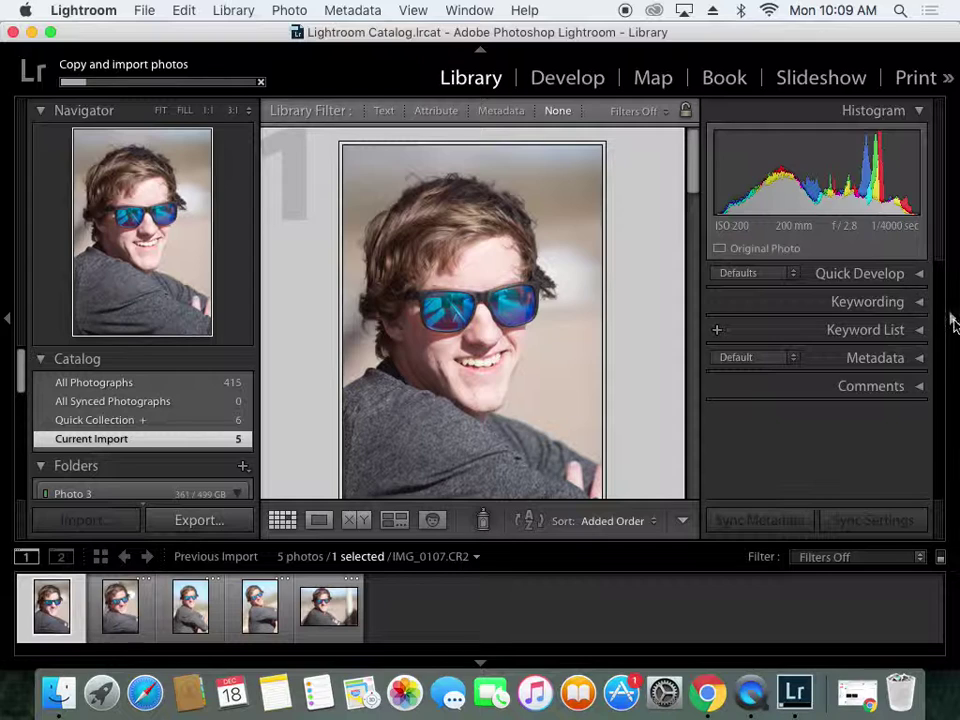
# Shrink the grid thumbnails and display the six Quick Collection portraits.
pyautogui.press('=')
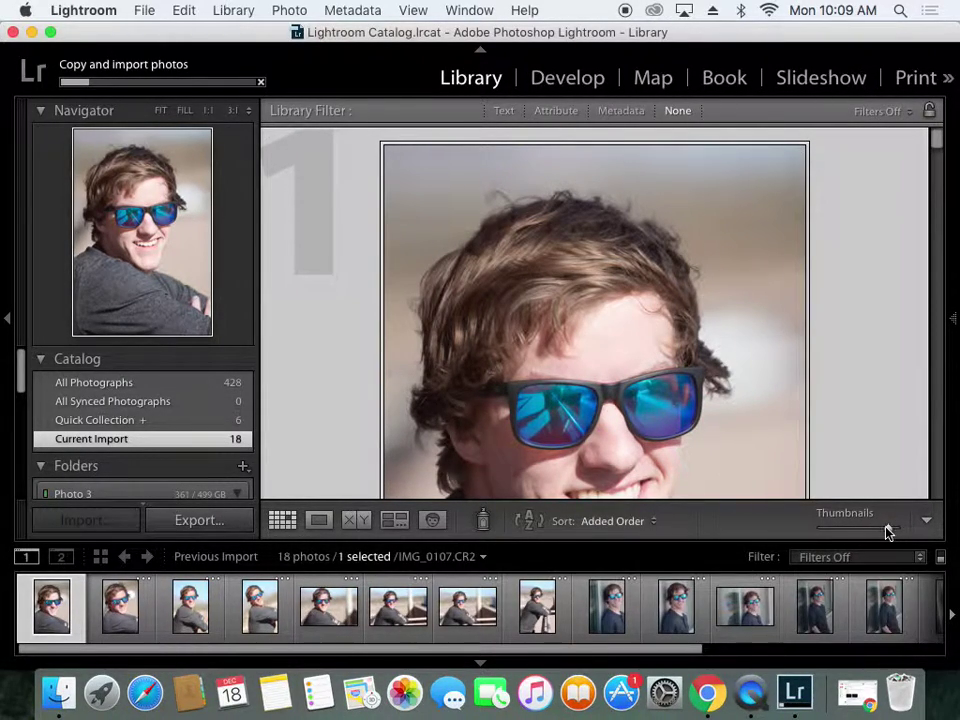
pyautogui.moveTo(883, 533); pyautogui.dragTo(834, 531)
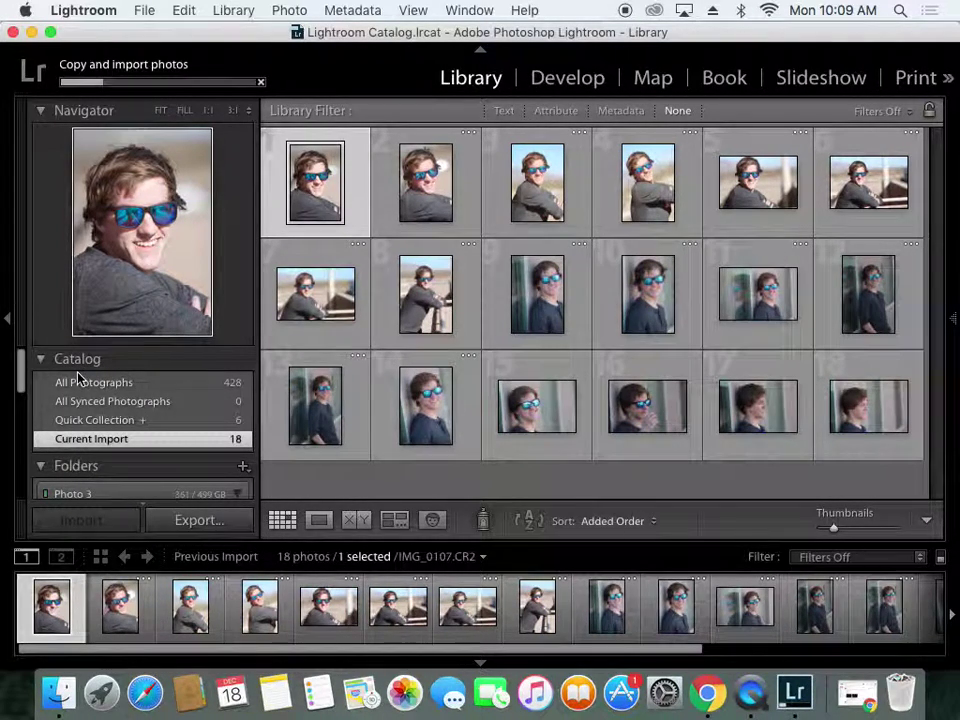
pyautogui.click(187, 427)
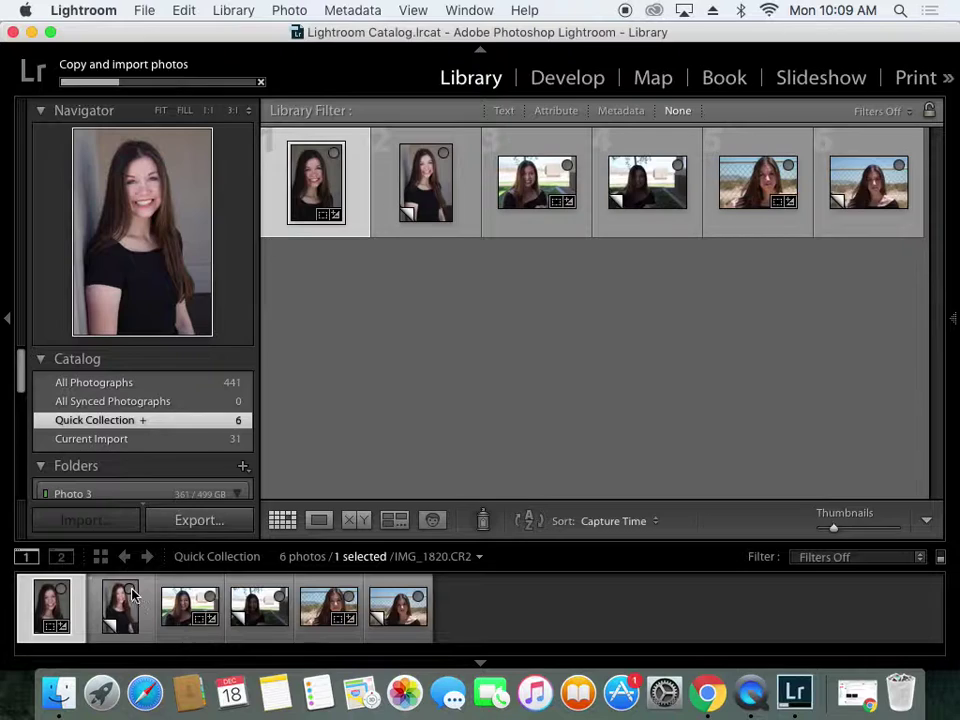
# Remove every photo, including IMG_1859, from the Quick Collection.
pyautogui.click(61, 593)
pyautogui.click(125, 606)
pyautogui.click(141, 598)
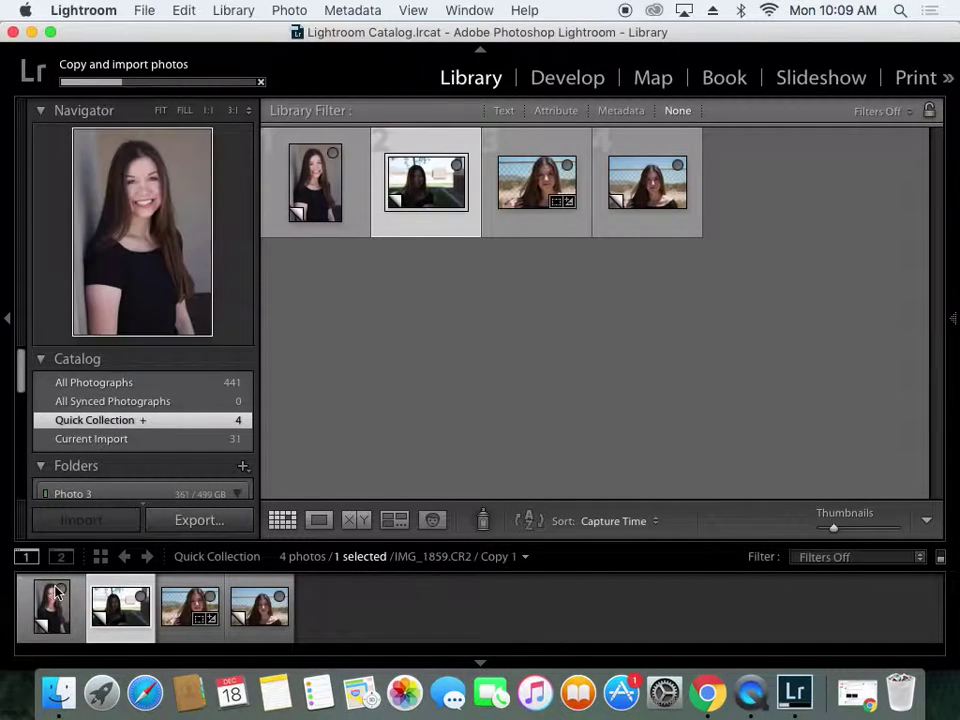
pyautogui.click(61, 595)
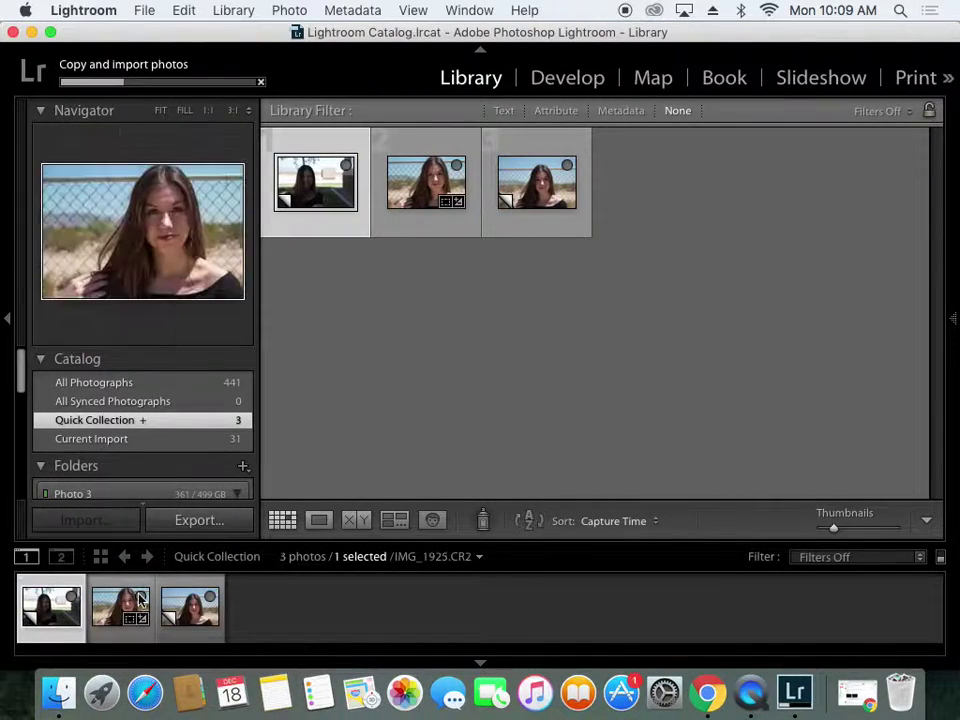
pyautogui.click(72, 595)
pyautogui.click(72, 596)
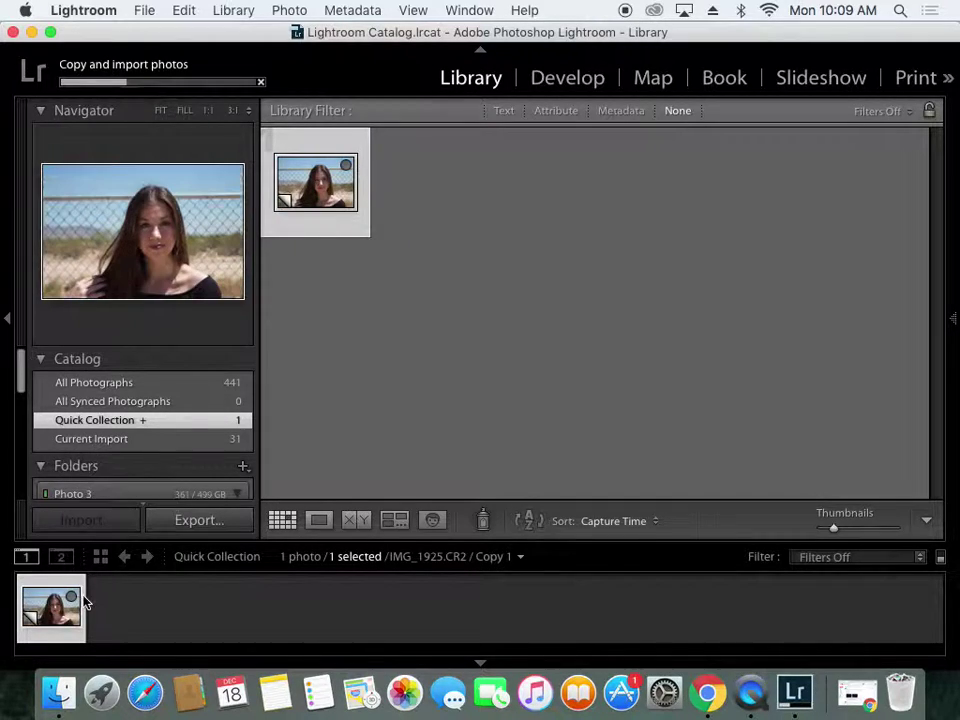
pyautogui.click(71, 597)
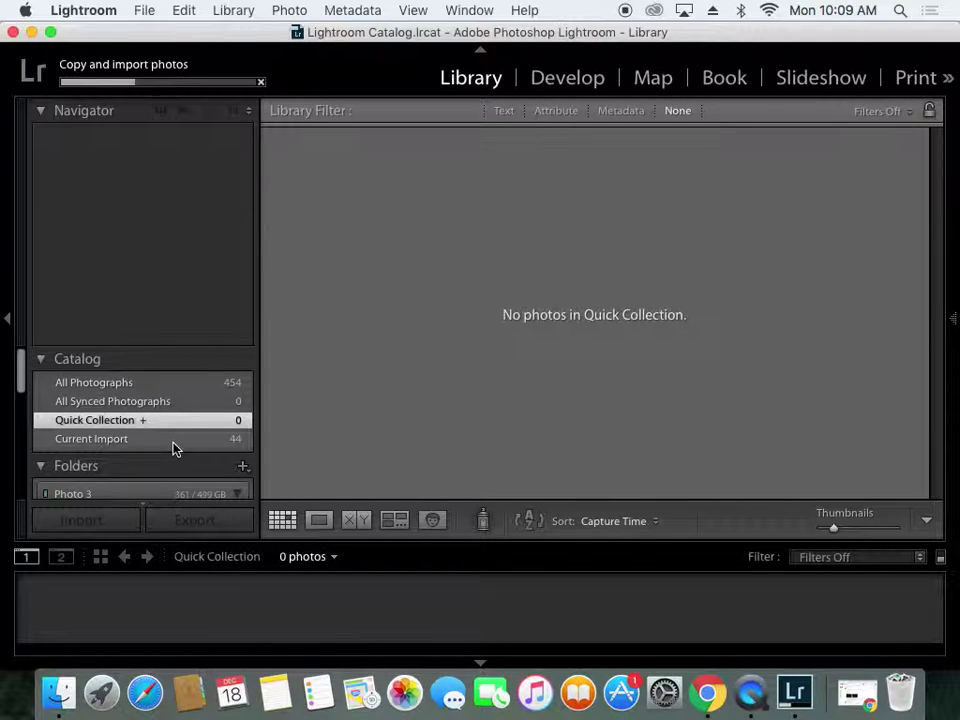
# Expand the 2017 folder in the Folders panel to show its dated subfolders.
pyautogui.scroll(-2, 172, 449)
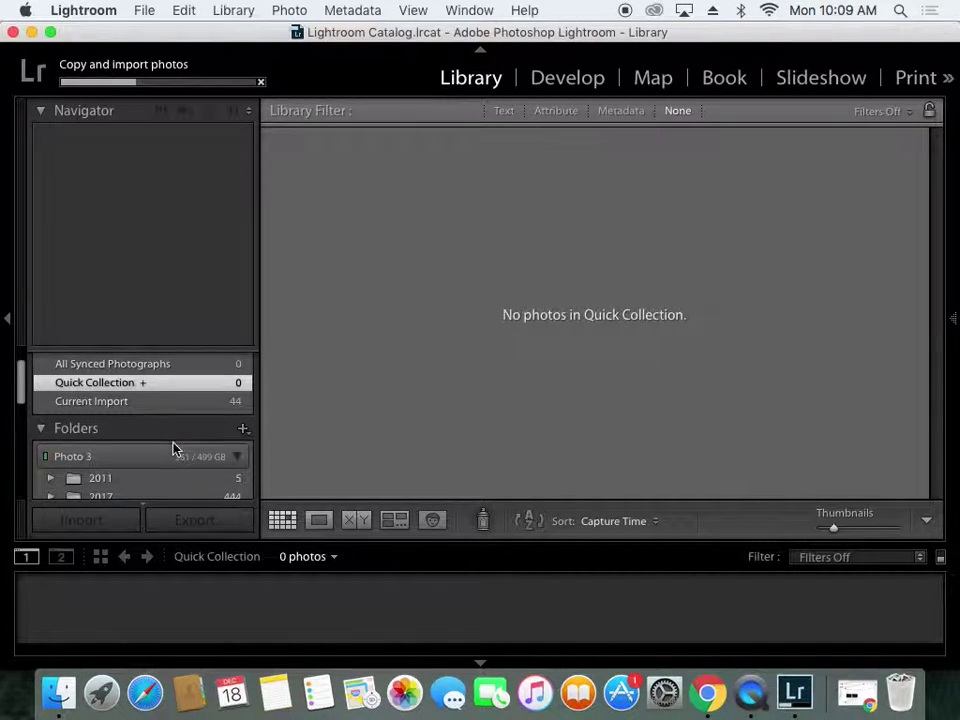
pyautogui.scroll(-5, 172, 449)
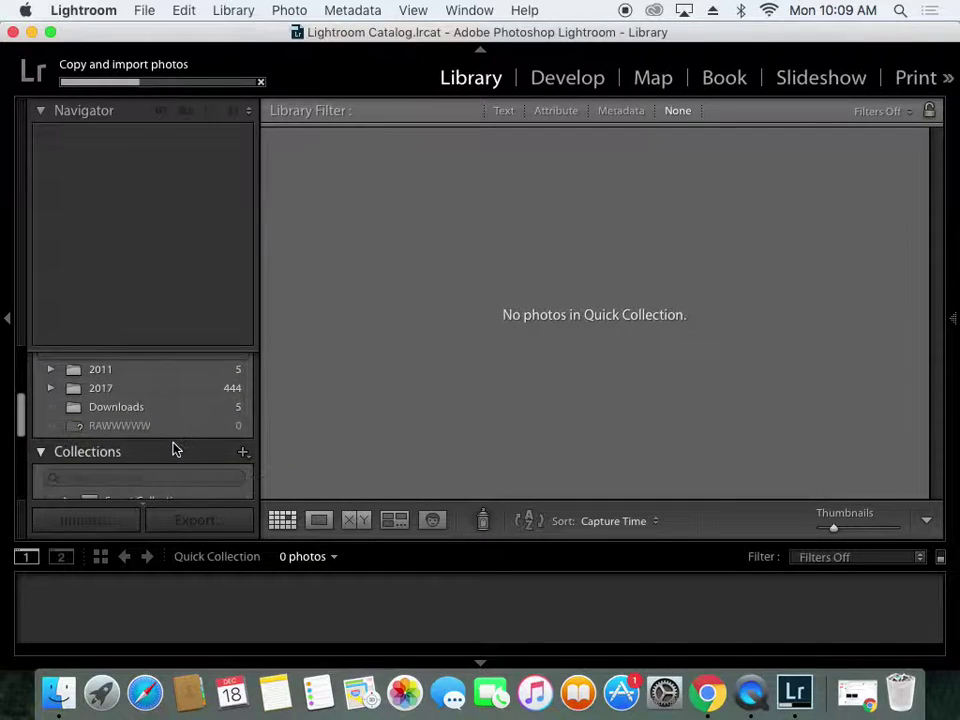
pyautogui.scroll(5, 173, 447)
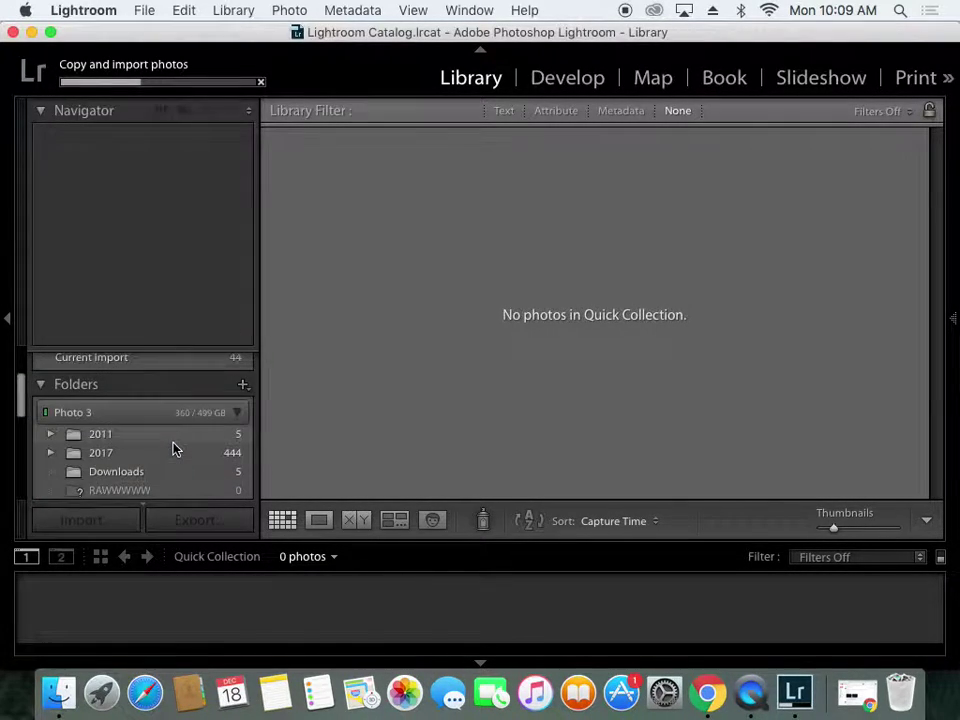
pyautogui.click(51, 454)
pyautogui.scroll(-3, 100, 470)
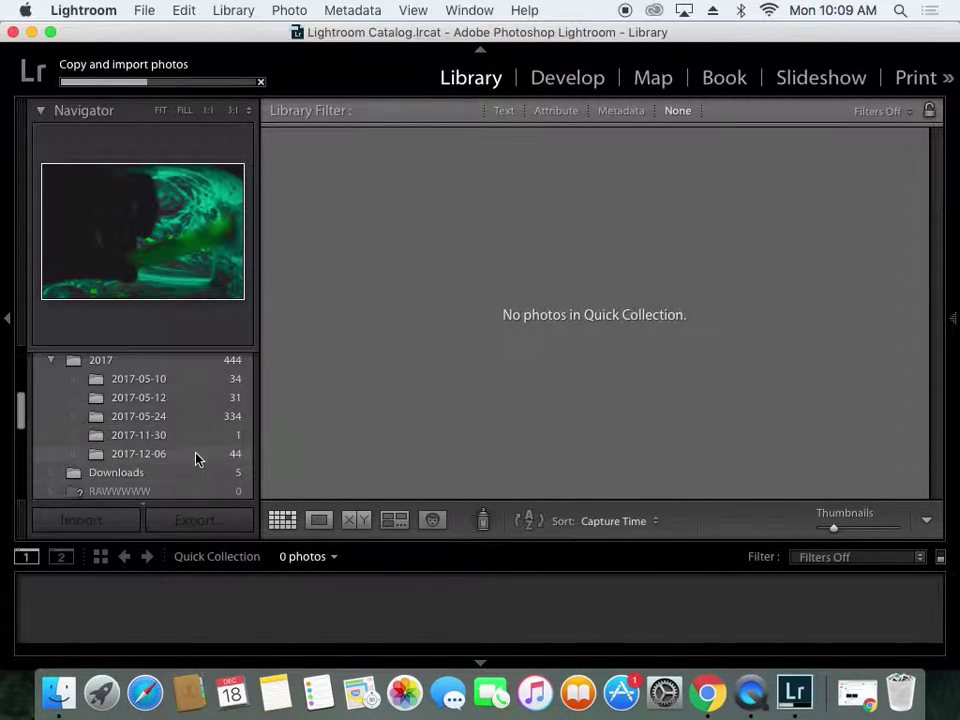
# Select the 2017-12-06 folder to view its 124 imported photos in the grid.
pyautogui.click(195, 456)
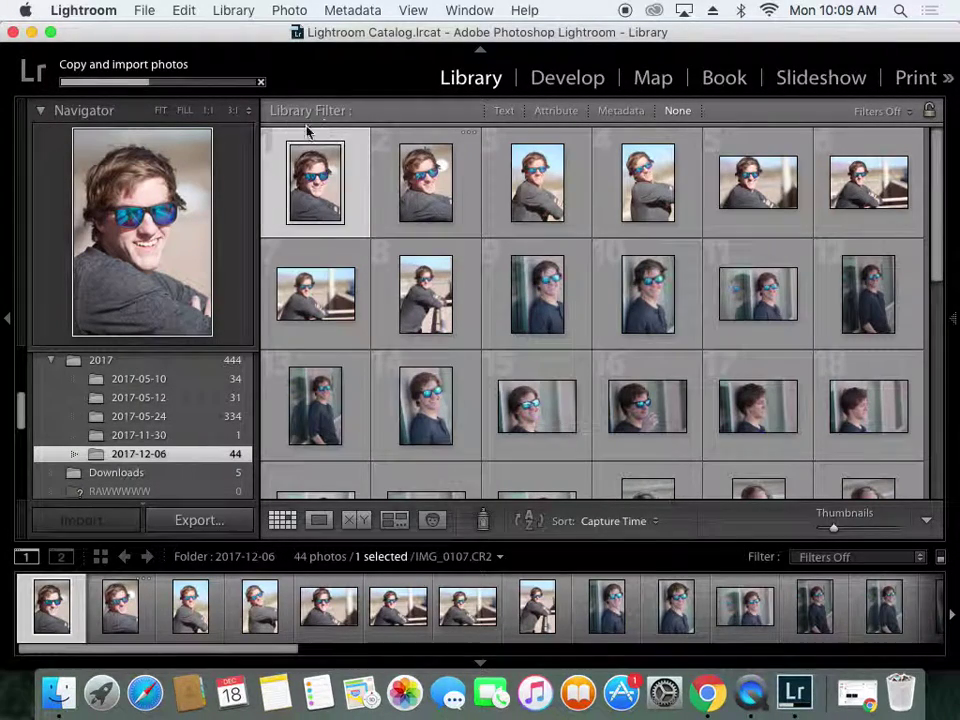
pyautogui.click(955, 369)
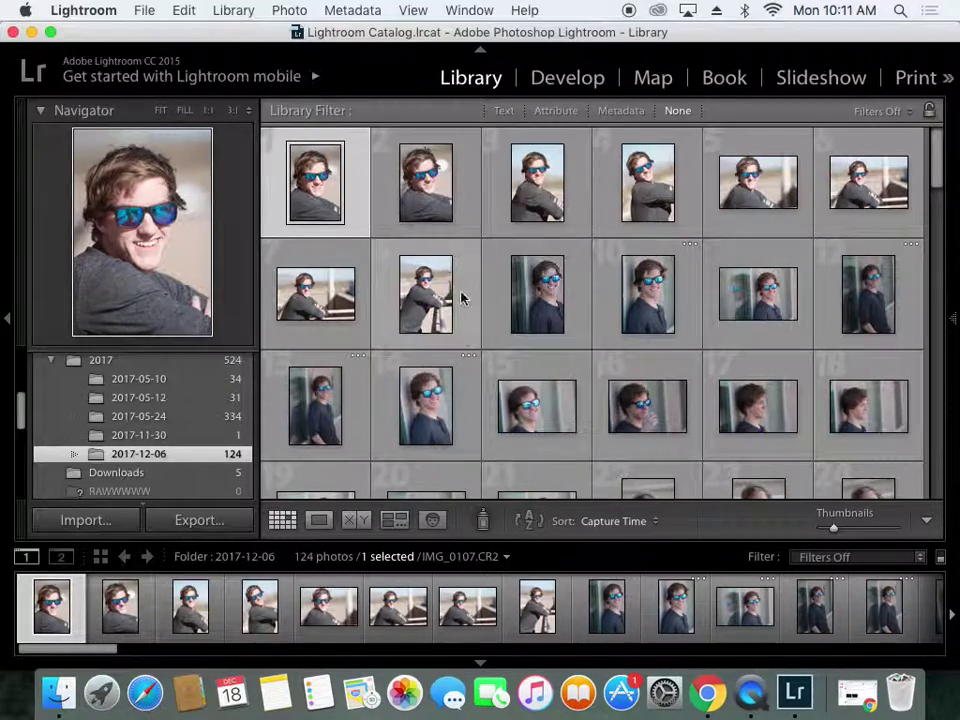
# Enlarge the grid thumbnails to three per row.
pyautogui.scroll(-5, 463, 305)
pyautogui.scroll(-15, 465, 310)
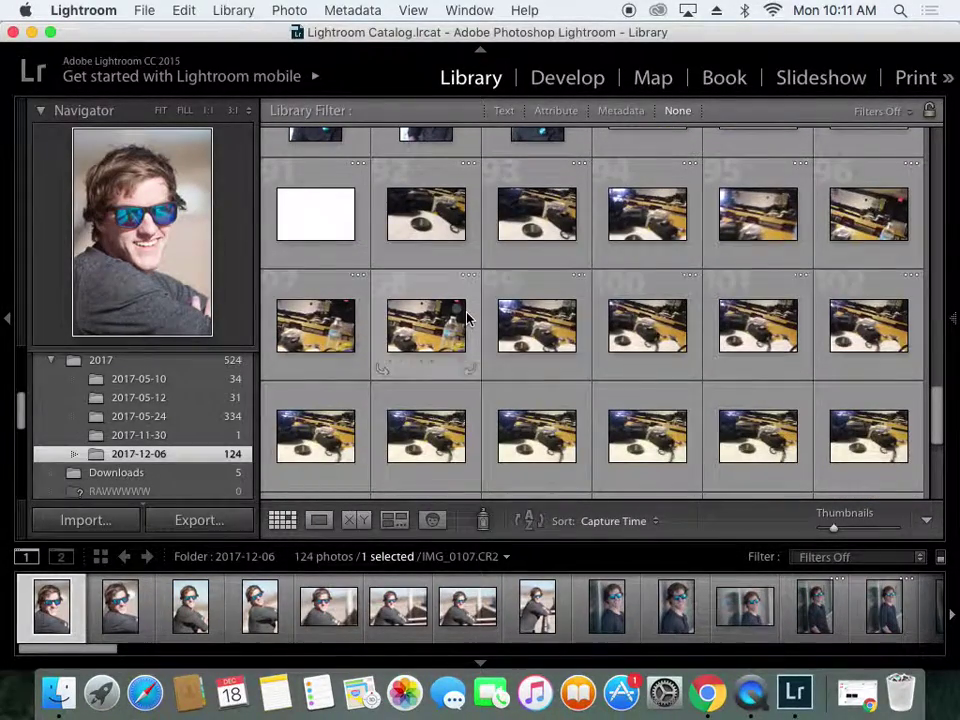
pyautogui.scroll(-2, 467, 320)
pyautogui.scroll(8, 467, 320)
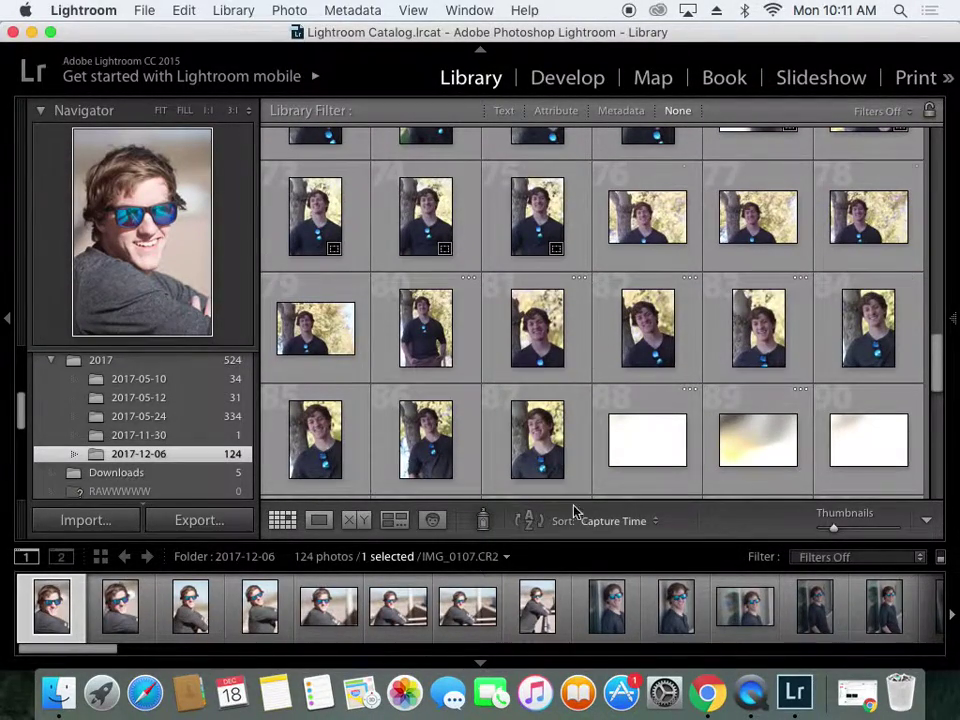
pyautogui.moveTo(835, 538); pyautogui.dragTo(856, 538)
# Add the first portrait, photo 13 and photo 20 to the Quick Collection.
pyautogui.scroll(10, 760, 450)
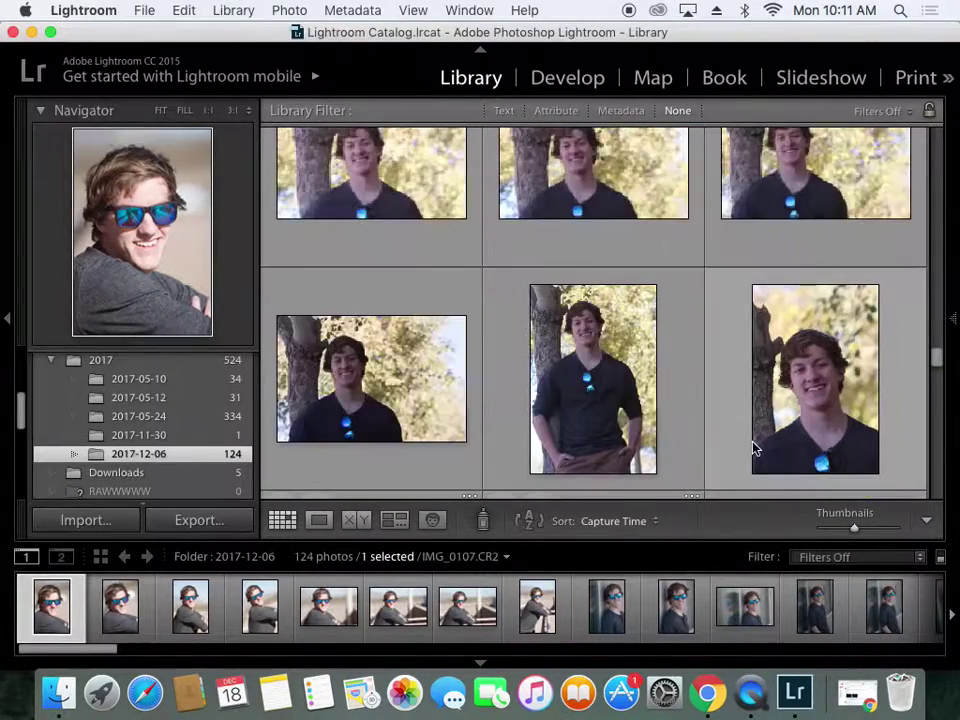
pyautogui.scroll(10, 752, 444)
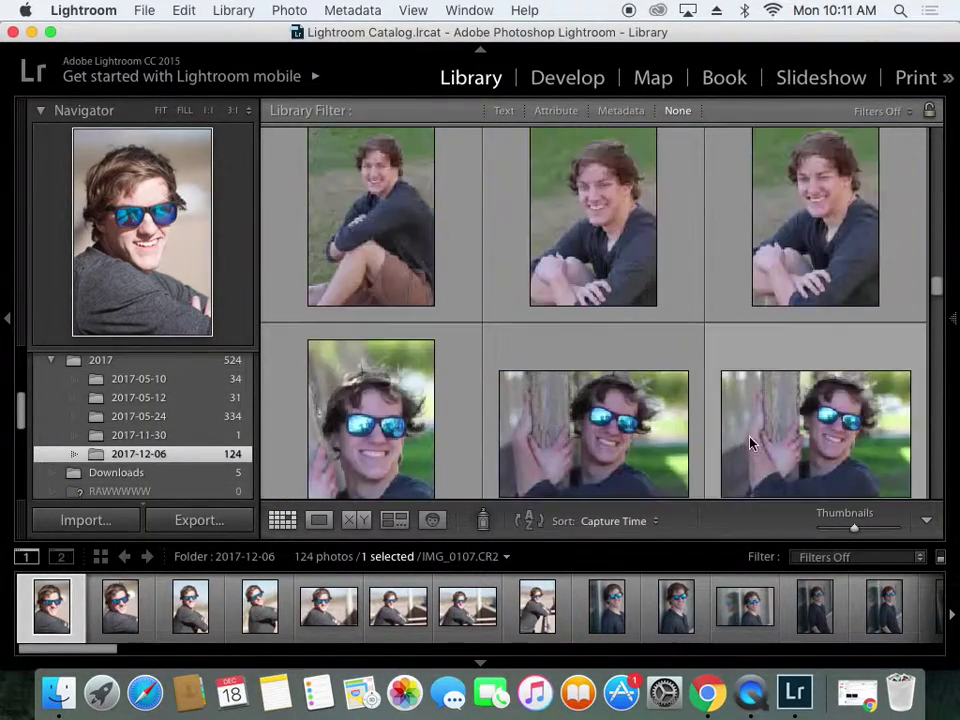
pyautogui.scroll(10, 752, 446)
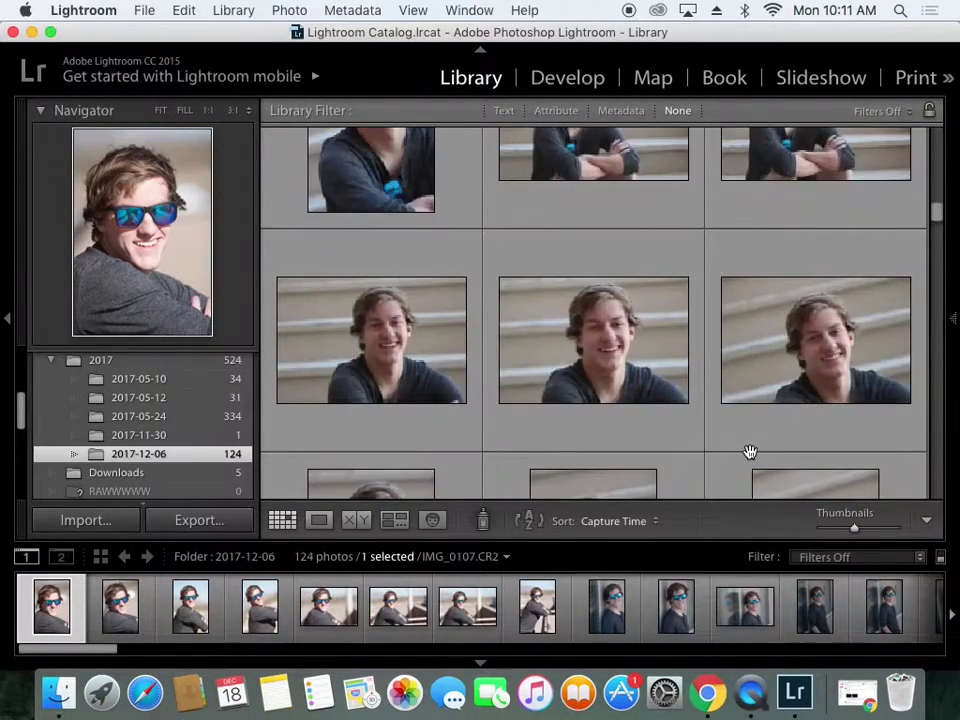
pyautogui.scroll(10, 752, 457)
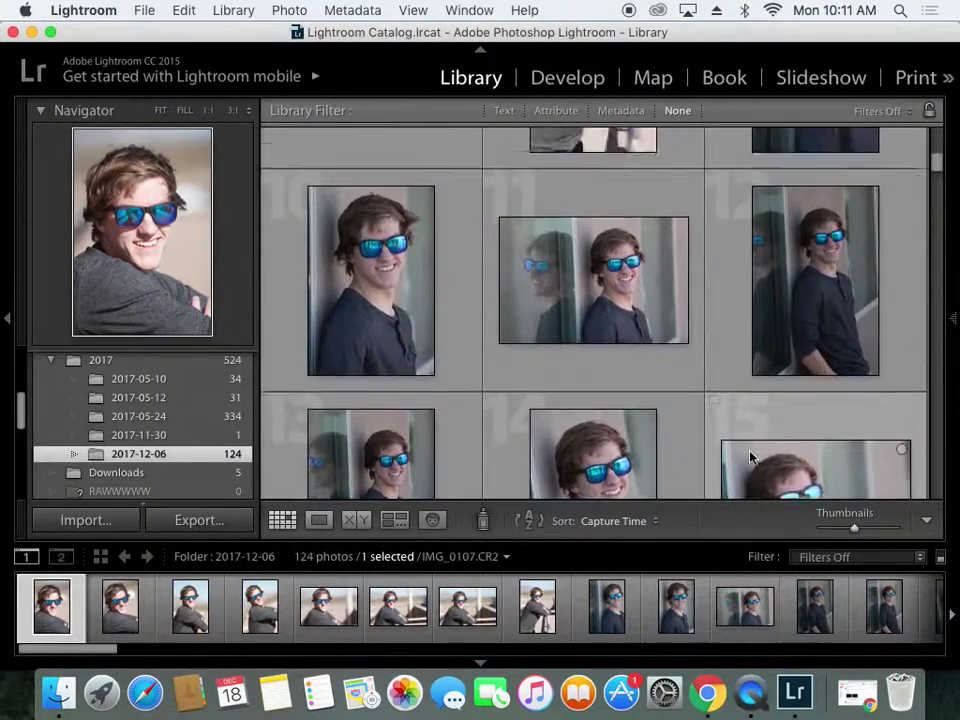
pyautogui.scroll(2, 752, 457)
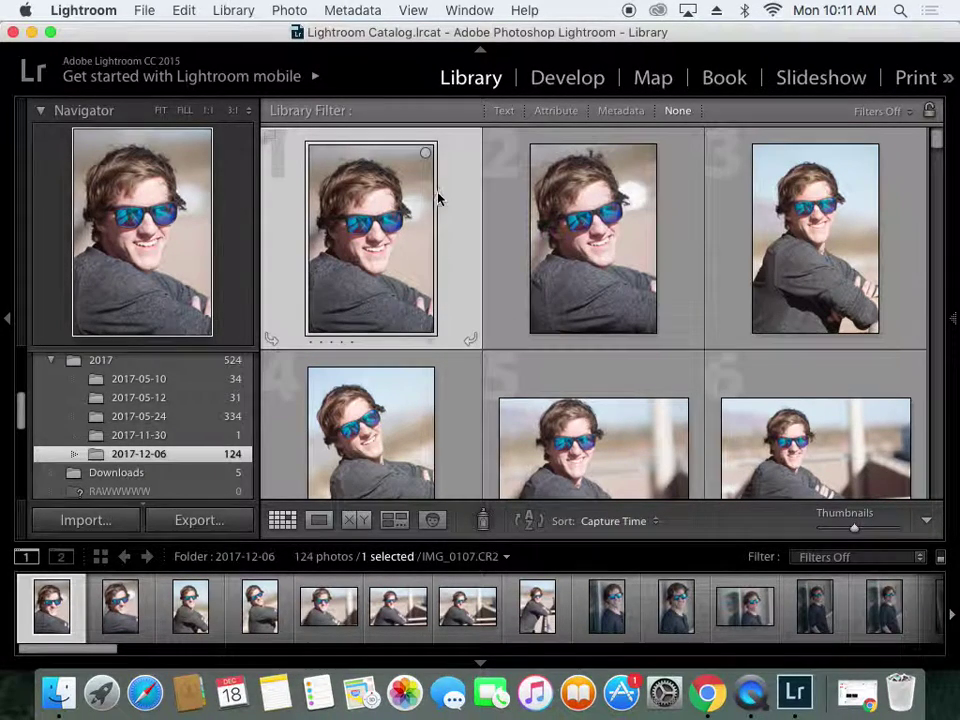
pyautogui.click(425, 155)
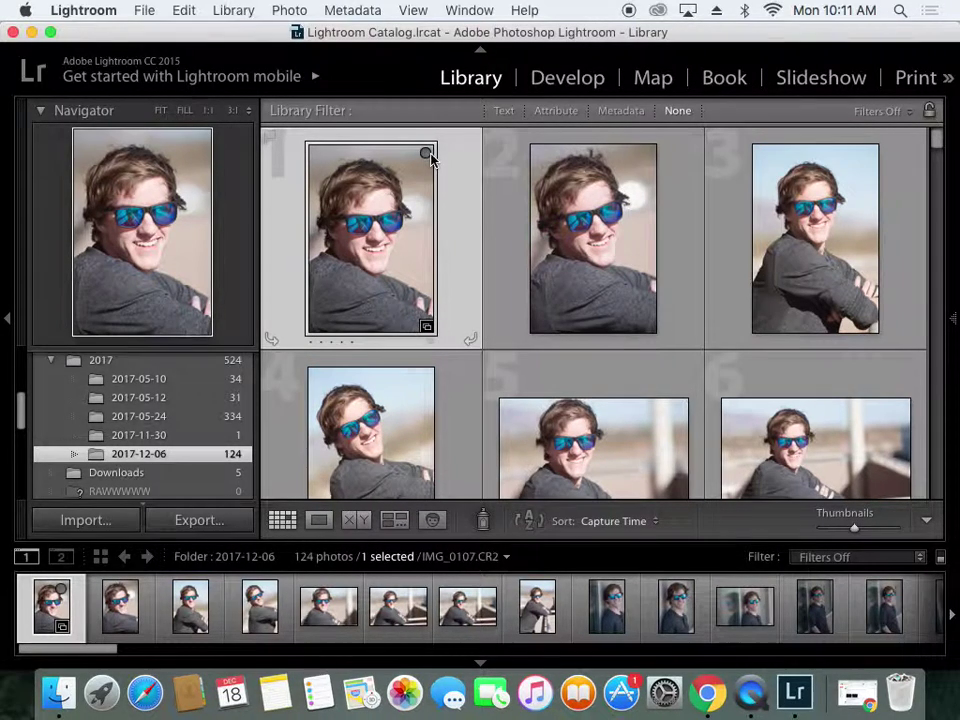
pyautogui.scroll(5, 172, 418)
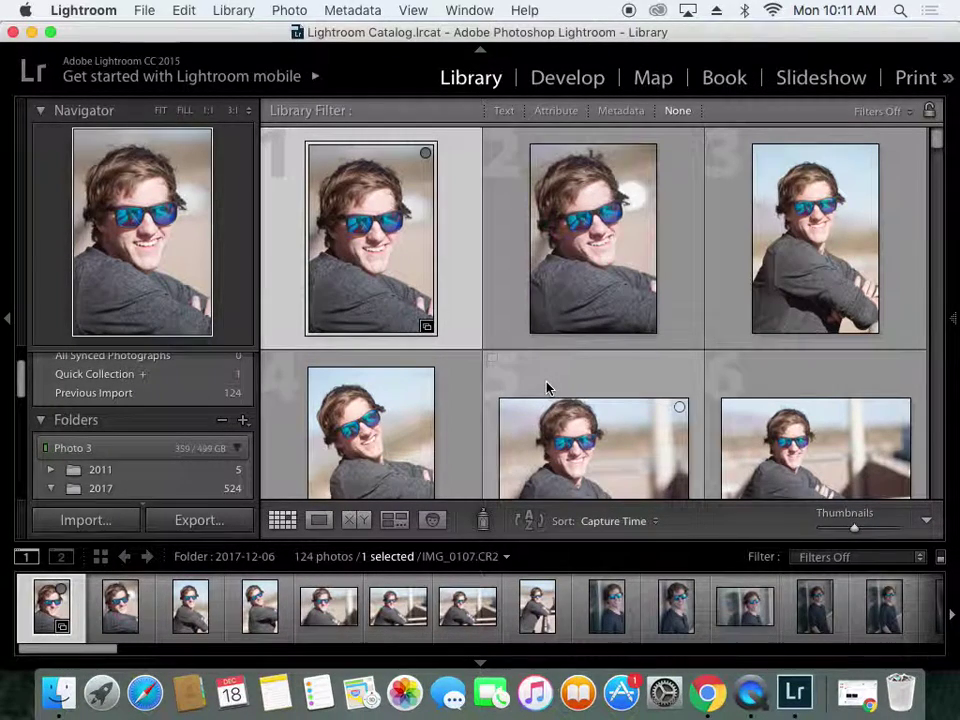
pyautogui.scroll(-3, 547, 388)
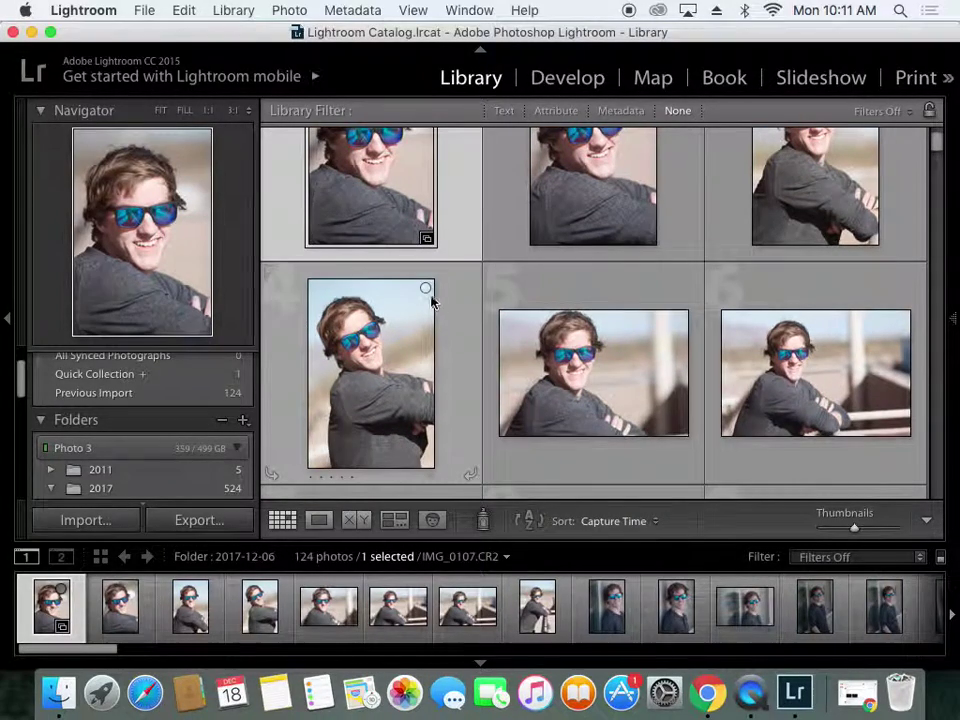
pyautogui.scroll(-2, 510, 321)
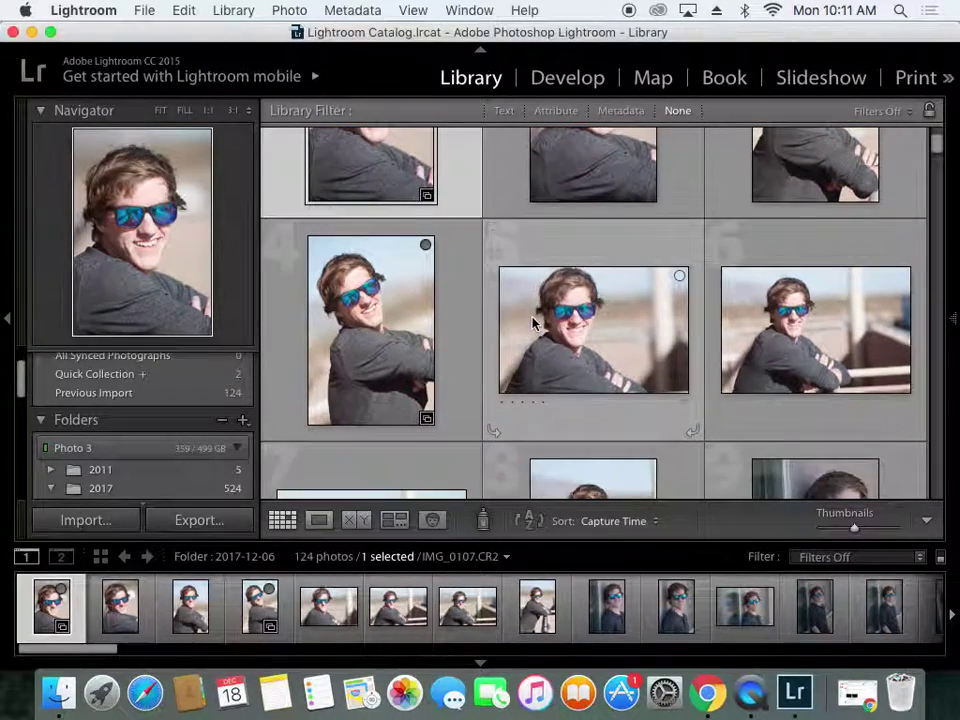
pyautogui.scroll(-10, 533, 323)
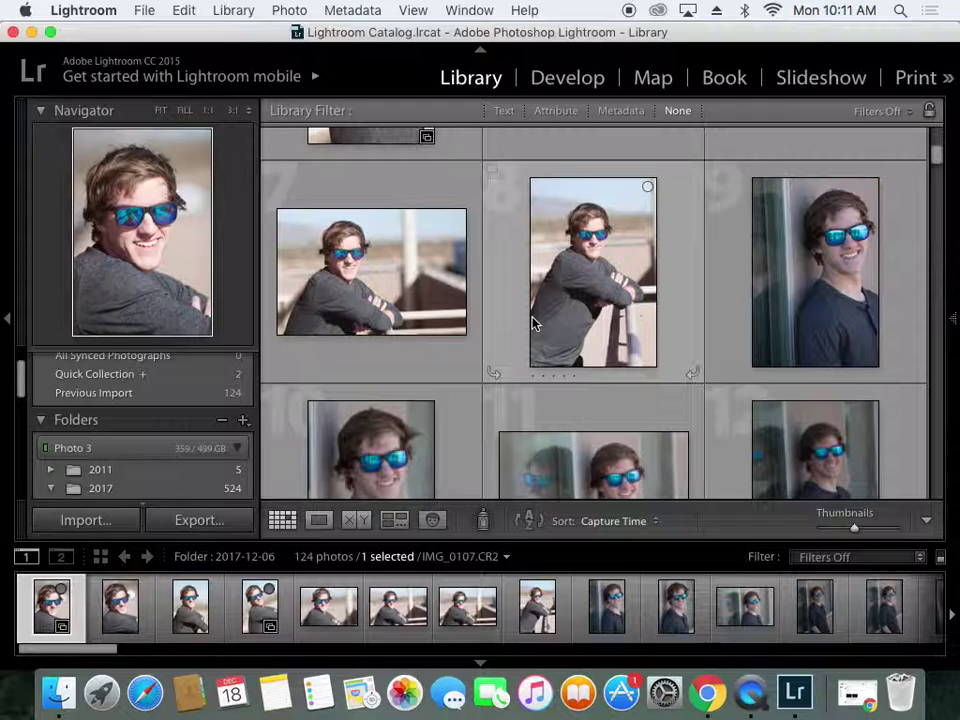
pyautogui.scroll(-8, 533, 323)
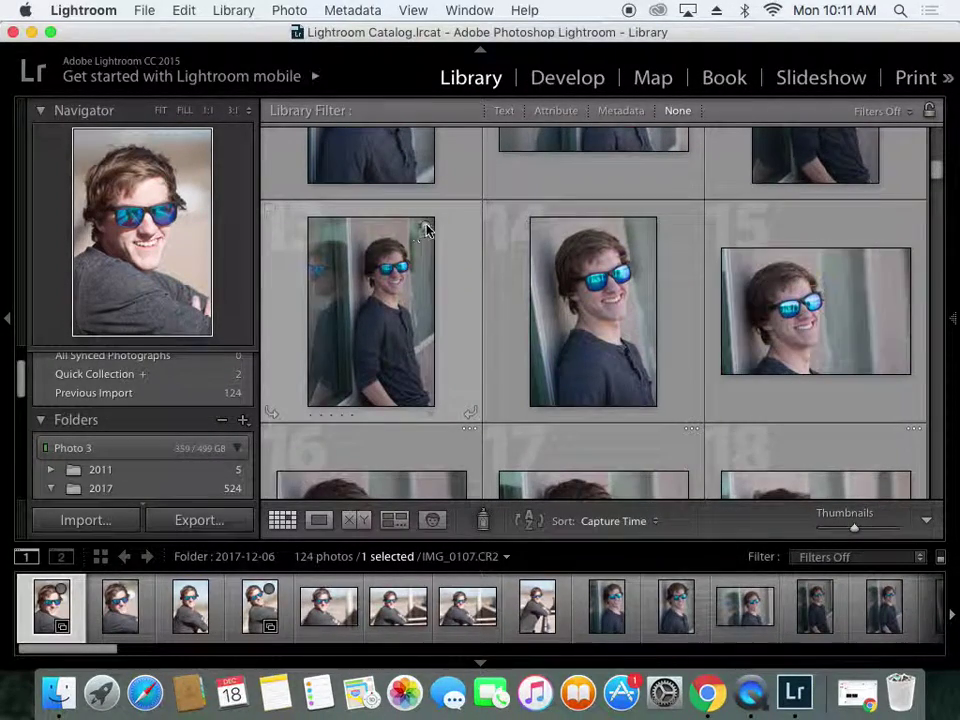
pyautogui.press('b')
pyautogui.scroll(-5, 606, 296)
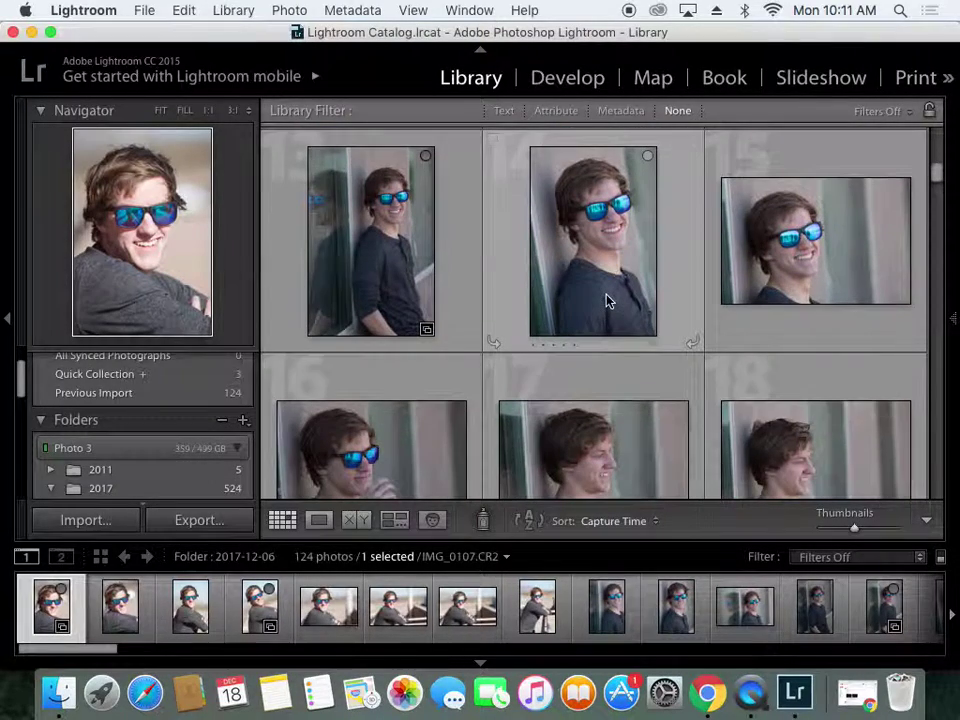
pyautogui.scroll(-6, 606, 300)
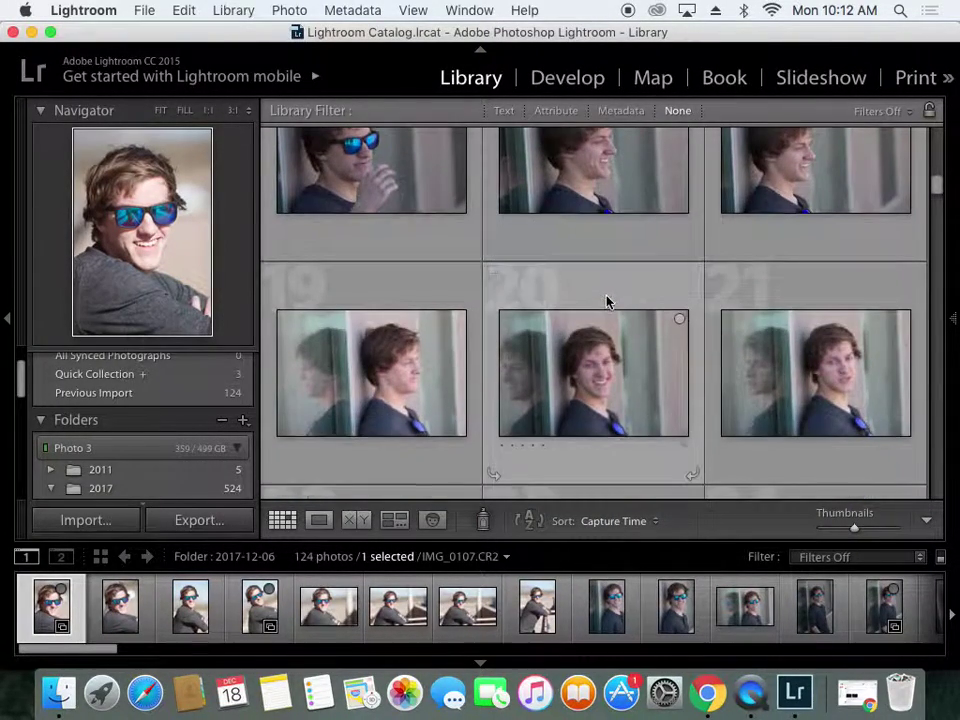
pyautogui.press('b')
# Scroll further down the 2017-12-06 grid to review the remaining portraits.
pyautogui.scroll(-5, 645, 367)
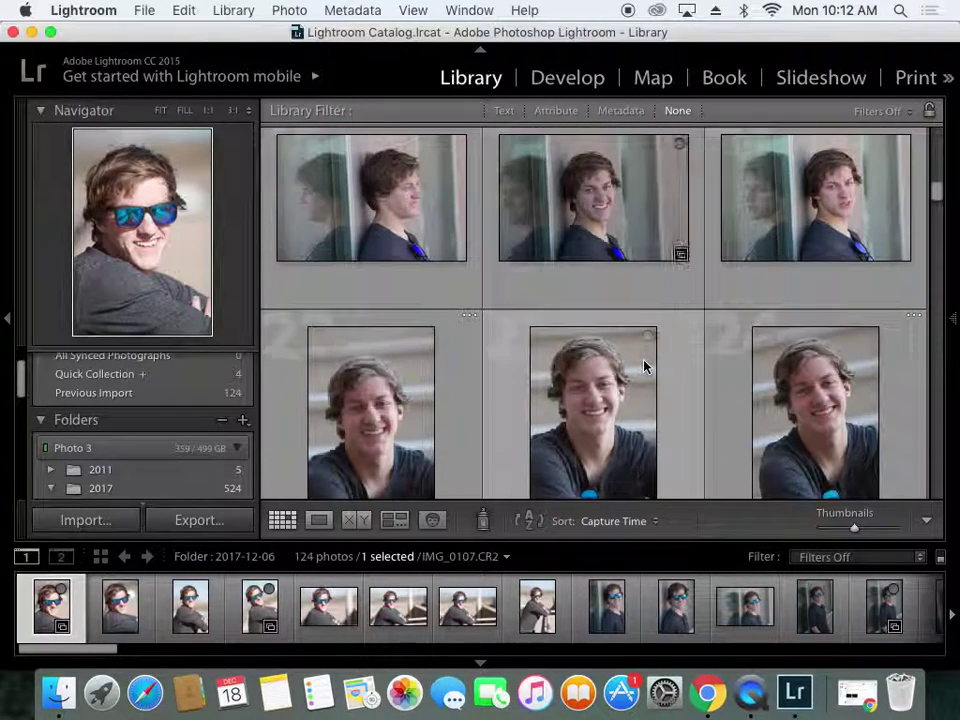
pyautogui.scroll(-1, 645, 367)
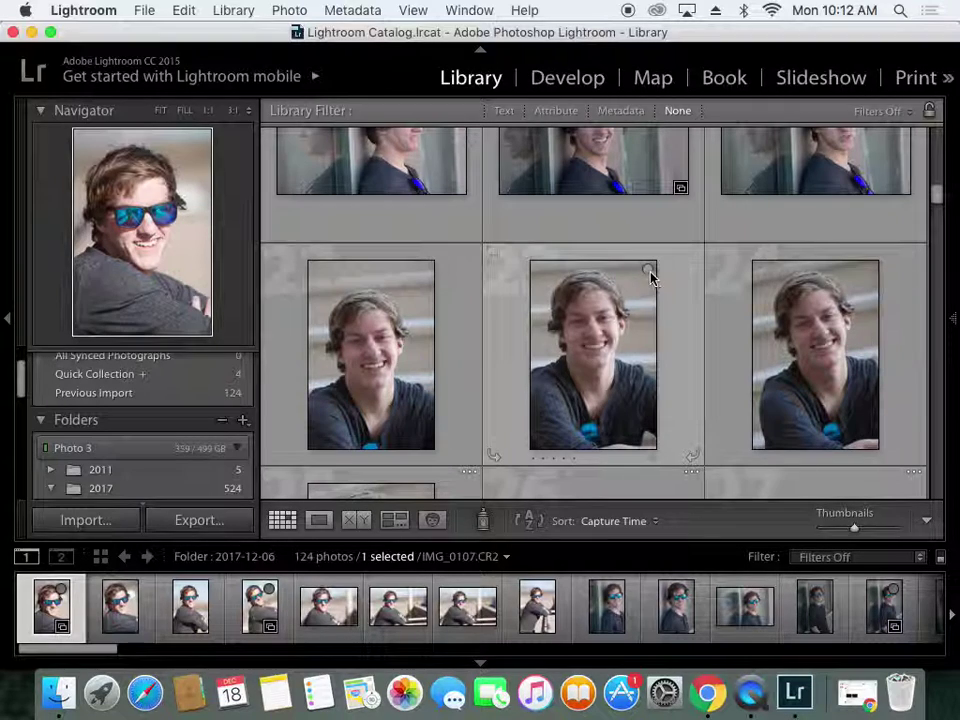
pyautogui.scroll(-5, 563, 392)
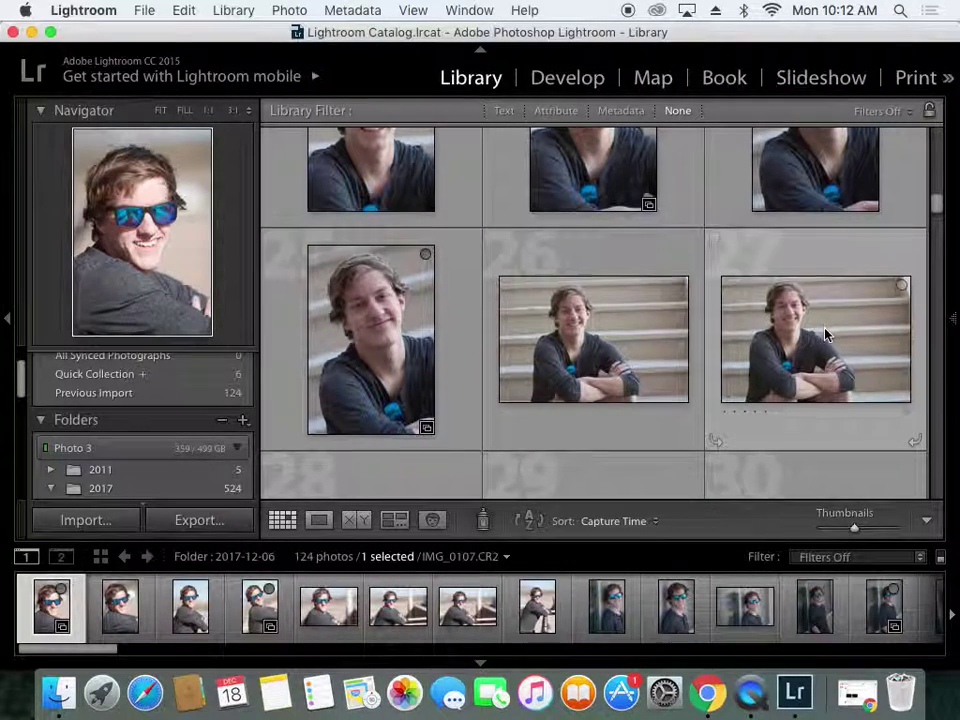
pyautogui.scroll(-3, 826, 335)
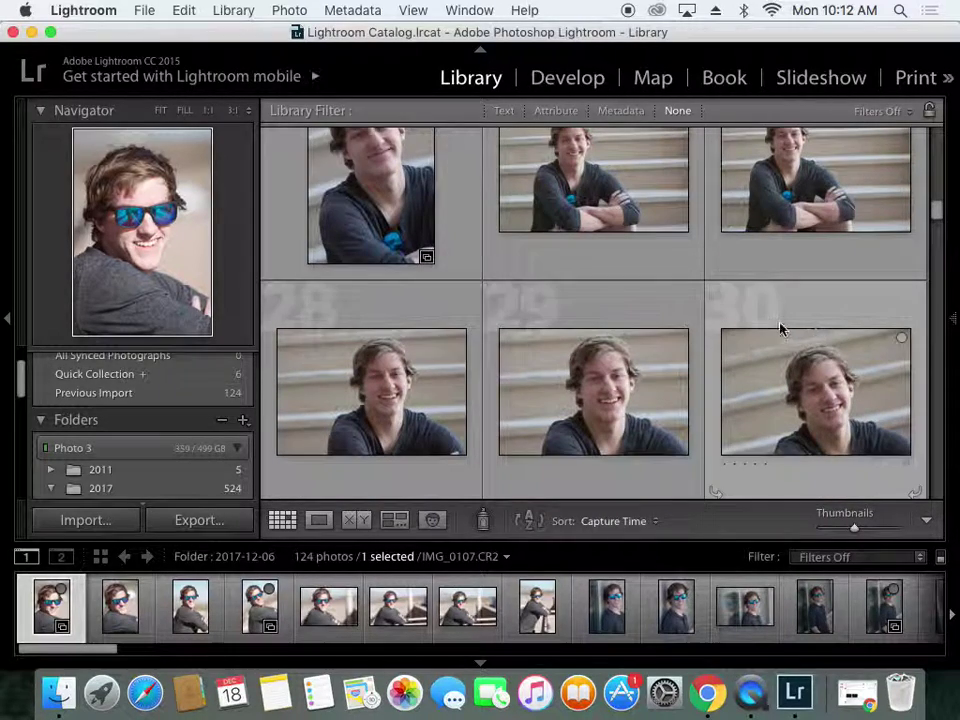
pyautogui.scroll(-1, 730, 325)
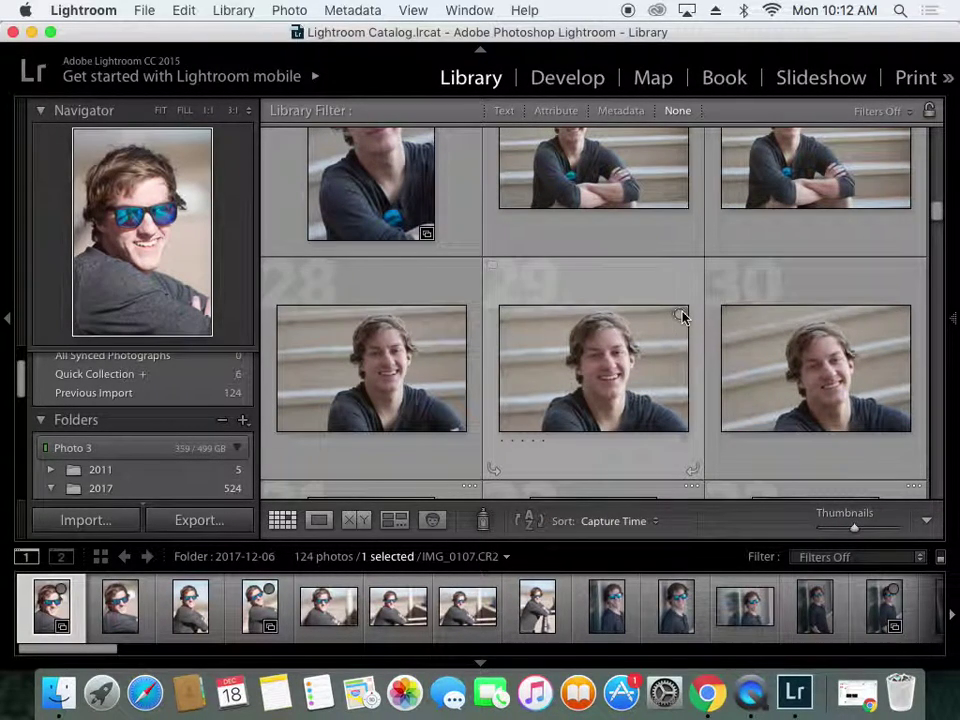
pyautogui.scroll(-3, 737, 390)
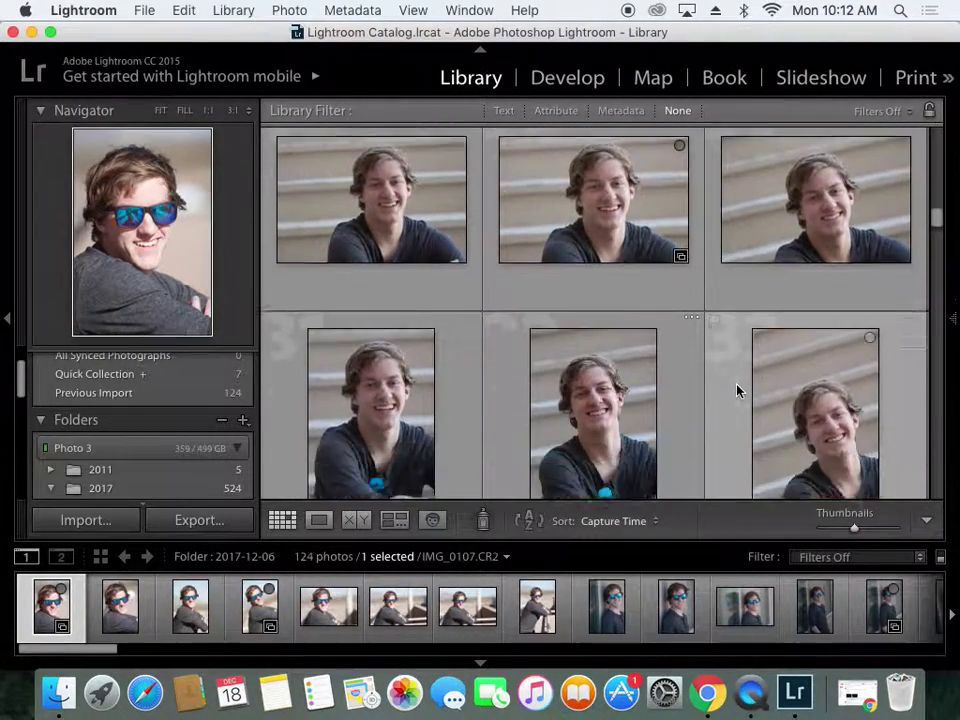
pyautogui.scroll(-3, 737, 390)
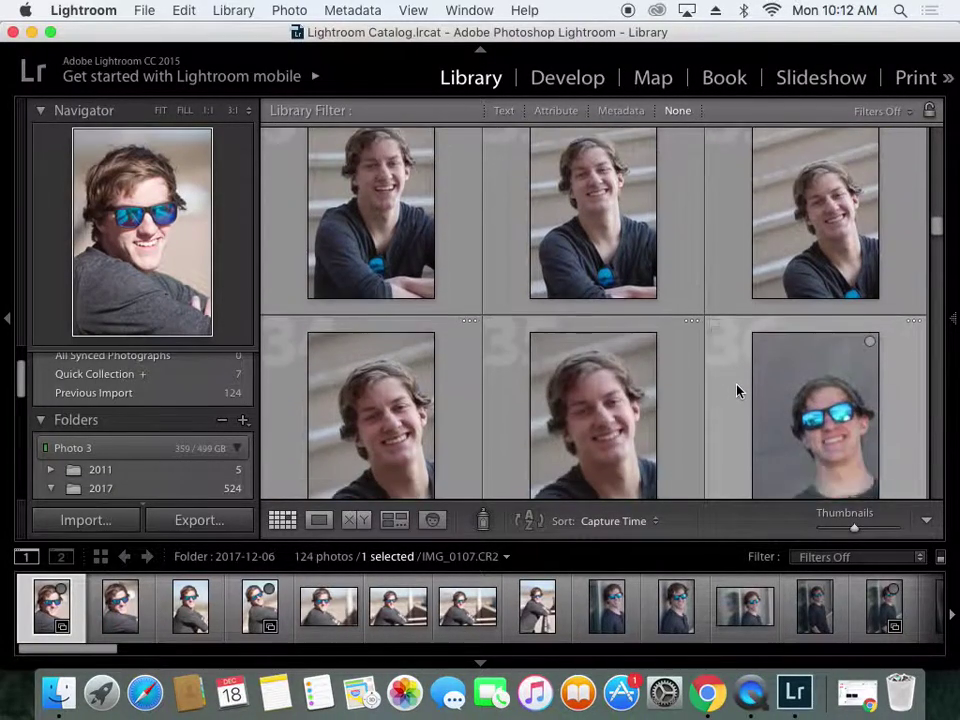
pyautogui.scroll(-3, 737, 390)
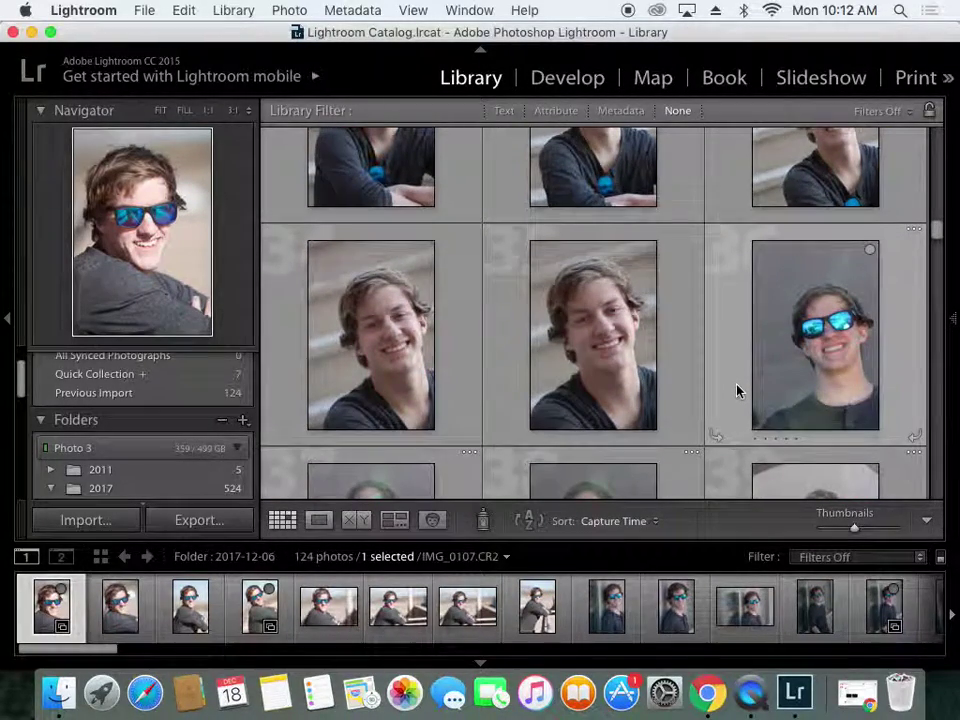
pyautogui.scroll(-5, 737, 390)
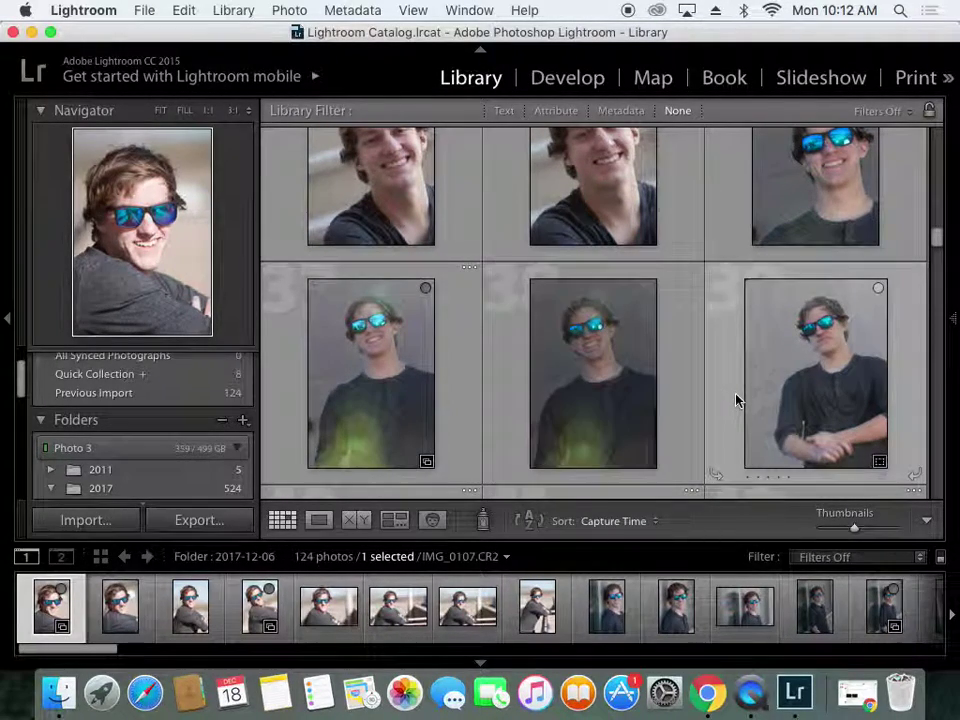
pyautogui.scroll(-4, 737, 399)
pyautogui.scroll(-1, 737, 399)
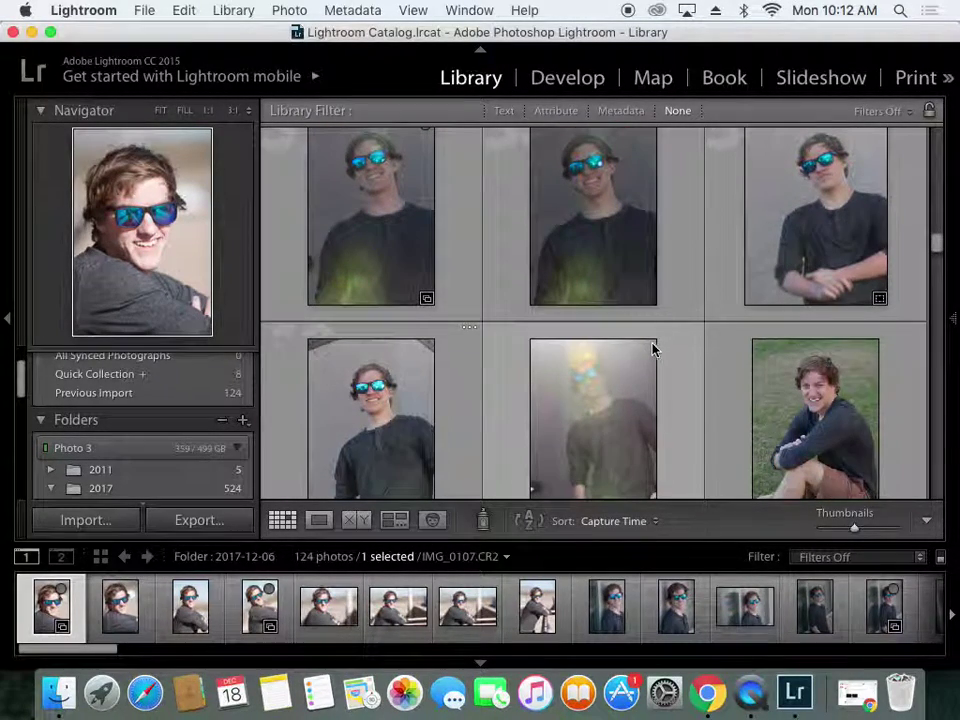
# Add the faded standing, smiling seated and first tree portraits to the Quick Collection.
pyautogui.click(650, 354)
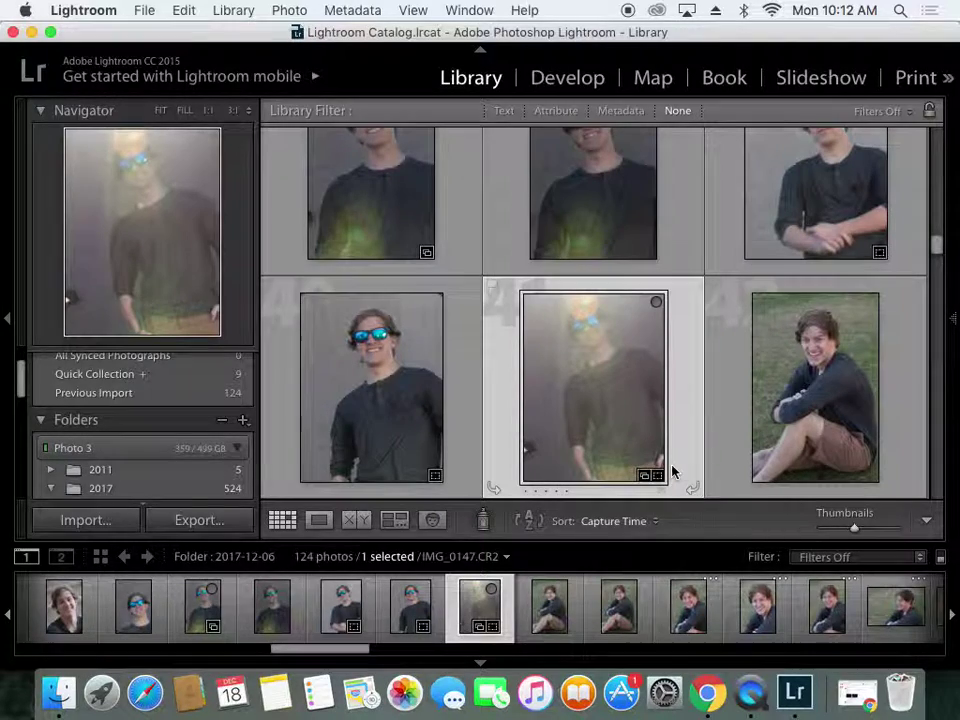
pyautogui.scroll(-5, 671, 471)
pyautogui.scroll(-1, 671, 471)
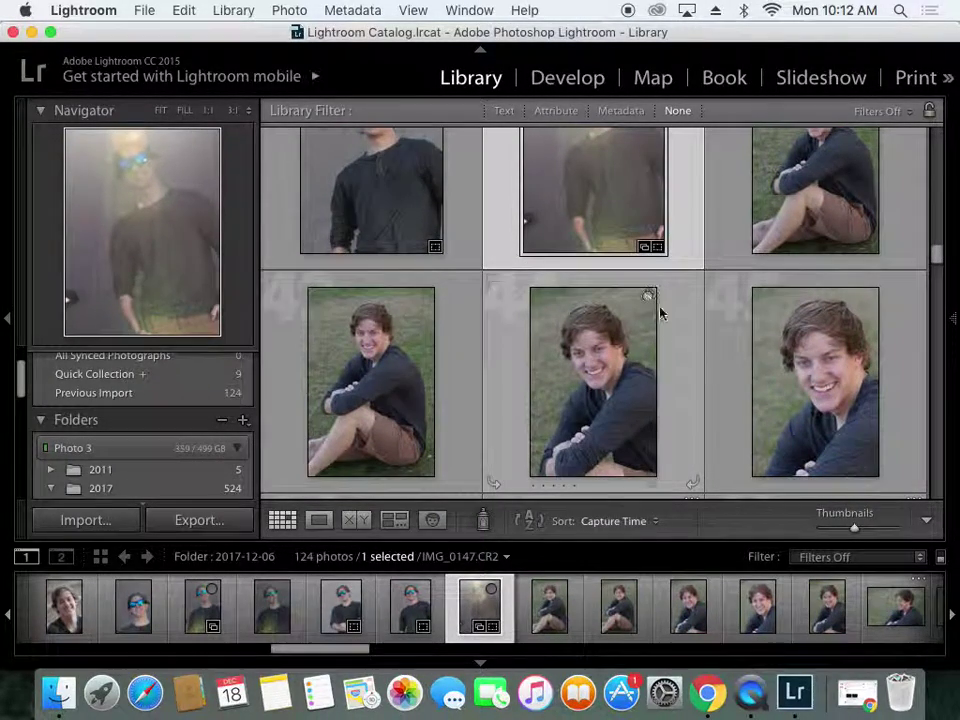
pyautogui.scroll(-5, 696, 373)
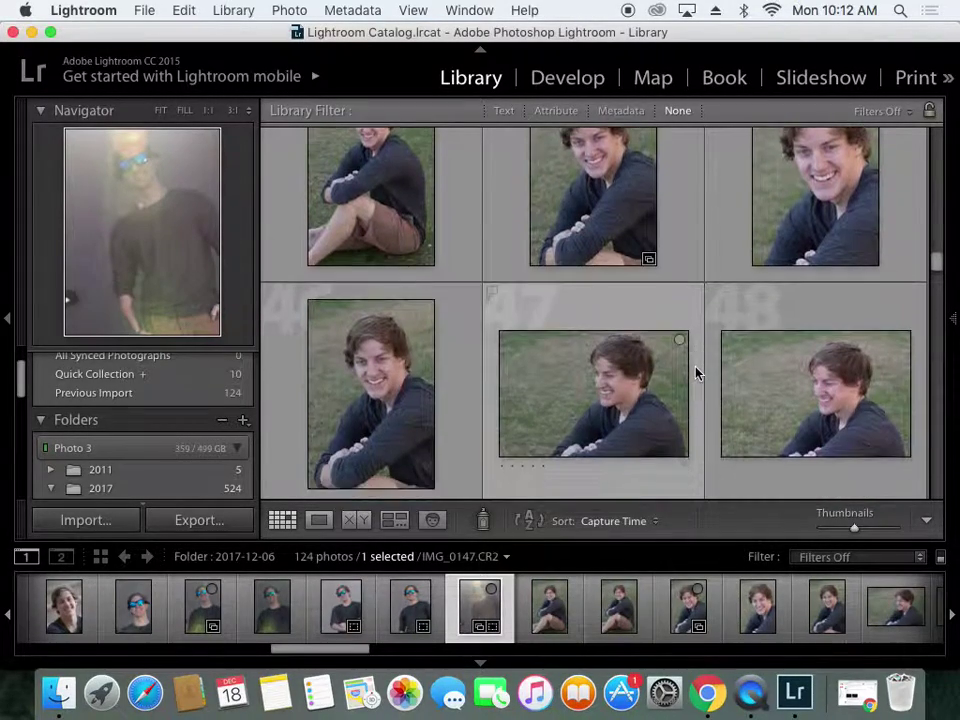
pyautogui.scroll(-5, 696, 373)
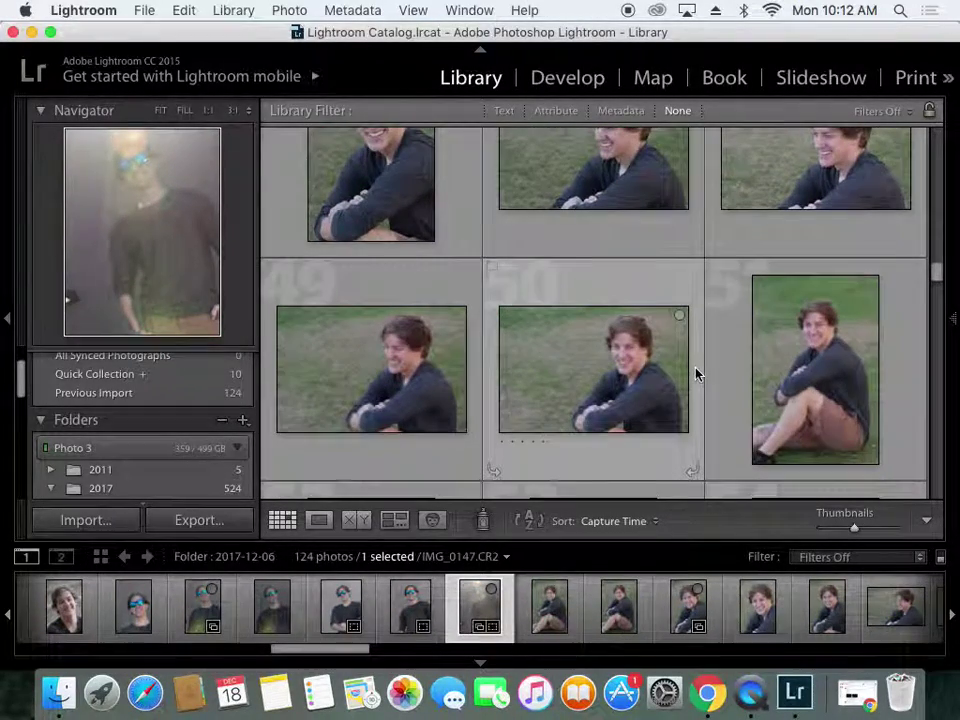
pyautogui.scroll(-5, 696, 373)
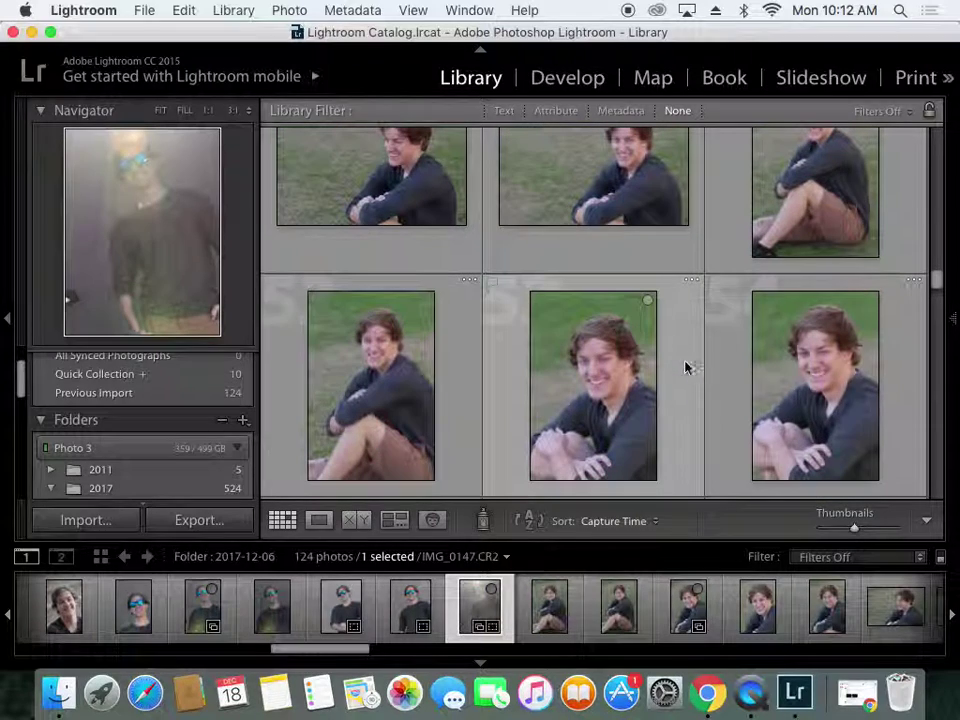
pyautogui.click(648, 301)
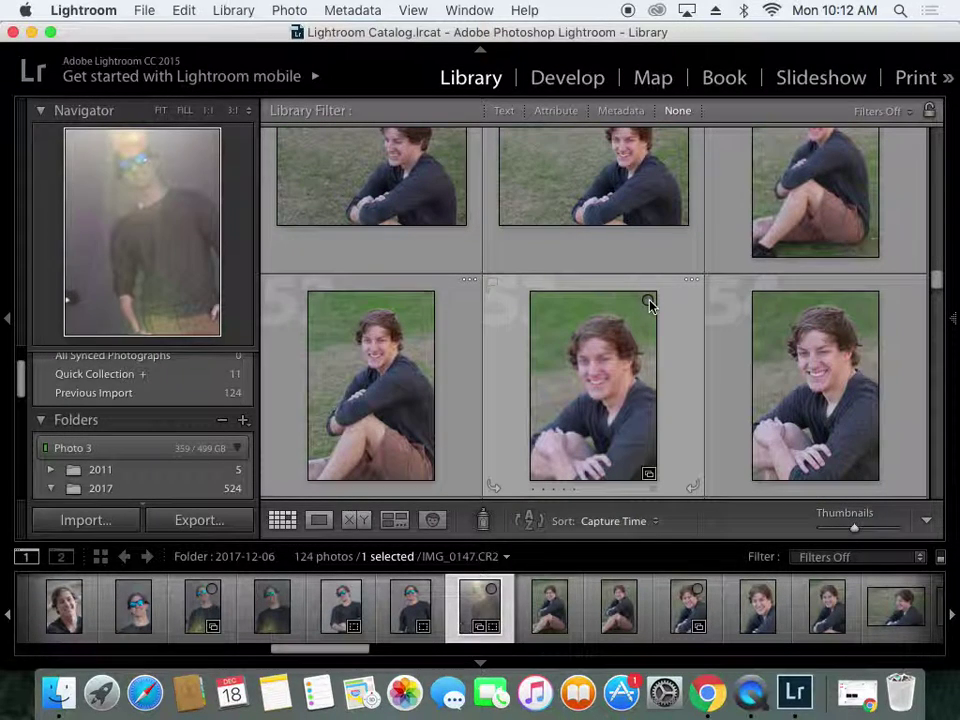
pyautogui.scroll(-6, 826, 388)
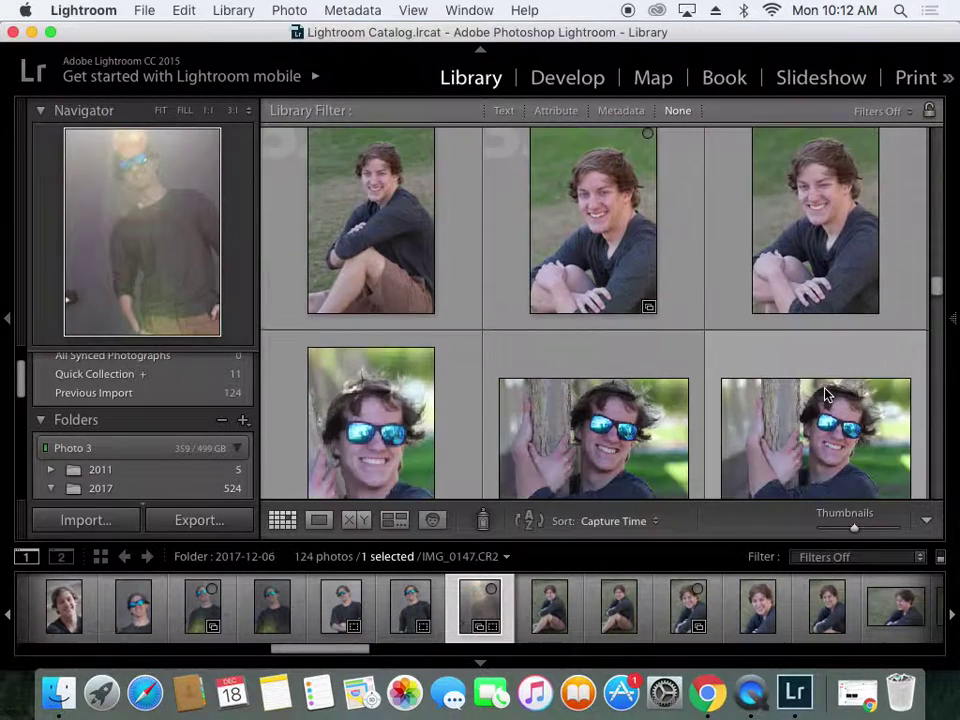
pyautogui.scroll(-5, 826, 394)
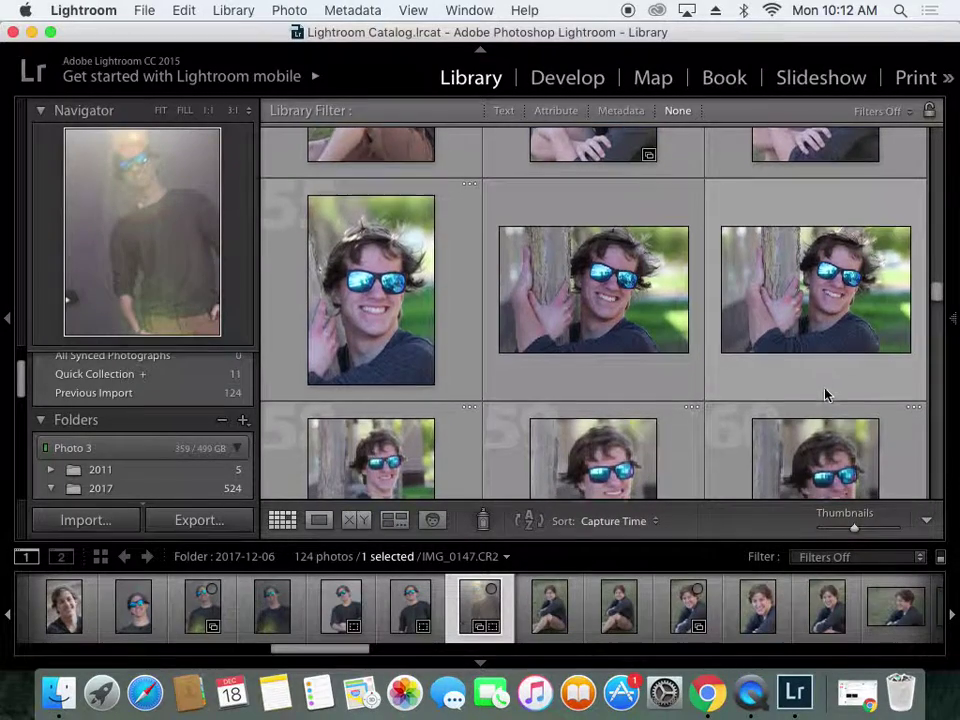
pyautogui.scroll(-8, 826, 394)
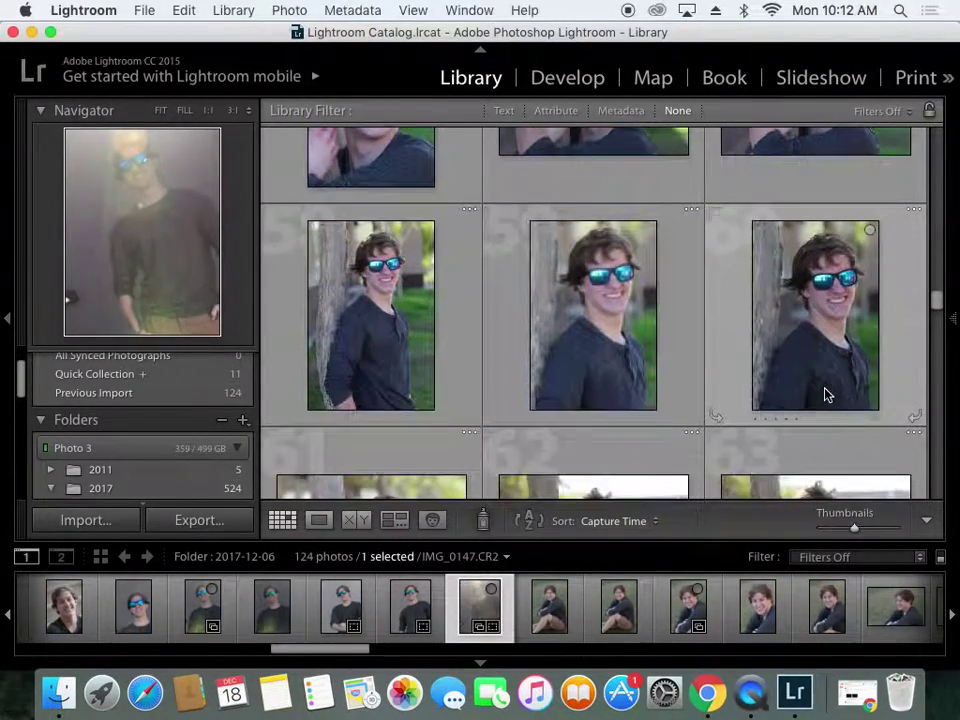
pyautogui.scroll(-3, 826, 394)
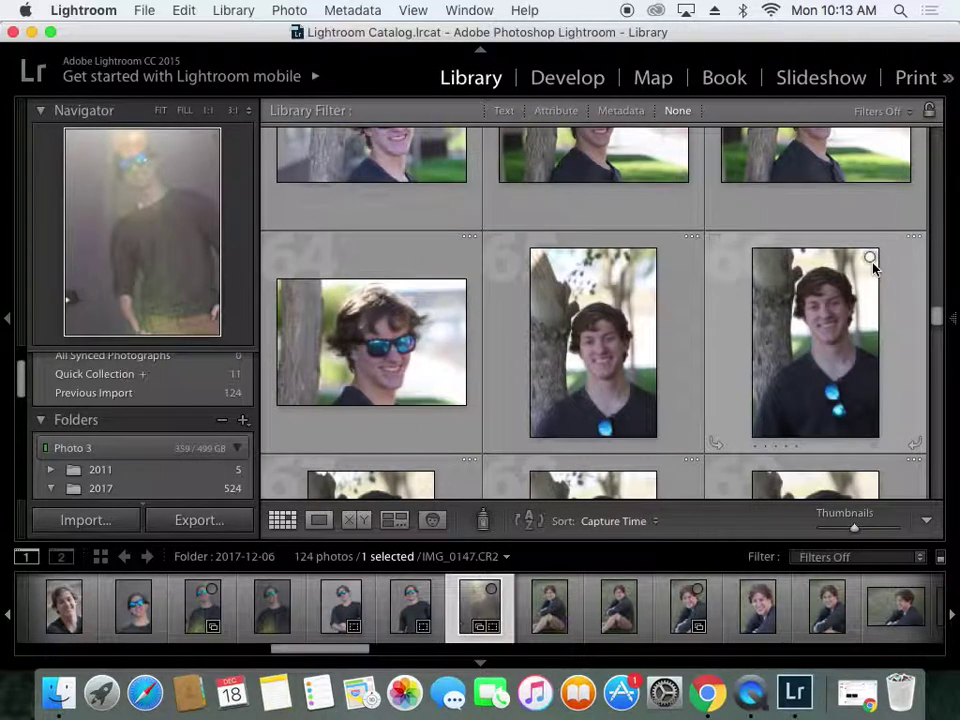
pyautogui.scroll(-4, 790, 338)
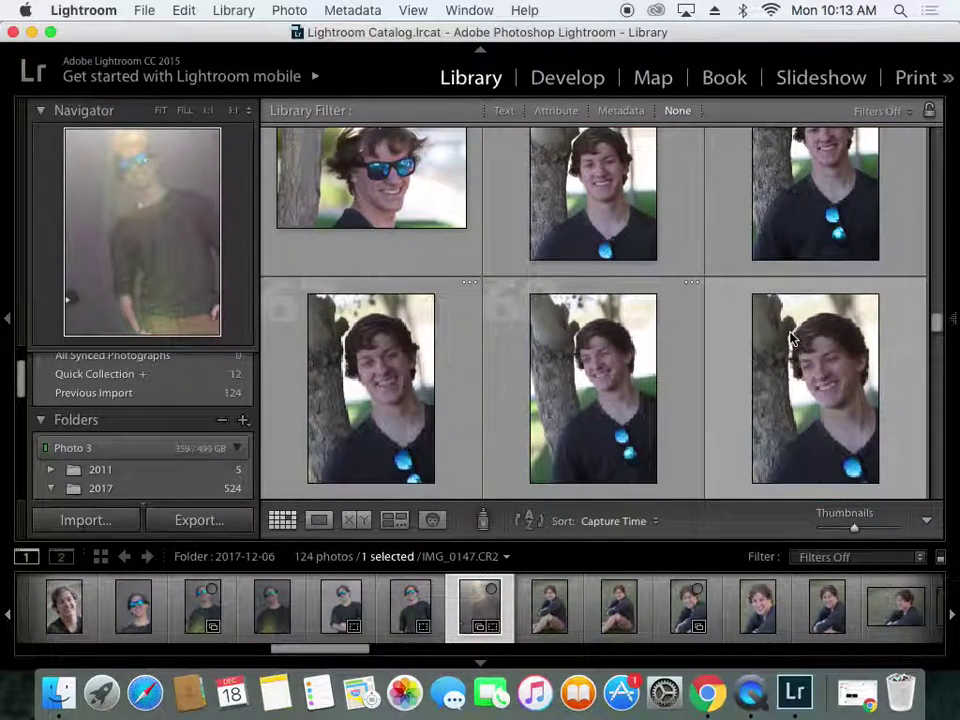
pyautogui.scroll(-5, 790, 338)
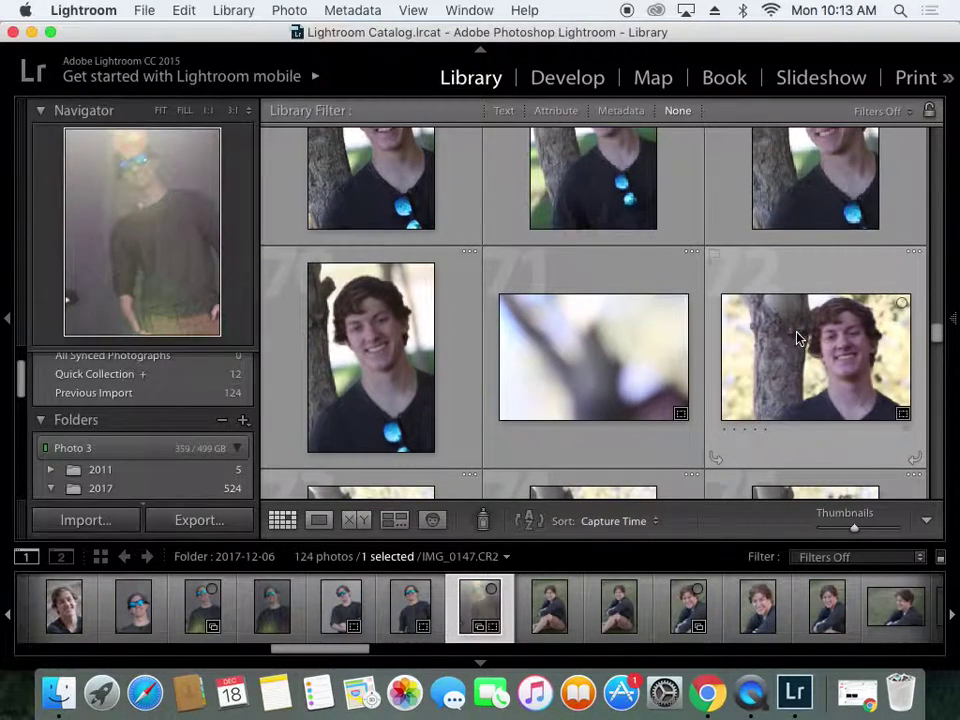
pyautogui.click(900, 308)
# Add the middle and leaning tree portraits, then show only the 15 Quick Collection photos.
pyautogui.scroll(-5, 698, 394)
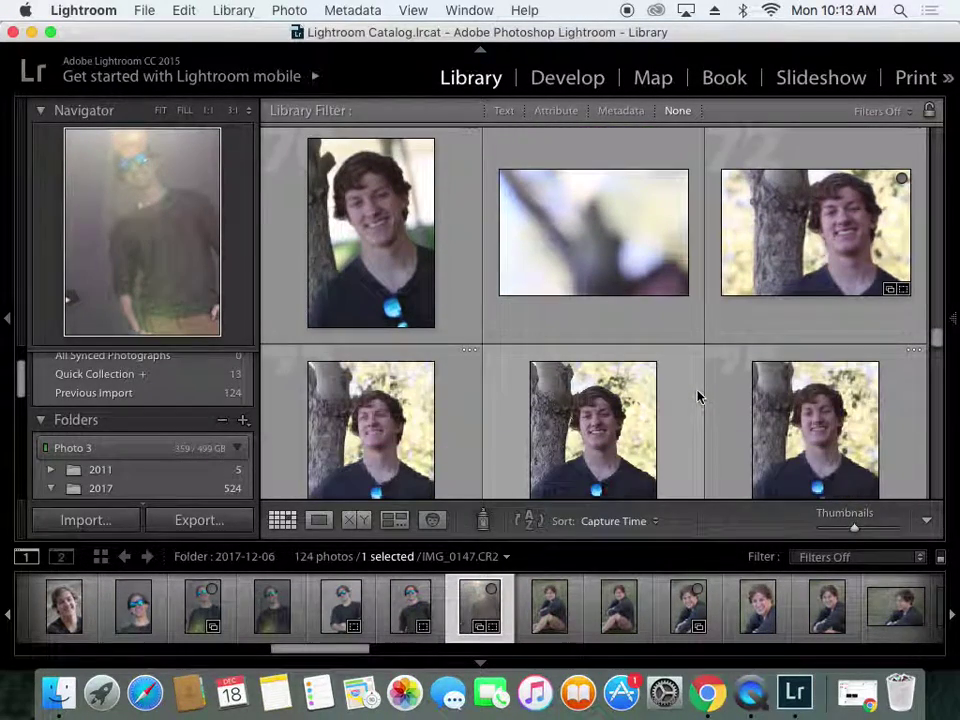
pyautogui.scroll(-2, 698, 396)
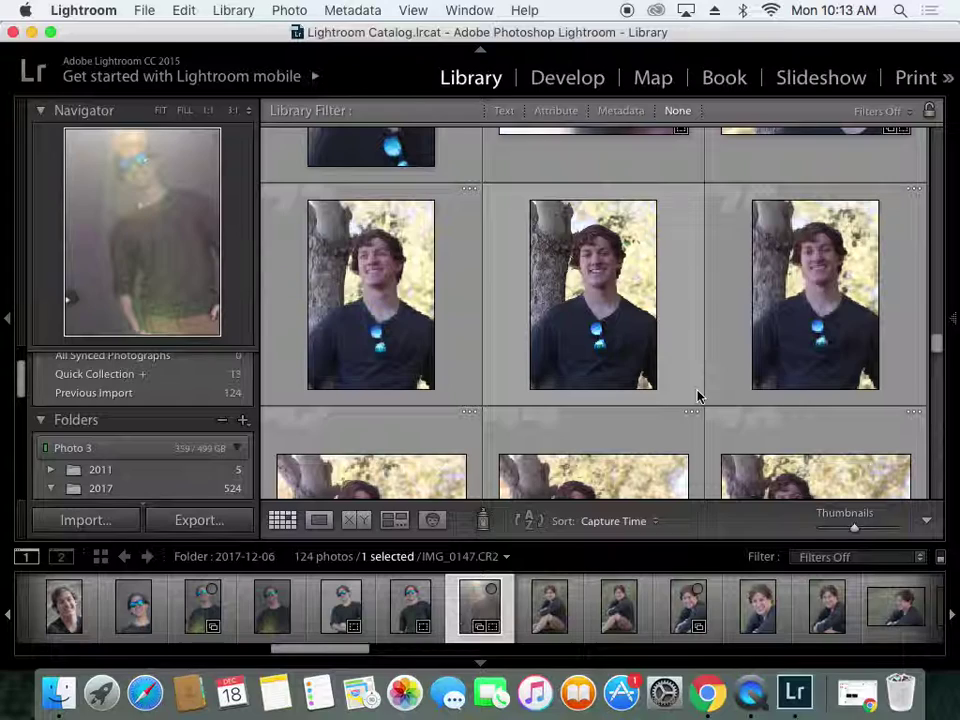
pyautogui.click(656, 211)
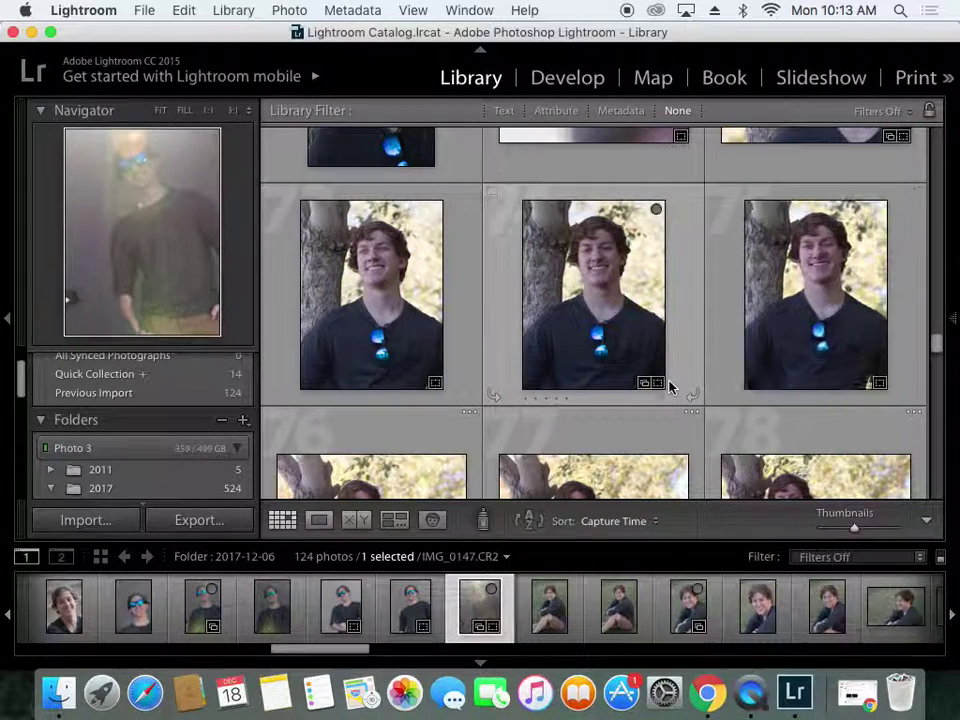
pyautogui.scroll(-5, 670, 388)
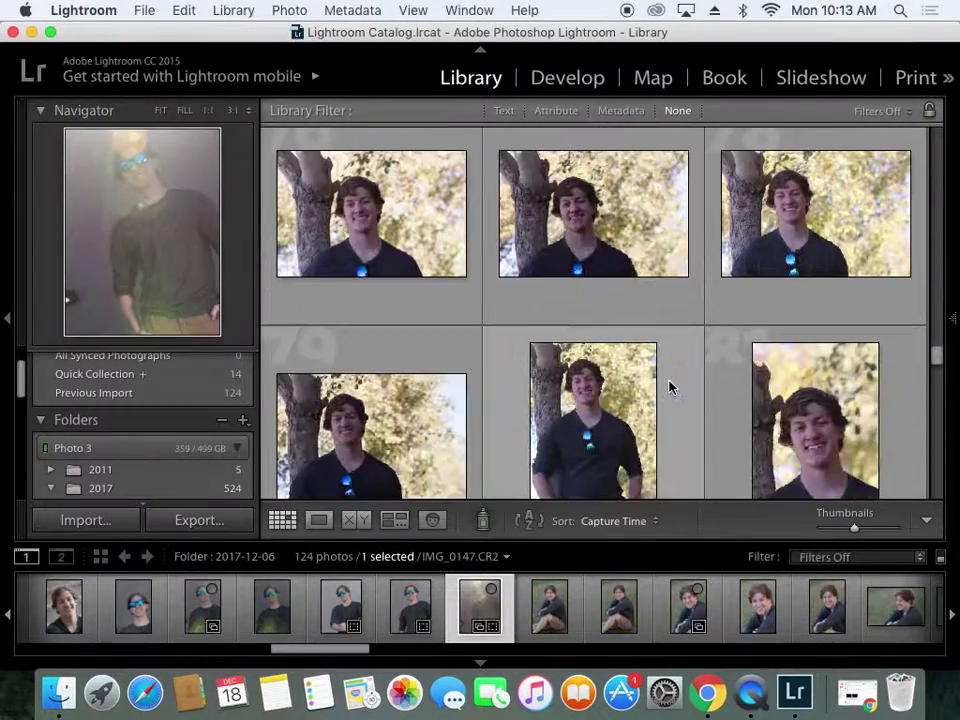
pyautogui.click(649, 271)
pyautogui.scroll(-1, 640, 395)
pyautogui.scroll(-8, 636, 402)
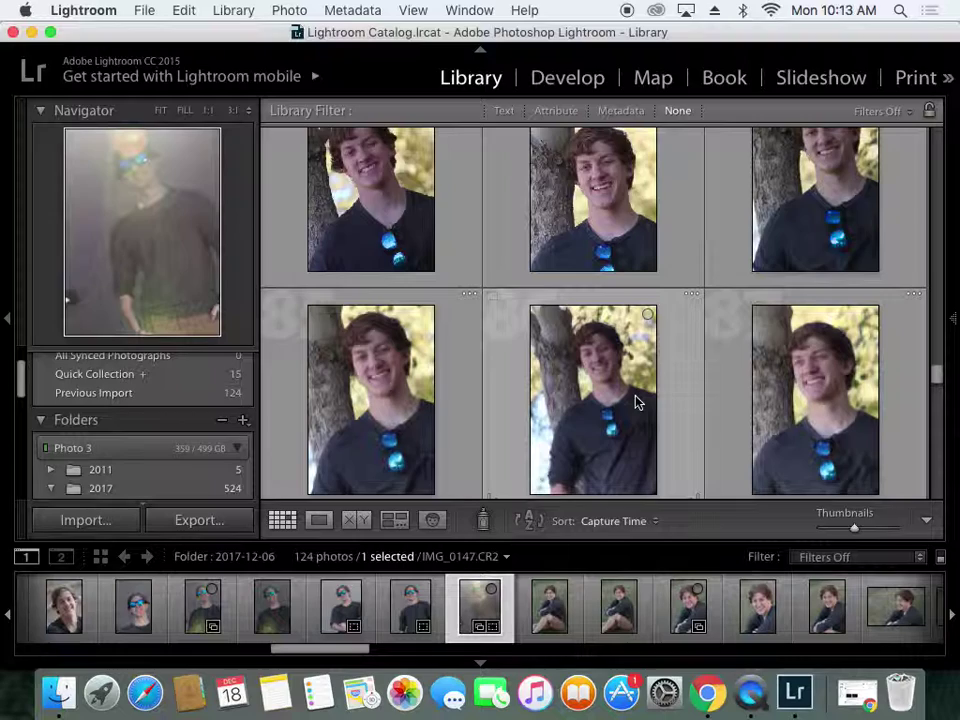
pyautogui.scroll(-4, 636, 402)
pyautogui.scroll(4, 636, 401)
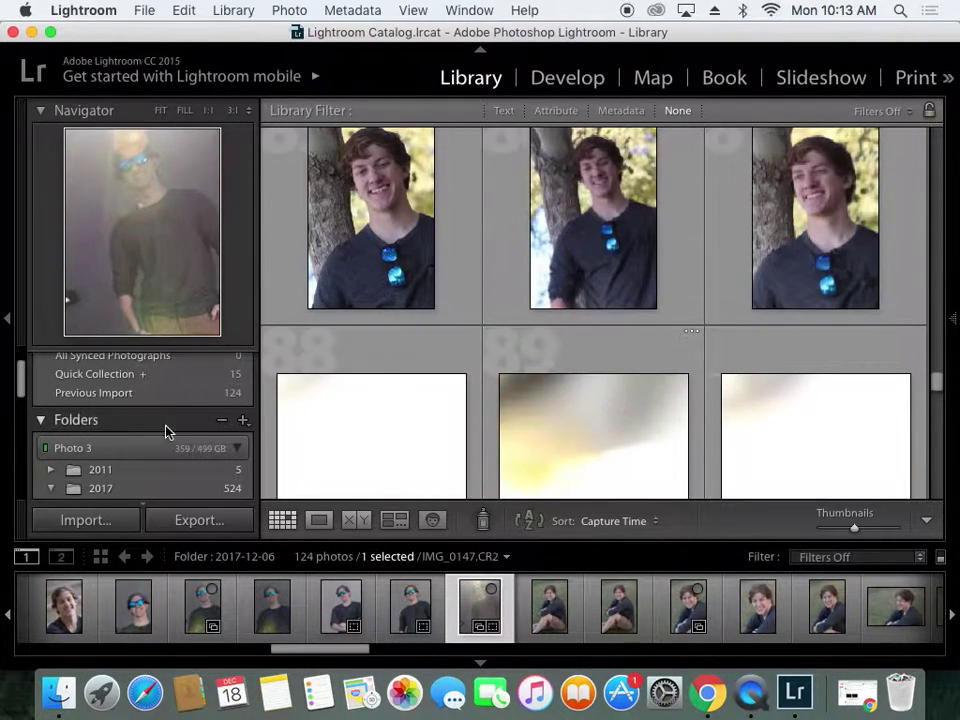
pyautogui.click(199, 377)
# Remove the faded standing portrait and three tree portraits from the Quick Collection, with thumbnails at two per row.
pyautogui.moveTo(957, 365)
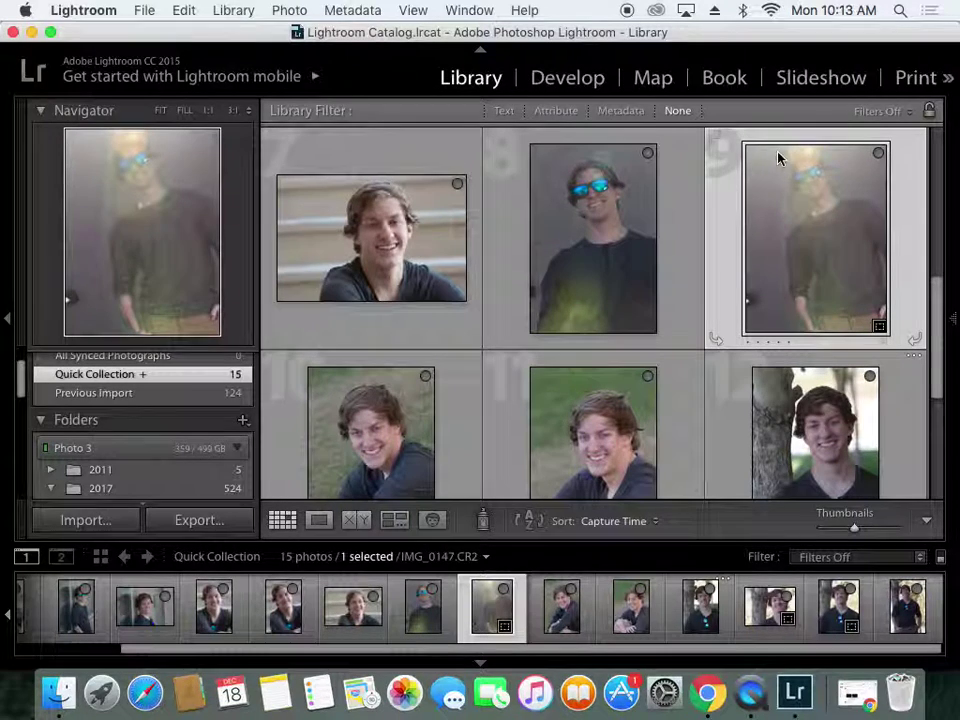
pyautogui.click(877, 155)
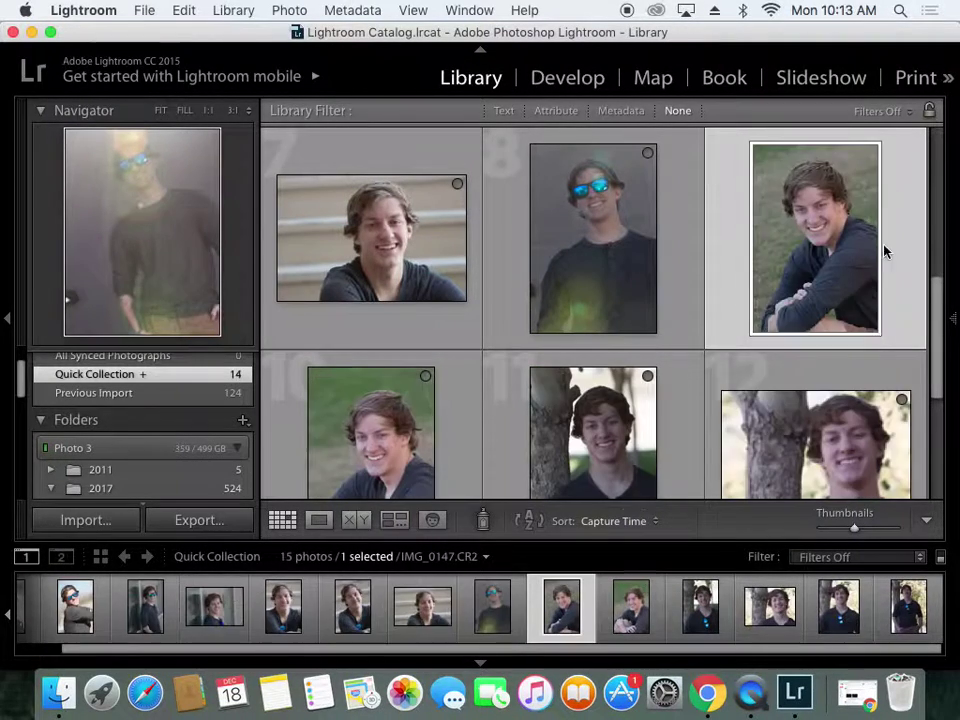
pyautogui.moveTo(853, 533); pyautogui.dragTo(885, 531)
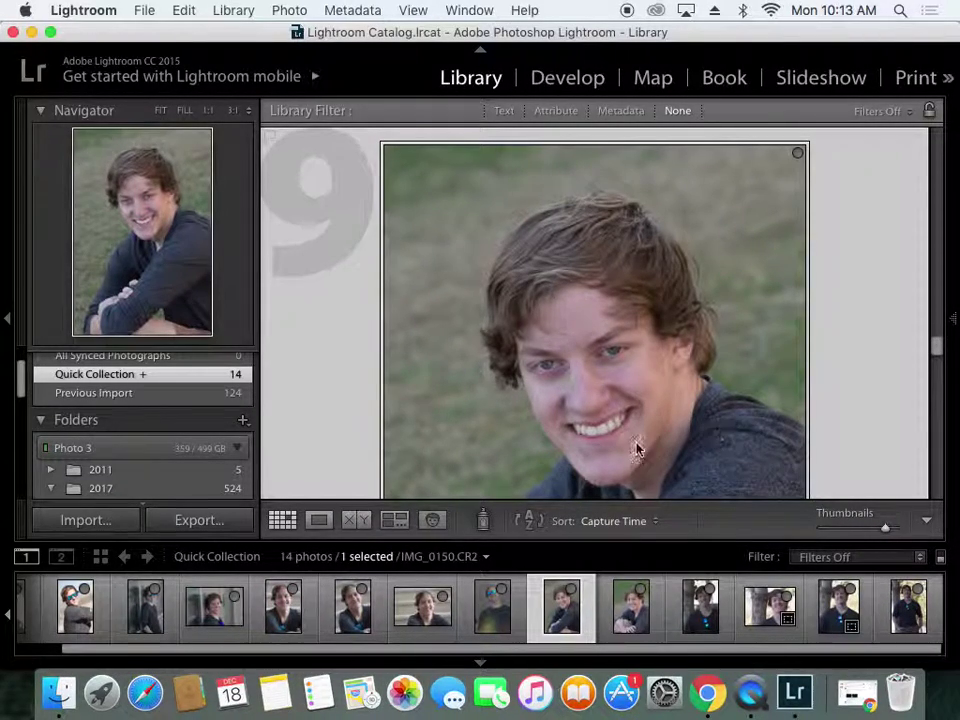
pyautogui.scroll(-3, 643, 436)
pyautogui.scroll(-3, 643, 436)
pyautogui.moveTo(888, 534); pyautogui.dragTo(874, 531)
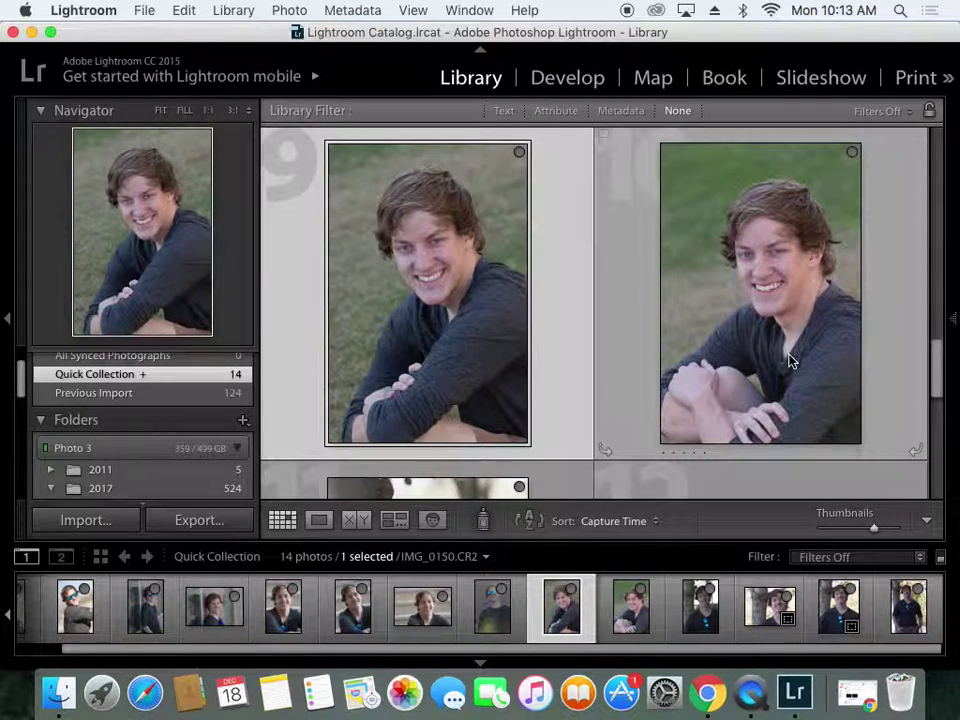
pyautogui.scroll(-8, 790, 360)
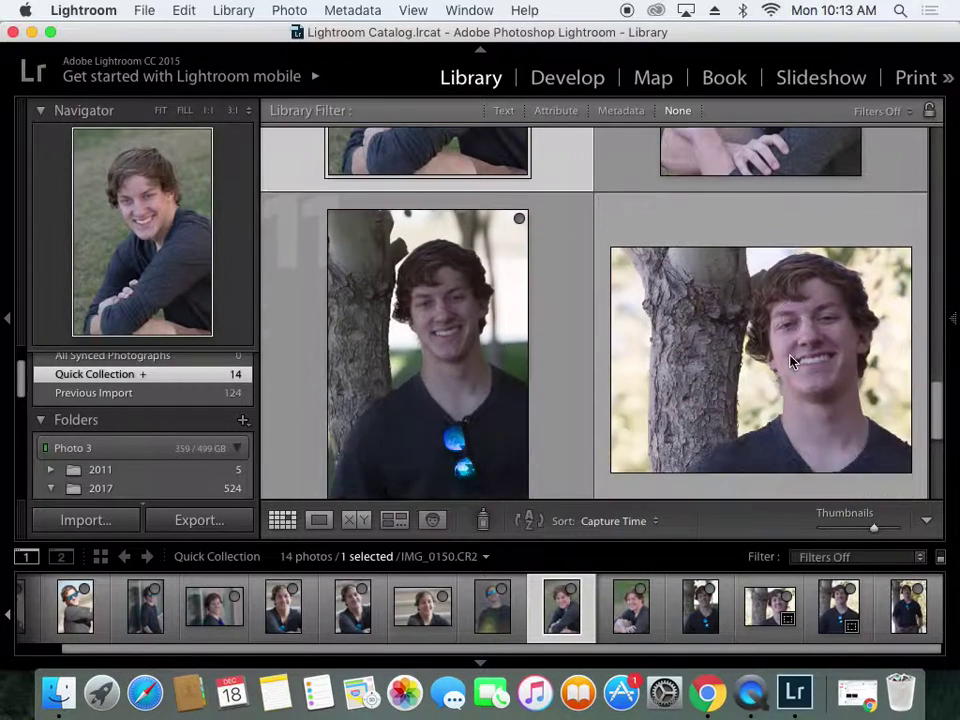
pyautogui.scroll(-2, 790, 360)
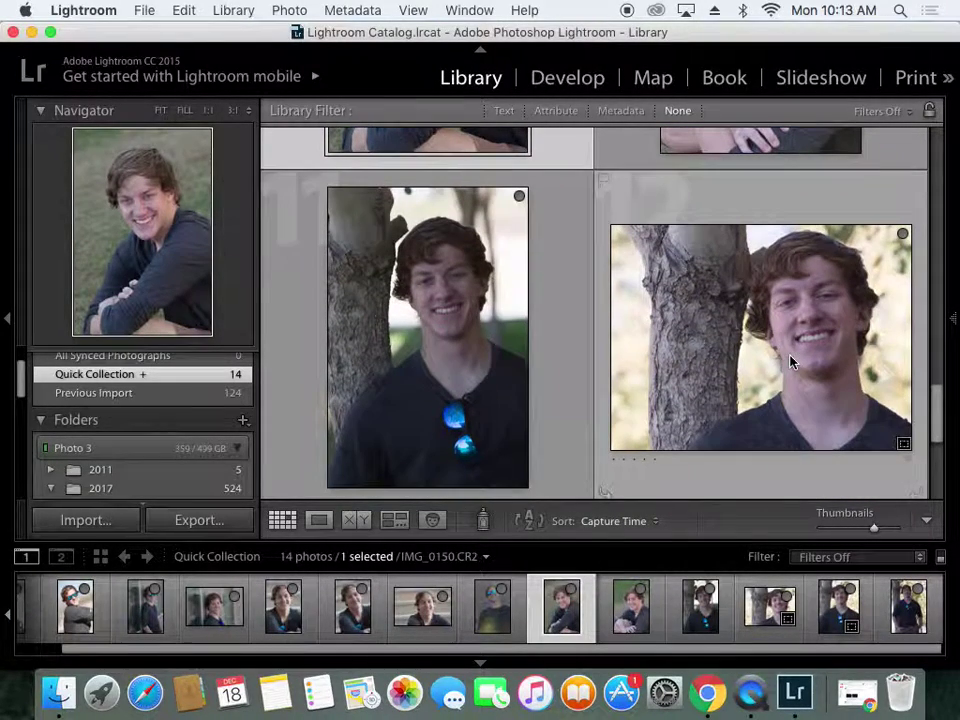
pyautogui.click(519, 198)
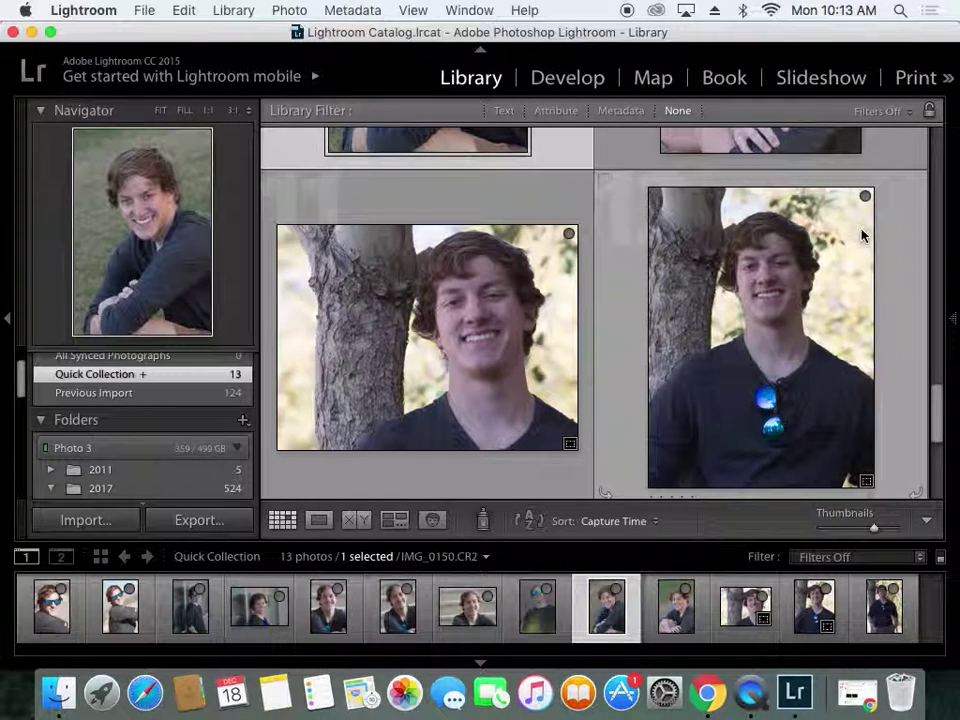
pyautogui.click(866, 196)
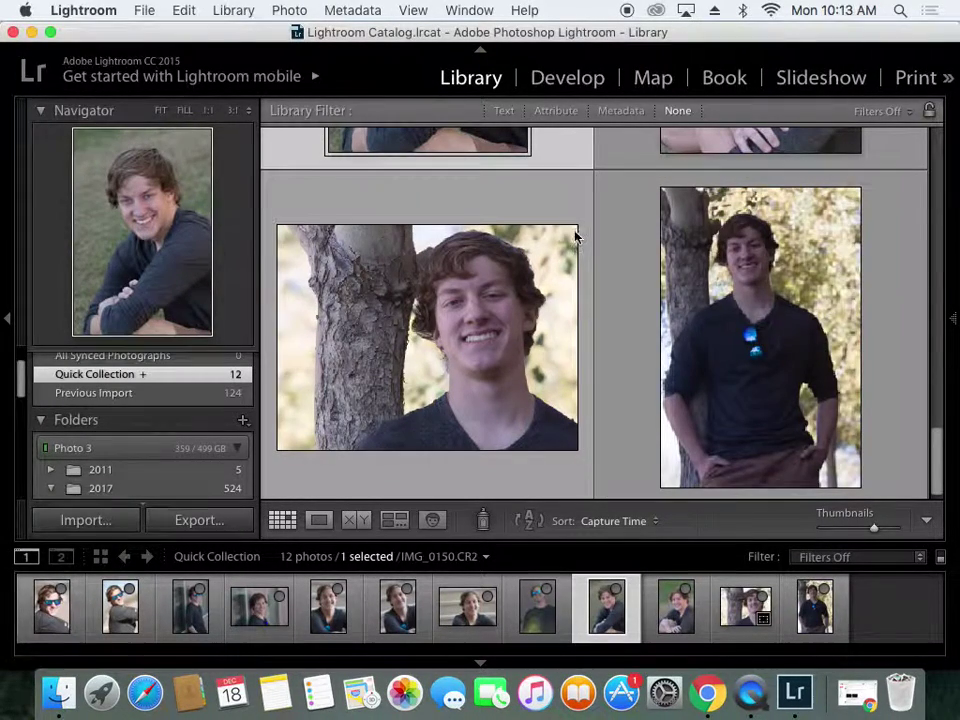
pyautogui.click(568, 233)
# Remove two more unwanted photos from the Quick Collection.
pyautogui.scroll(5, 520, 340)
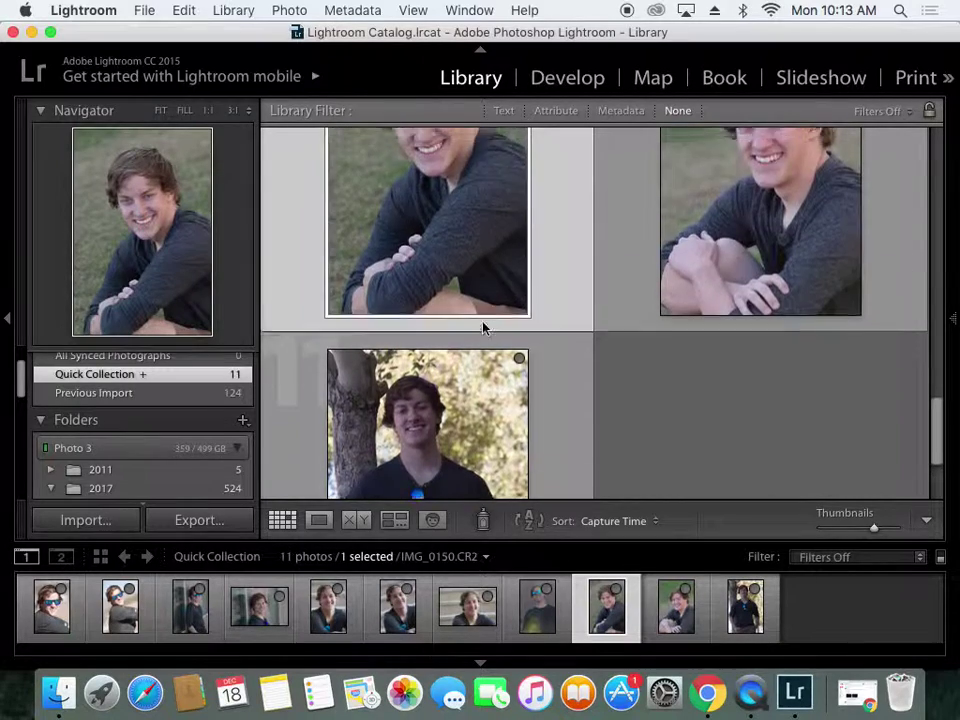
pyautogui.scroll(5, 485, 335)
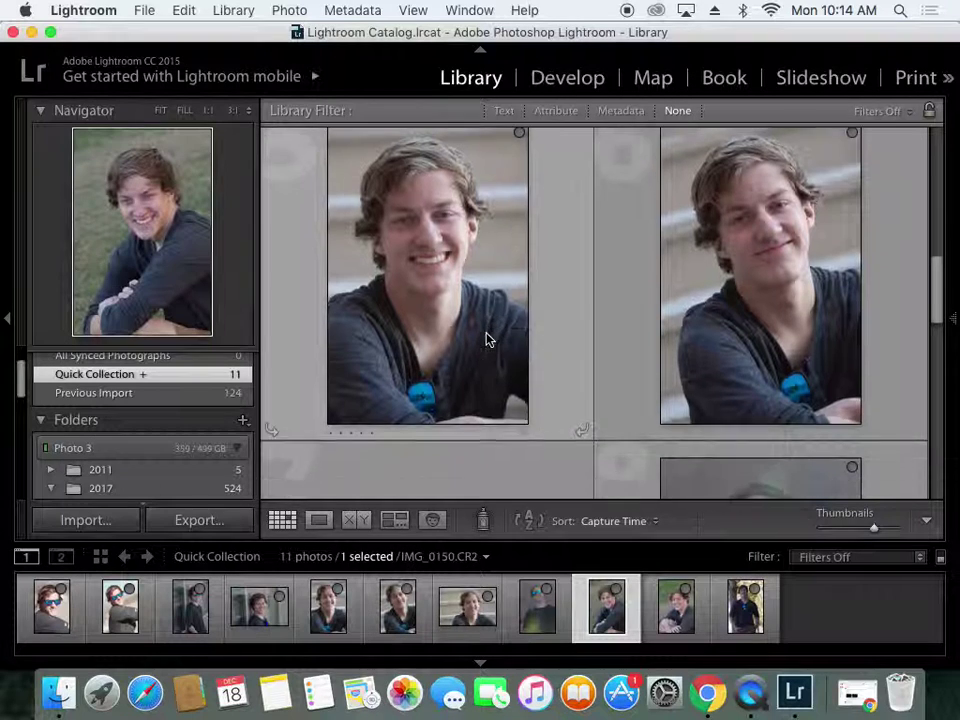
pyautogui.scroll(-5, 487, 340)
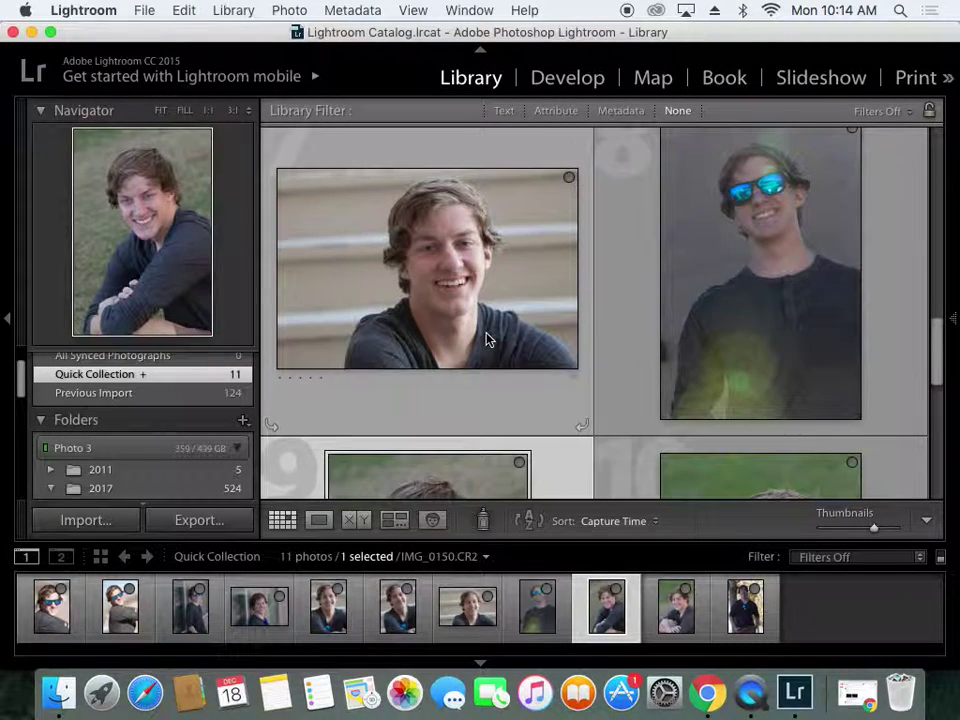
pyautogui.scroll(4, 487, 340)
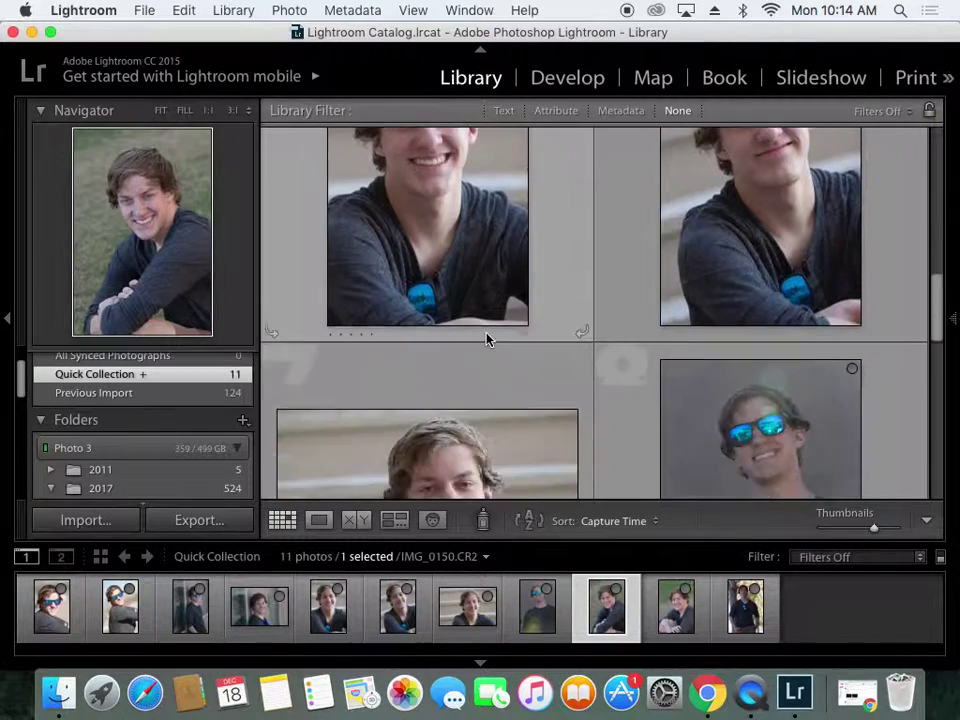
pyautogui.scroll(-2, 487, 340)
pyautogui.scroll(4, 487, 340)
pyautogui.scroll(-1, 487, 340)
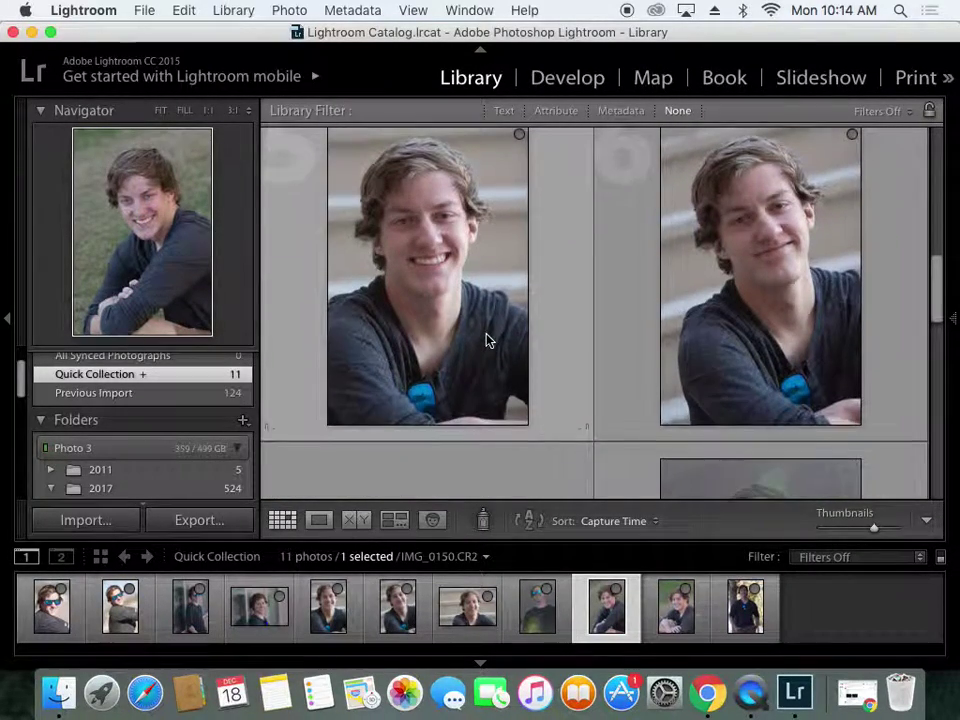
pyautogui.scroll(-3, 487, 340)
pyautogui.scroll(2, 487, 340)
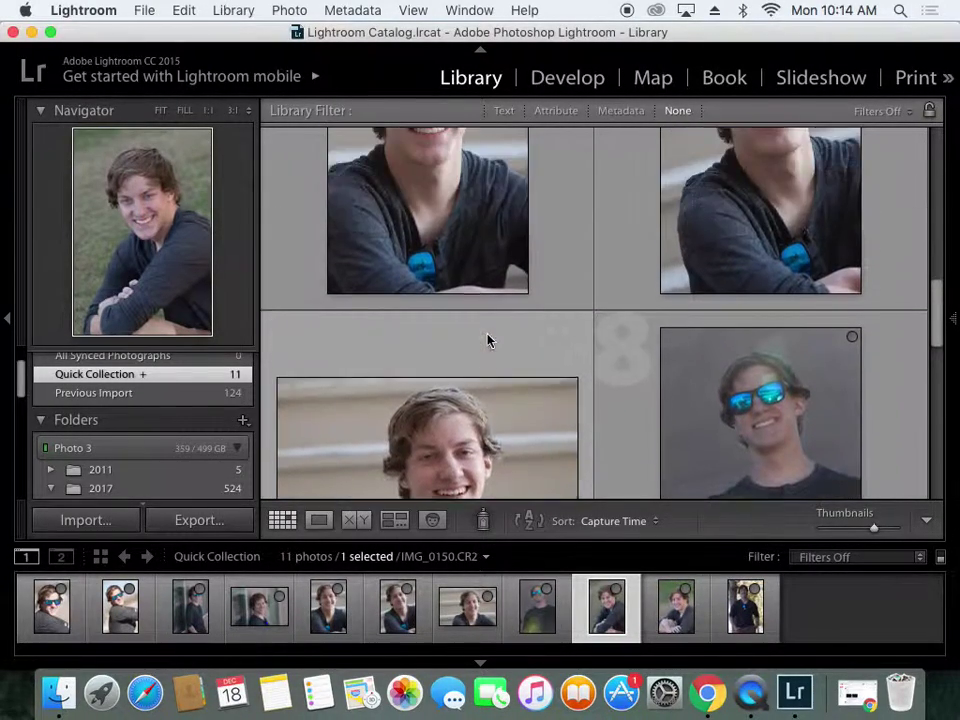
pyautogui.scroll(3, 487, 340)
pyautogui.scroll(1, 487, 340)
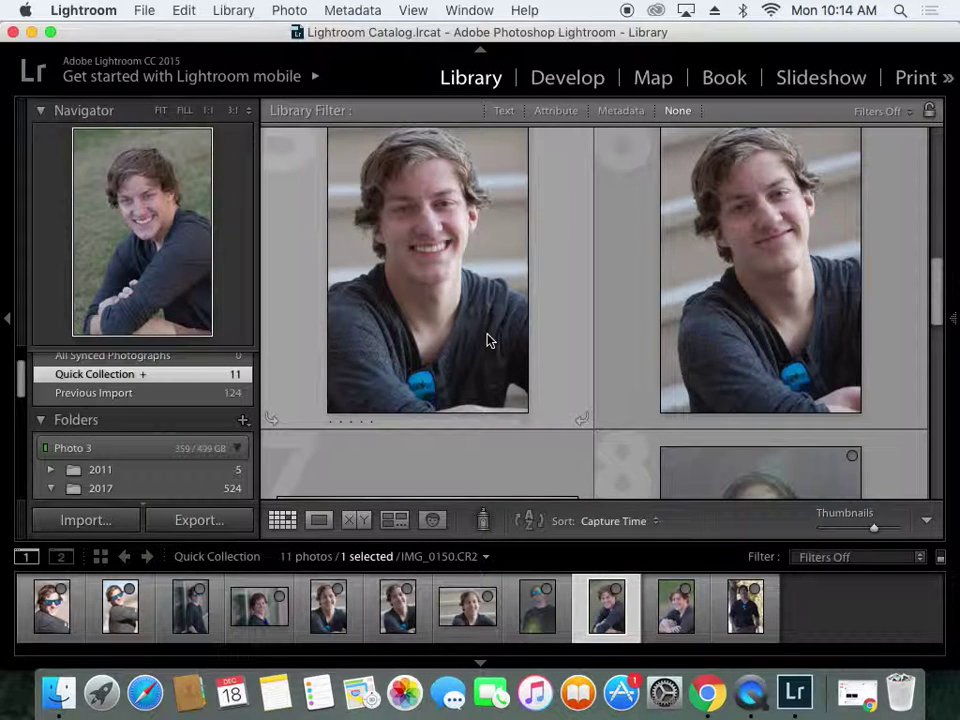
pyautogui.scroll(-3, 487, 340)
pyautogui.scroll(3, 489, 336)
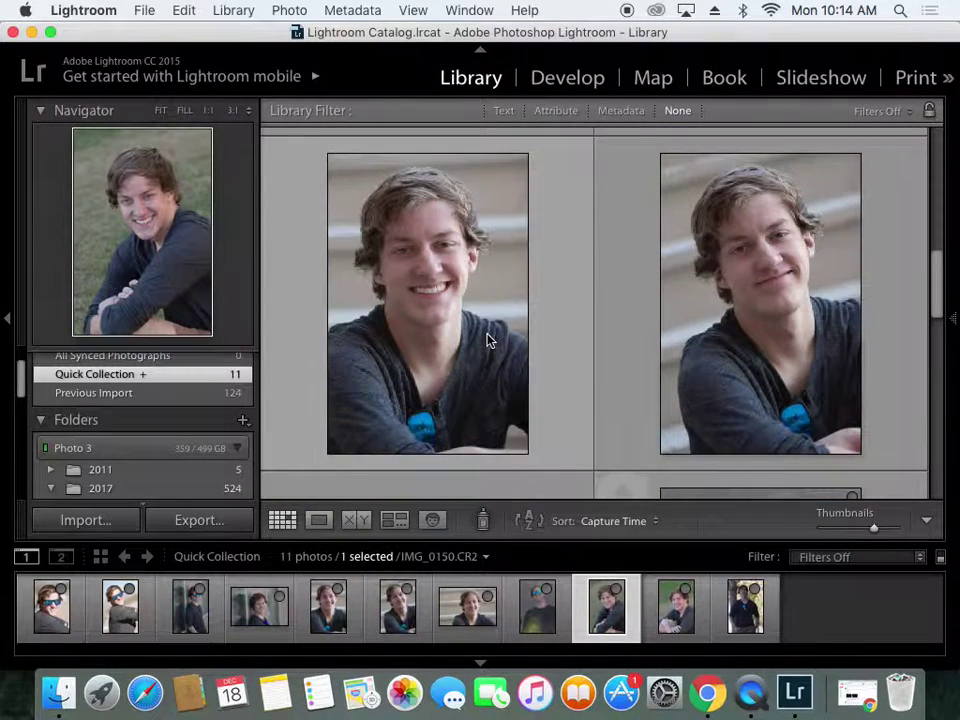
pyautogui.click(852, 163)
pyautogui.scroll(2, 740, 290)
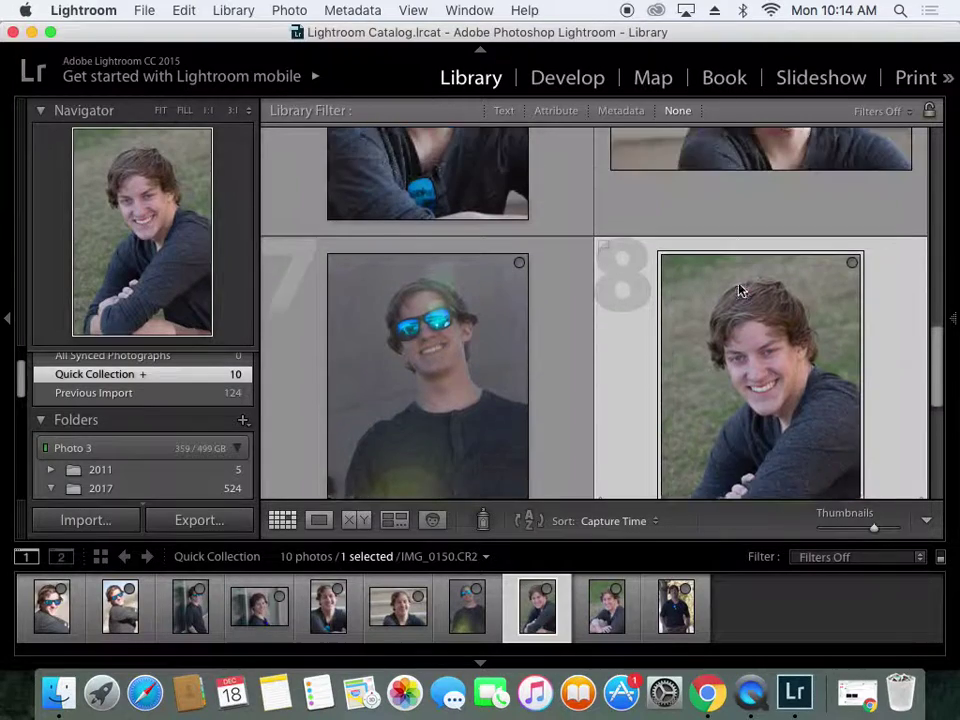
pyautogui.scroll(2, 740, 290)
pyautogui.click(901, 201)
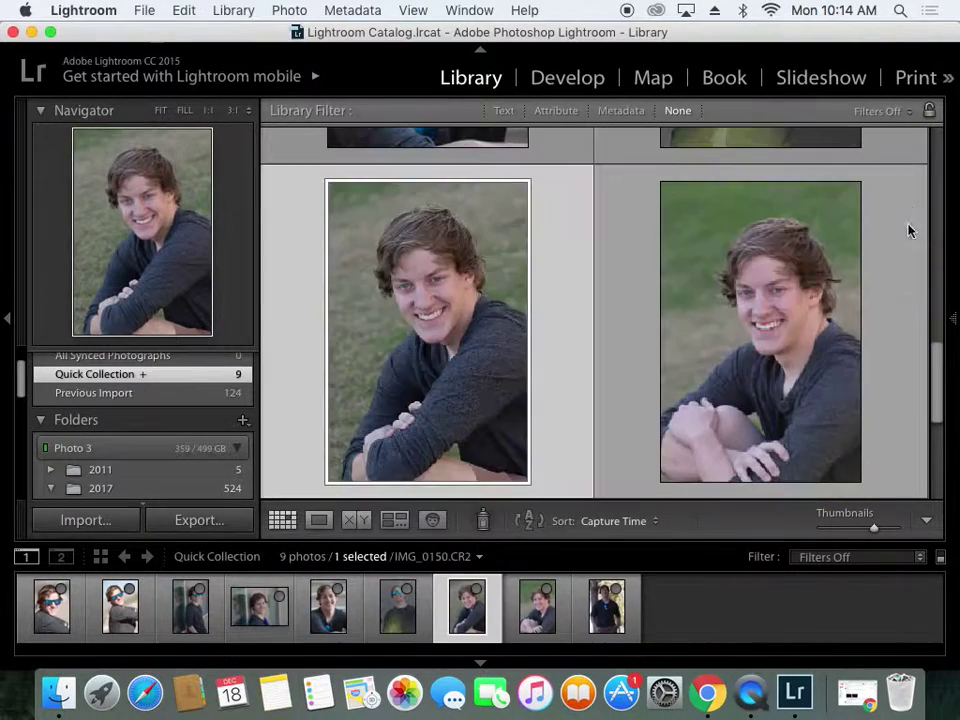
# Remove the first and second photos near the top of the grid from the Quick Collection.
pyautogui.scroll(3, 790, 338)
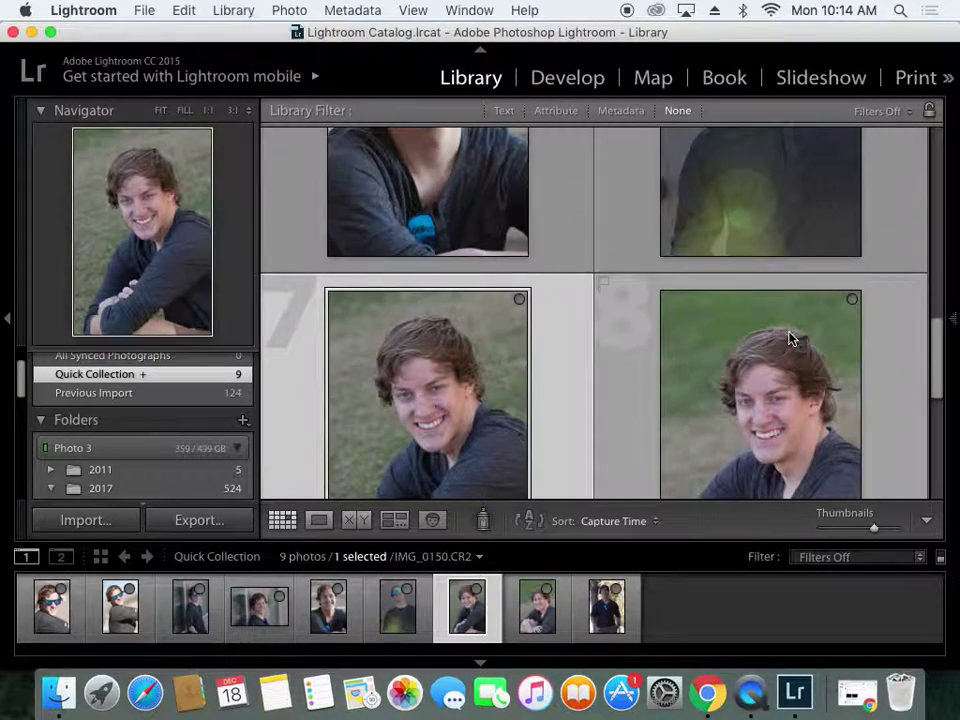
pyautogui.scroll(3, 790, 338)
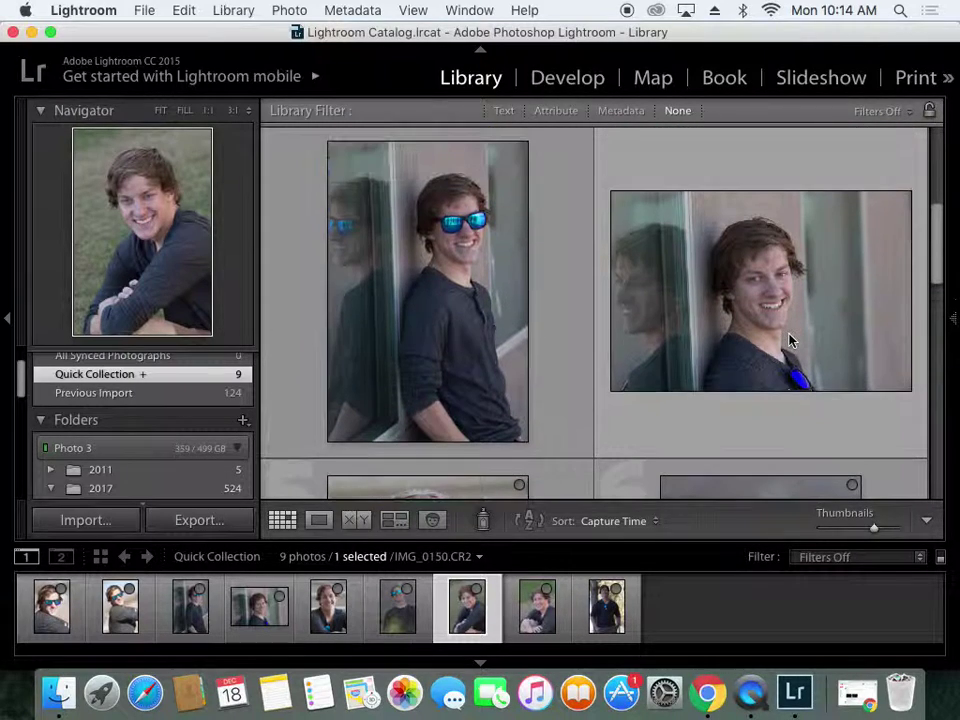
pyautogui.scroll(5, 790, 340)
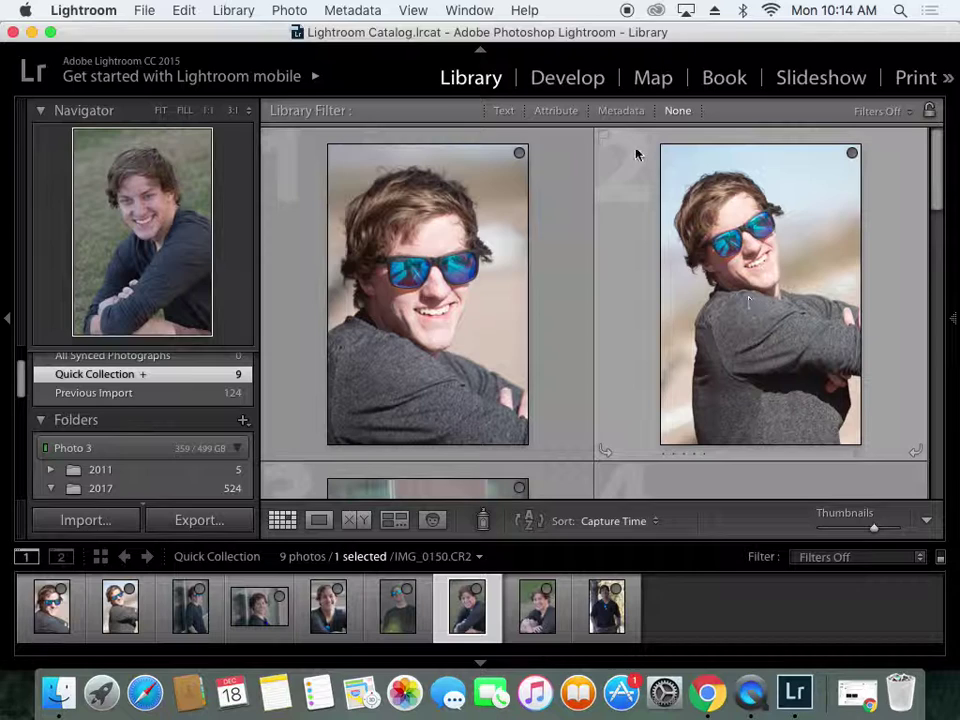
pyautogui.click(519, 153)
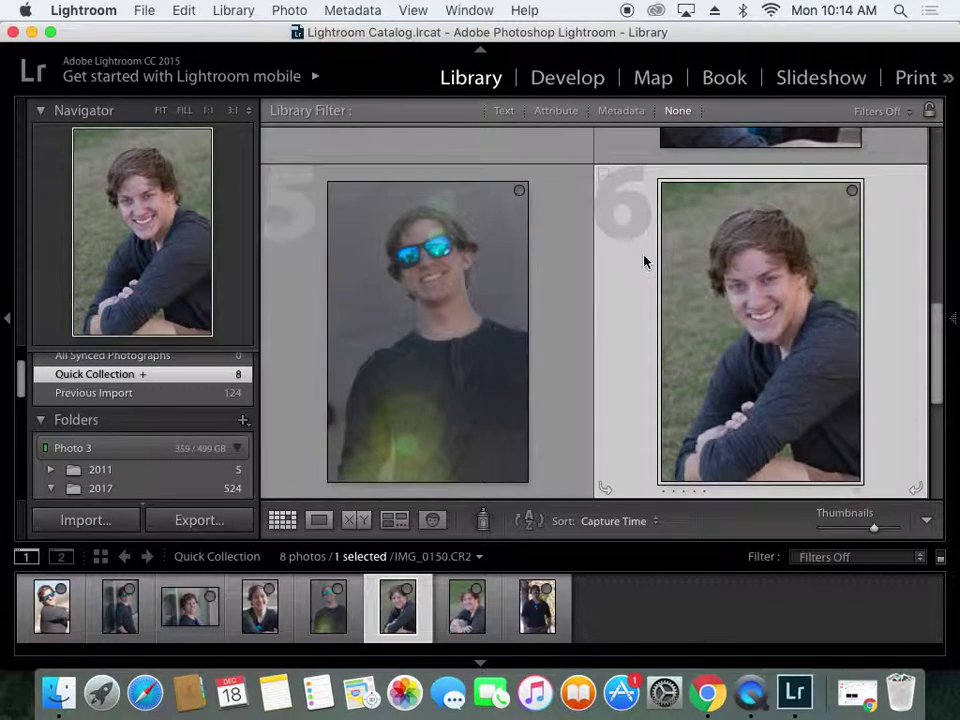
pyautogui.scroll(5, 645, 263)
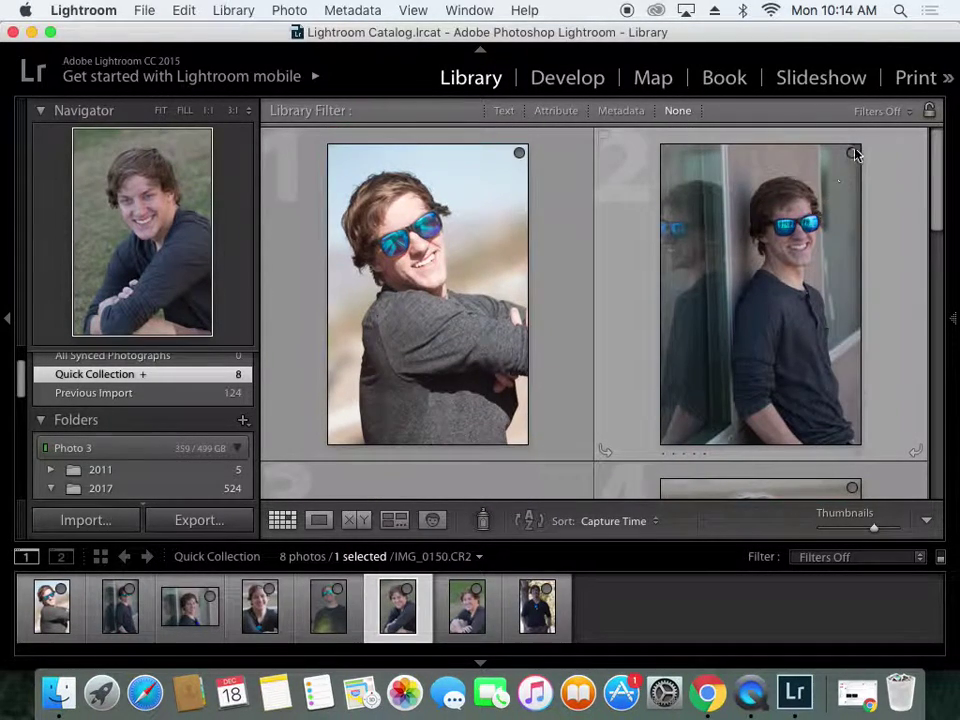
pyautogui.click(853, 154)
# Remove the remaining extras, including the sunglasses and tree photos, leaving three portraits.
pyautogui.scroll(4, 771, 204)
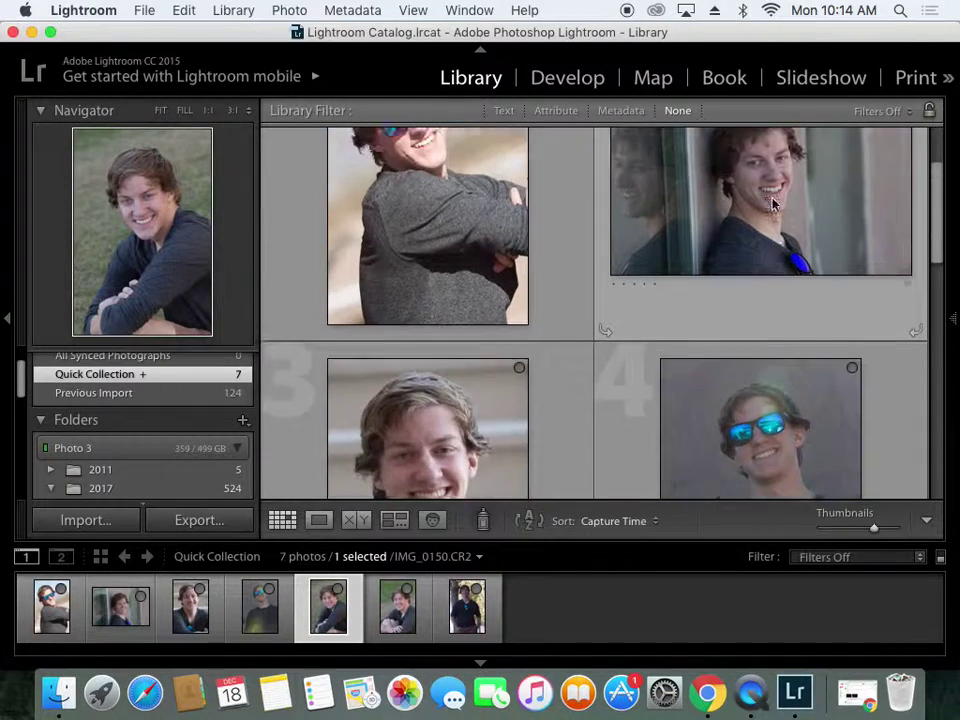
pyautogui.scroll(2, 771, 204)
pyautogui.click(519, 154)
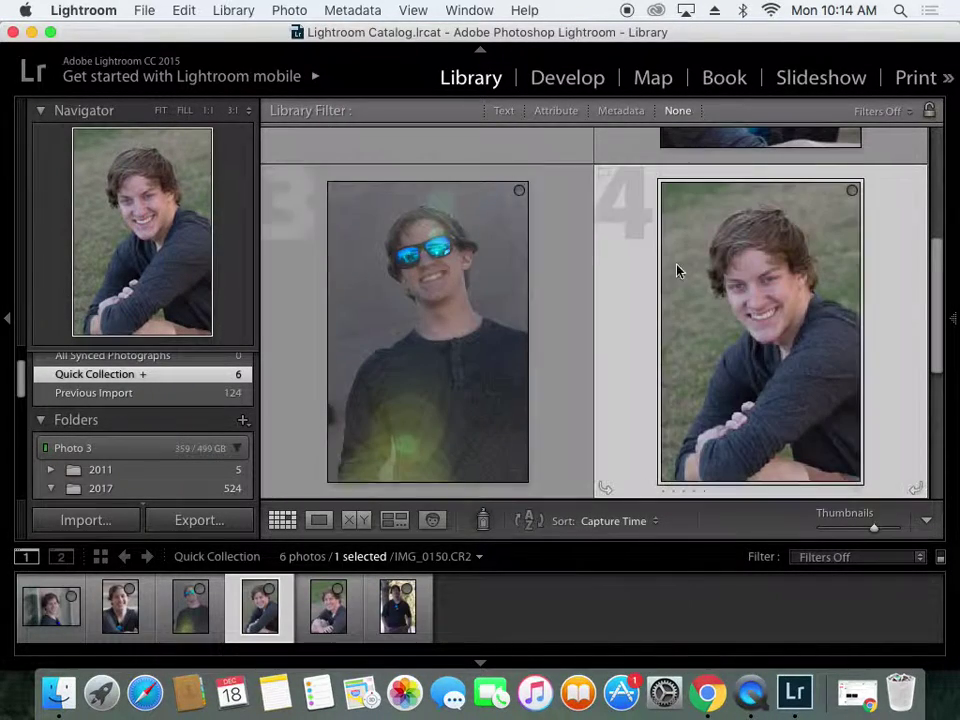
pyautogui.click(519, 193)
pyautogui.scroll(4, 729, 345)
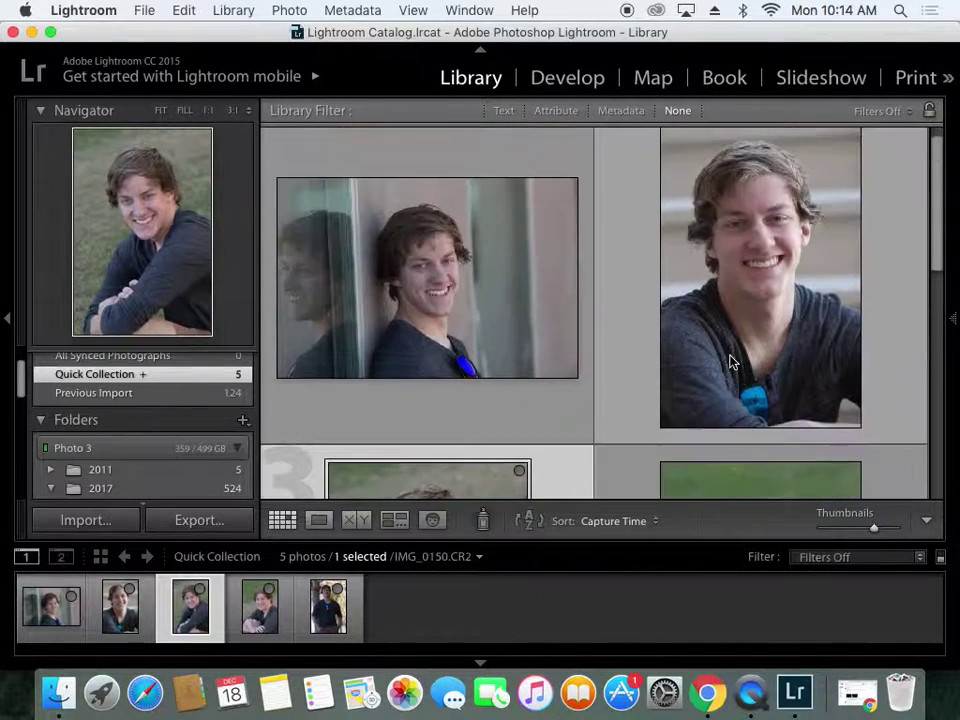
pyautogui.scroll(-5, 730, 362)
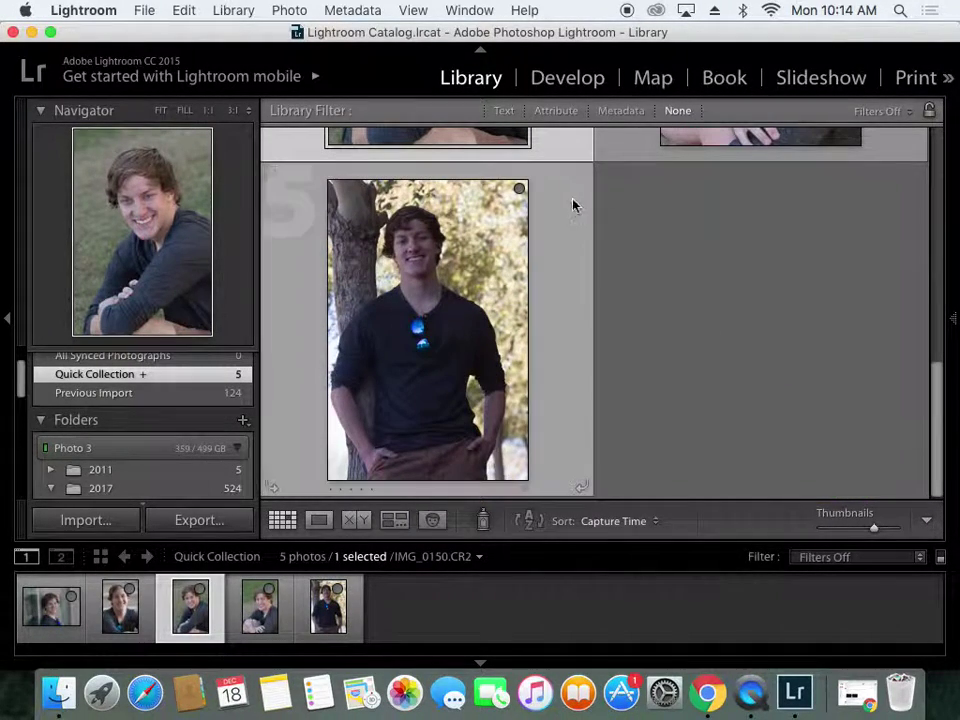
pyautogui.click(519, 193)
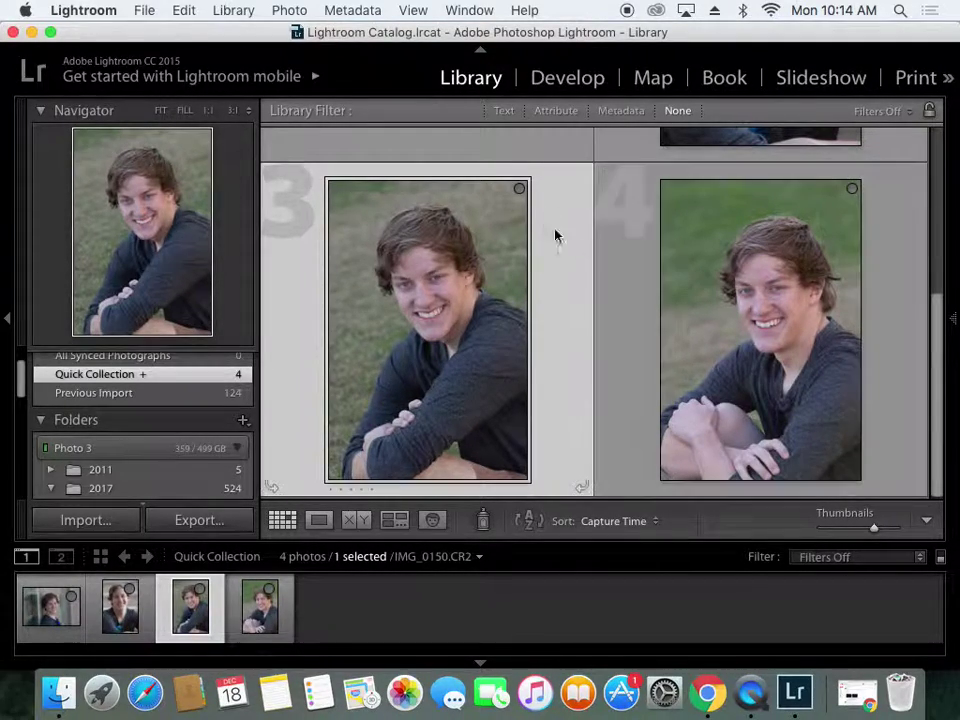
pyautogui.click(520, 190)
pyautogui.scroll(3, 591, 257)
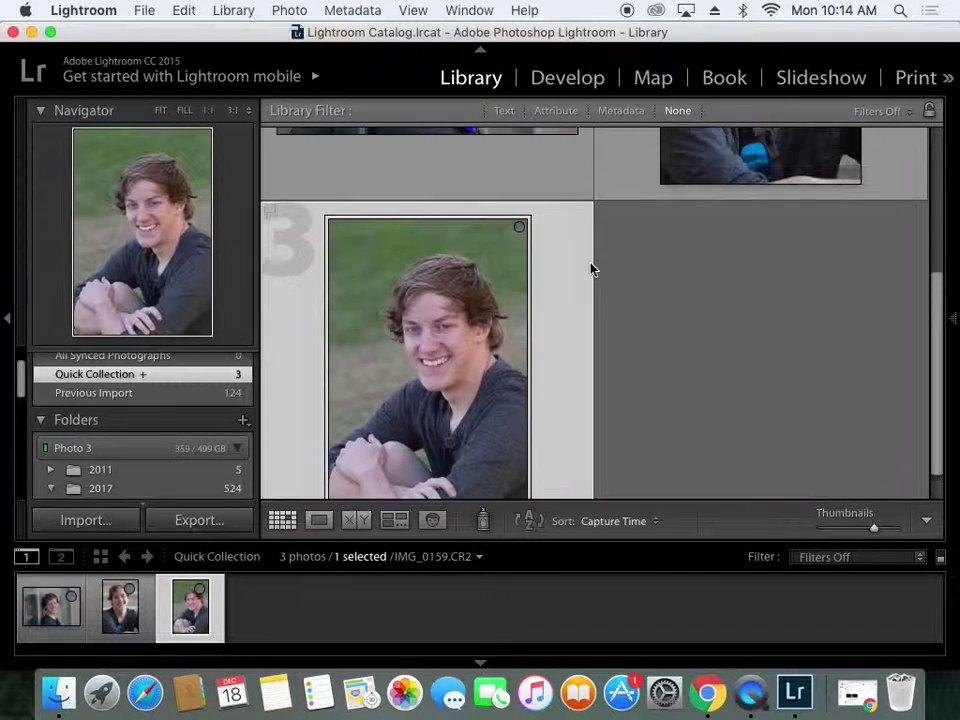
pyautogui.scroll(3, 590, 268)
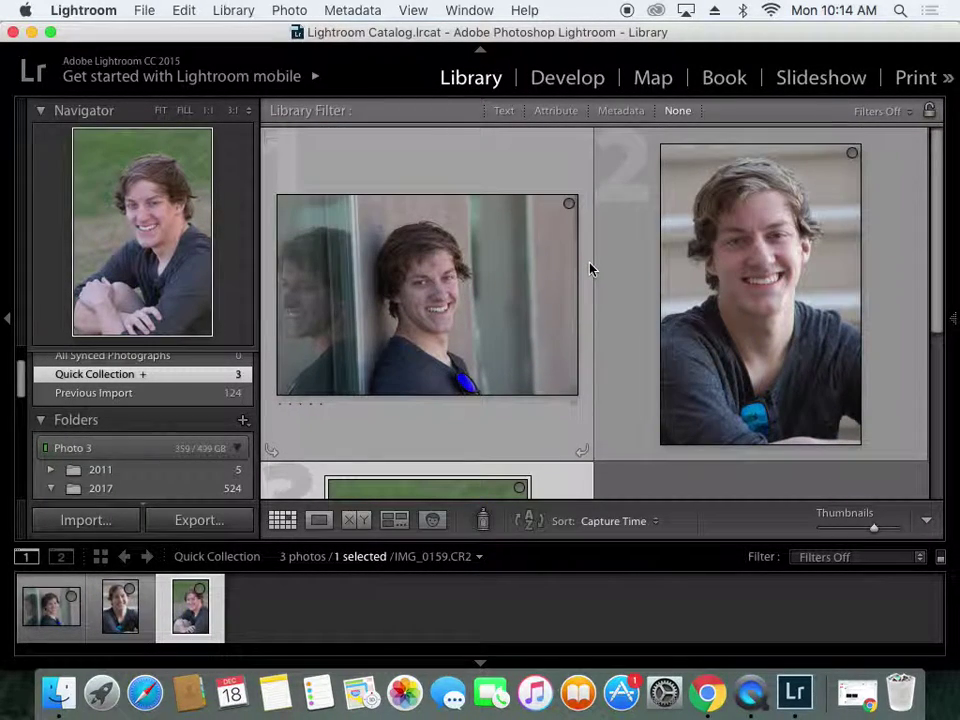
pyautogui.scroll(-3, 590, 268)
pyautogui.scroll(3, 590, 268)
pyautogui.scroll(3, 590, 268)
pyautogui.scroll(-3, 590, 268)
pyautogui.scroll(1, 590, 268)
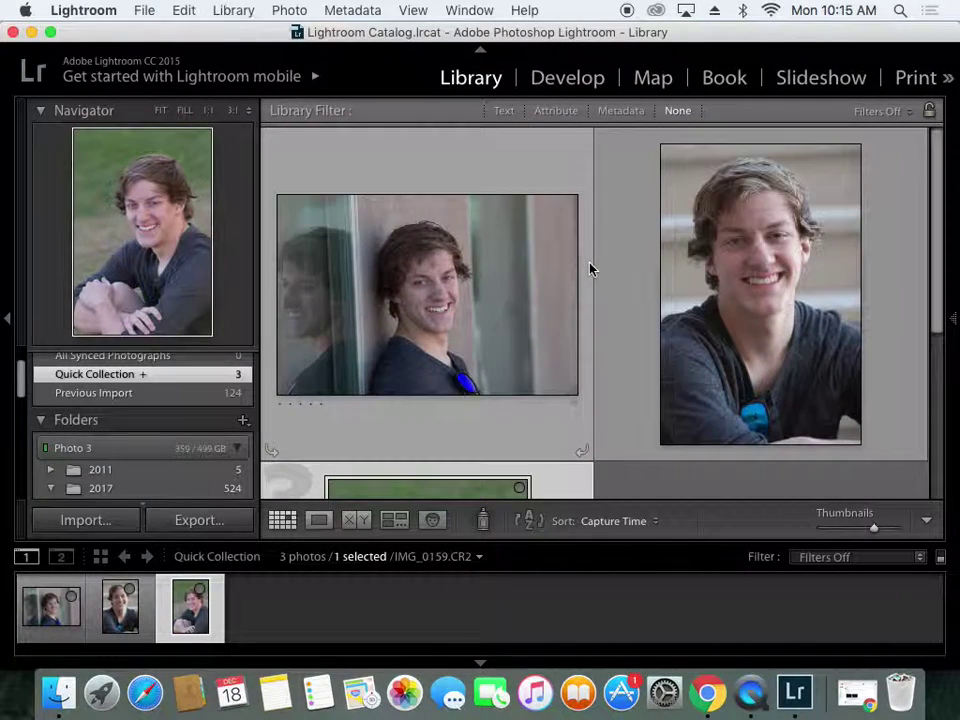
# In Develop, go back to IMG_0126, select all three photos and apply Auto tone (Exposure +1.10, Contrast +17).
pyautogui.click(567, 77)
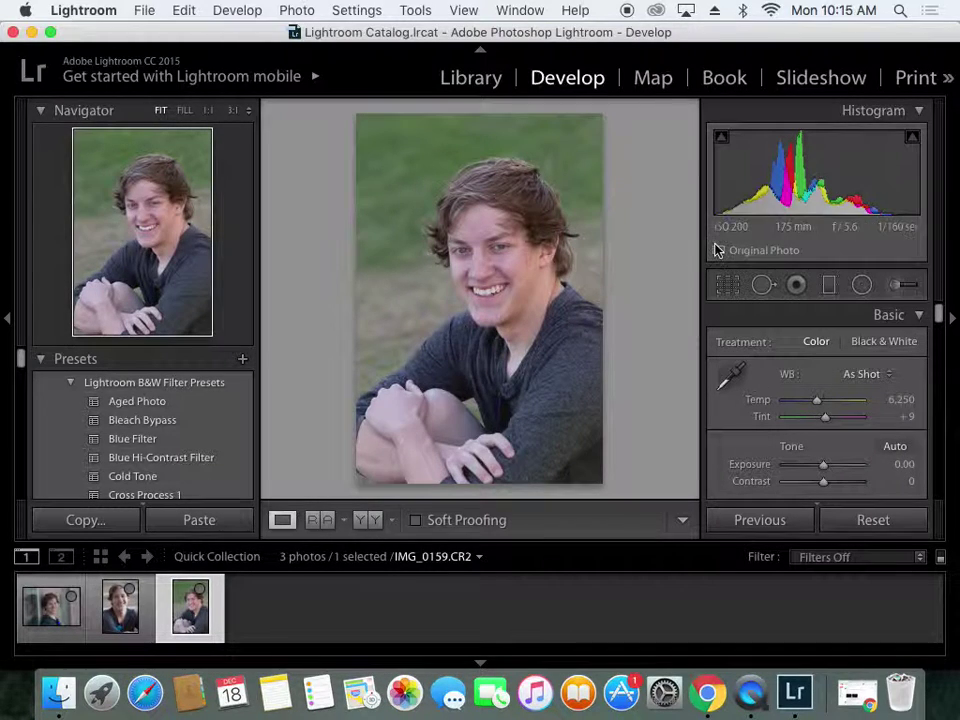
pyautogui.press('Left')
pyautogui.press('Left')
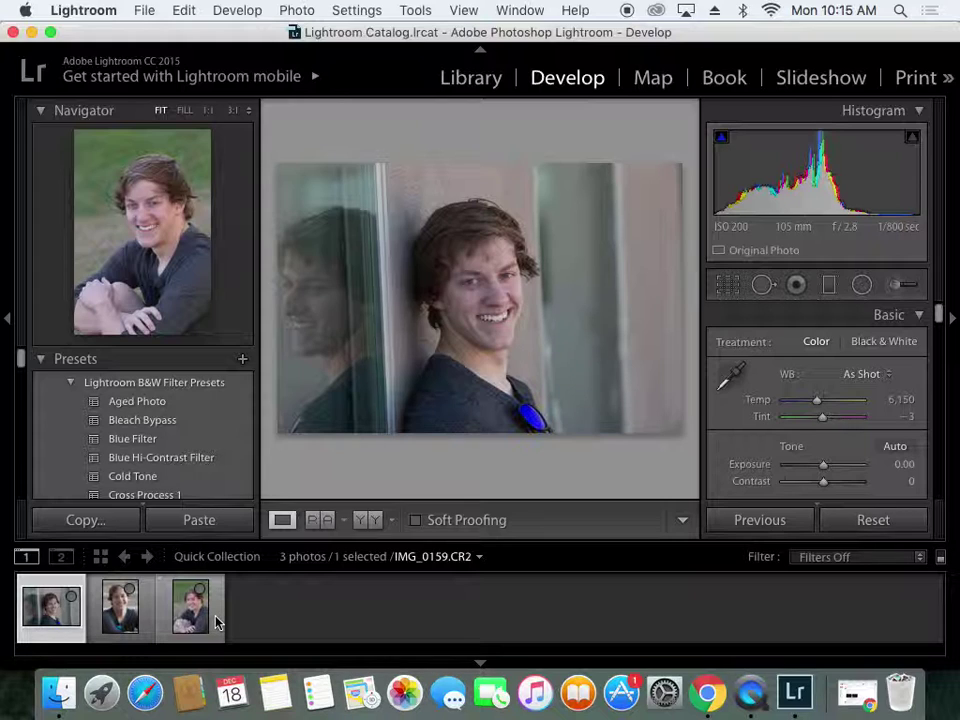
pyautogui.keyDown('shift'); pyautogui.click(216, 622); pyautogui.keyUp('shift')
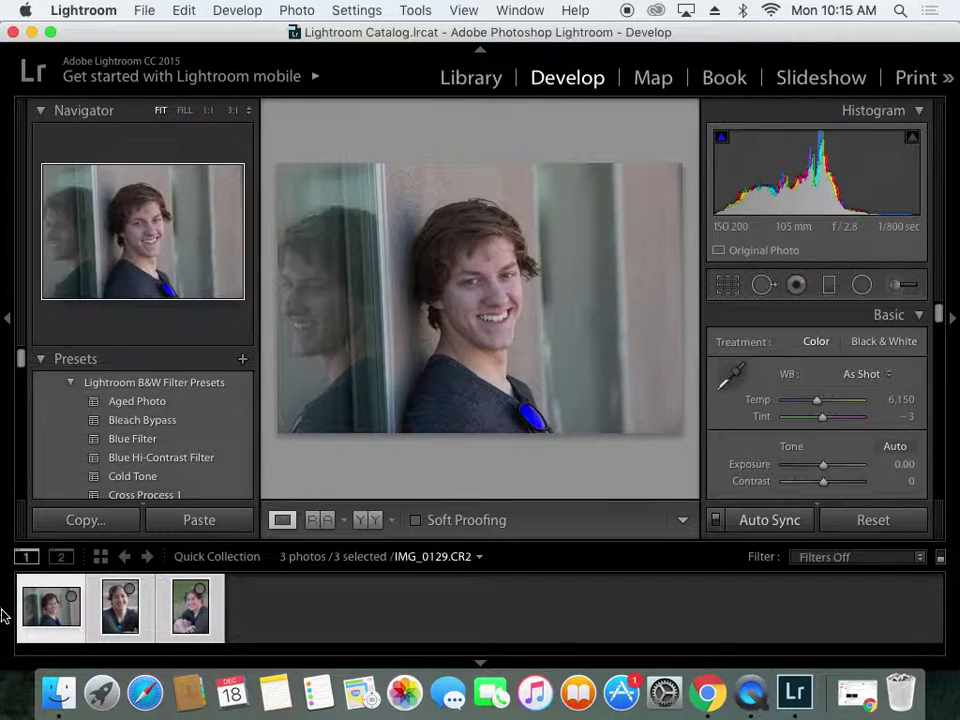
pyautogui.click(900, 450)
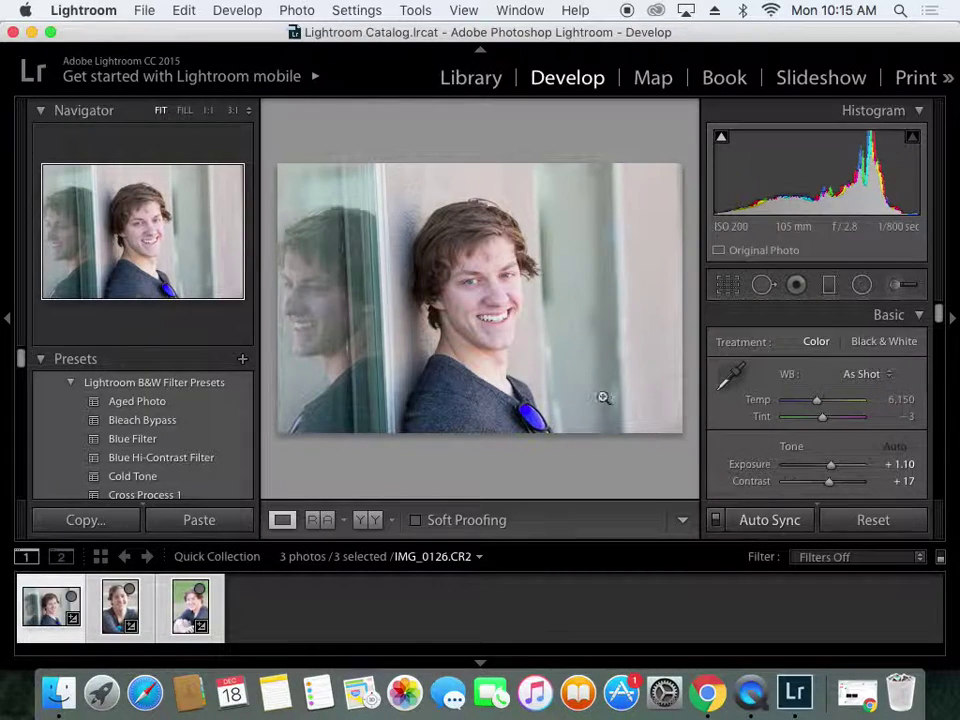
# Scroll the Develop right panel and collapse, then re-expand, the Tone Curve section.
pyautogui.scroll(-2, 795, 498)
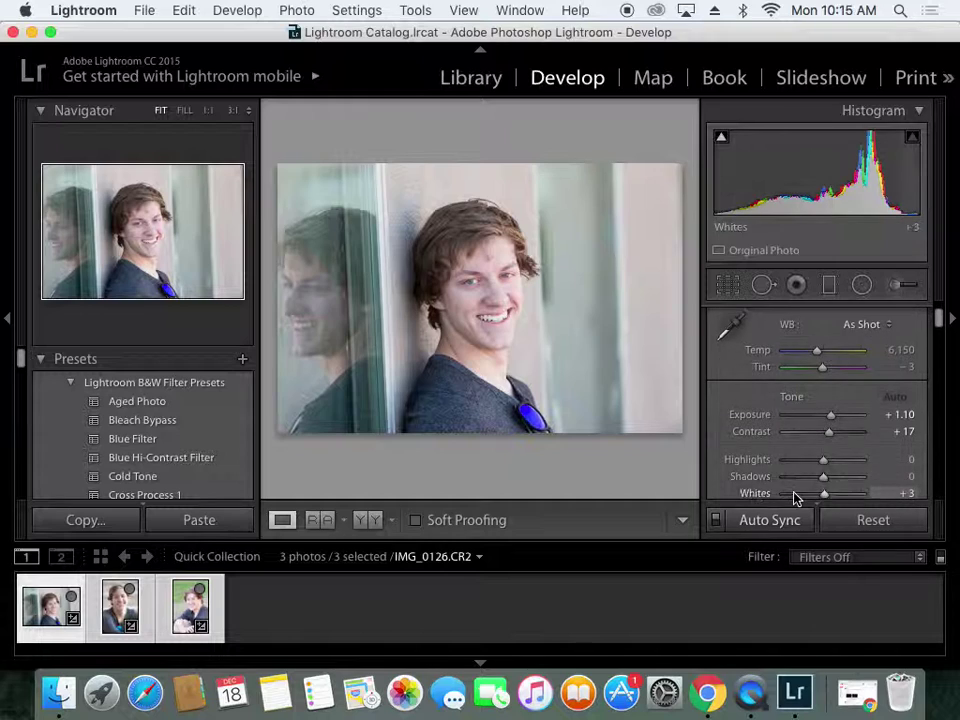
pyautogui.scroll(-10, 795, 498)
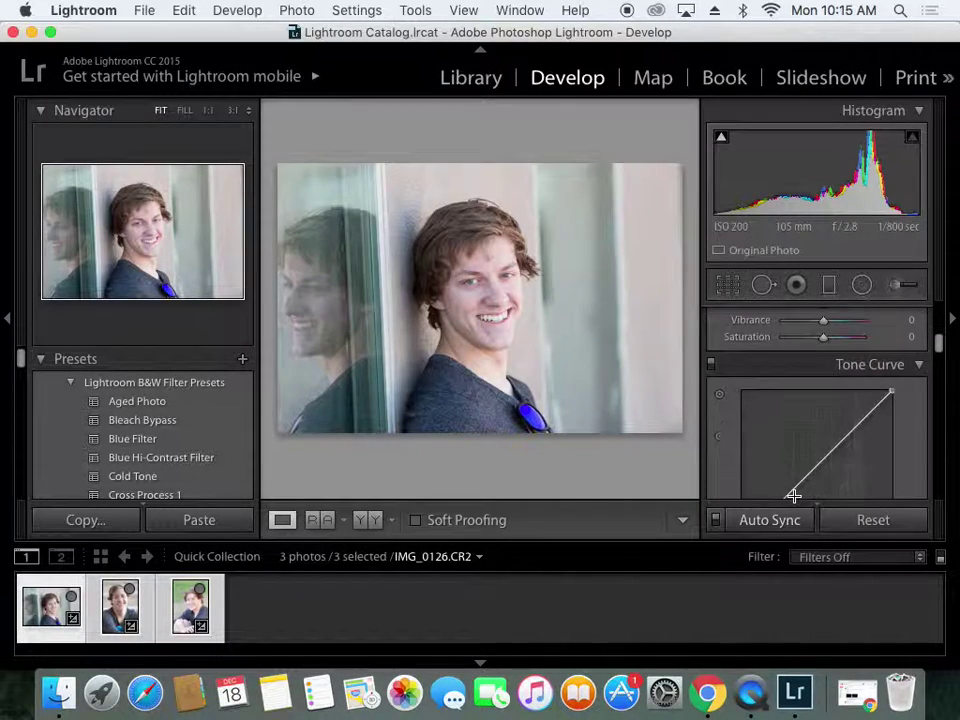
pyautogui.scroll(-1, 797, 494)
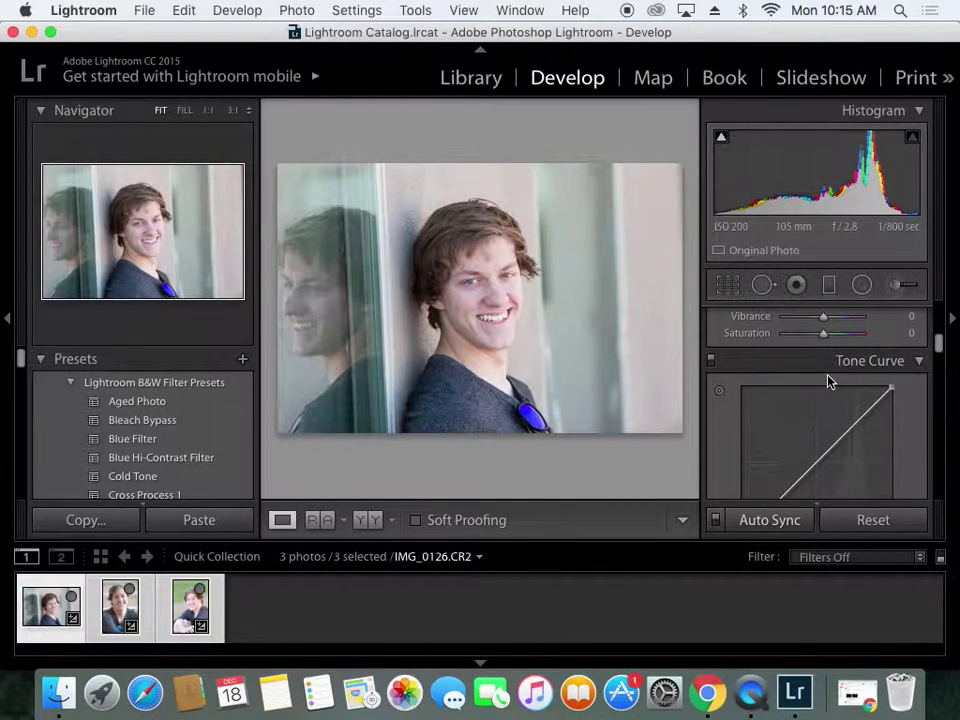
pyautogui.scroll(-5, 828, 380)
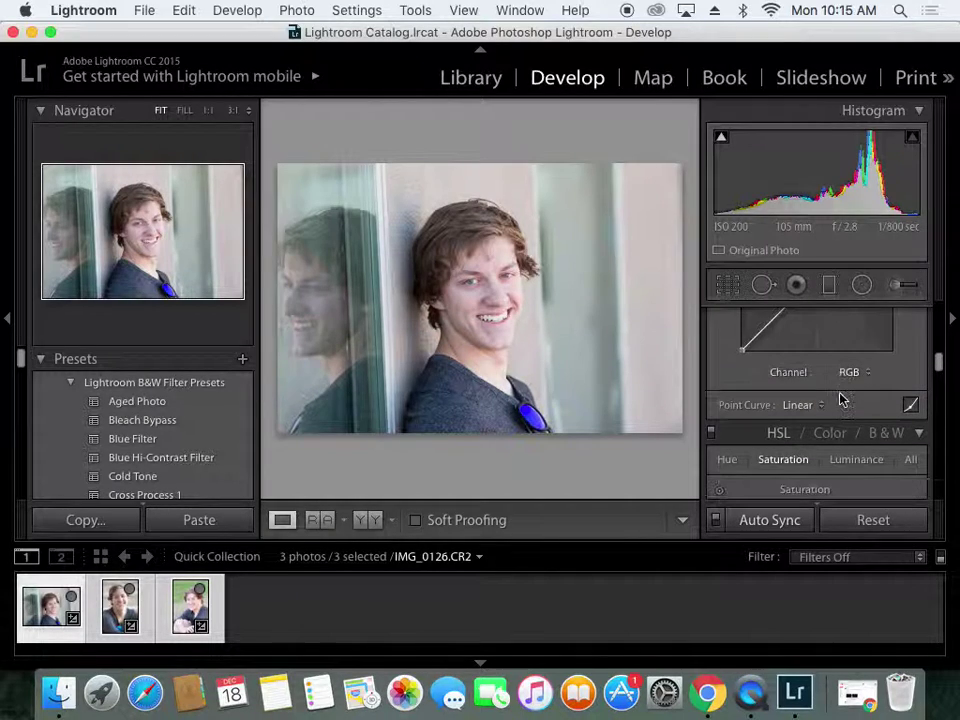
pyautogui.scroll(-4, 840, 399)
pyautogui.scroll(2, 840, 399)
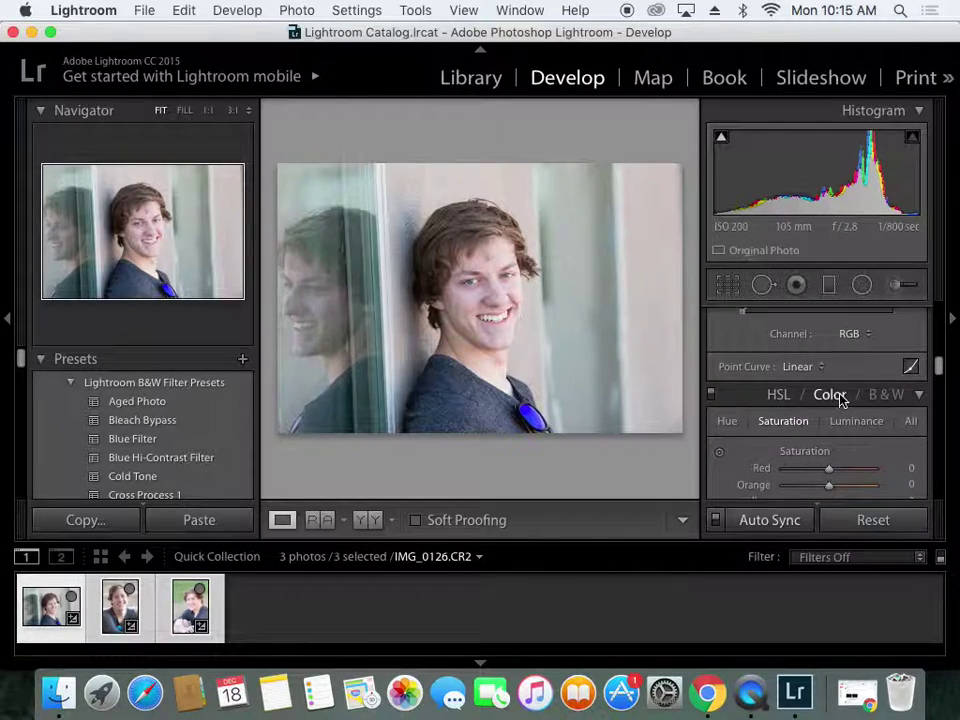
pyautogui.scroll(2, 840, 399)
pyautogui.scroll(4, 855, 442)
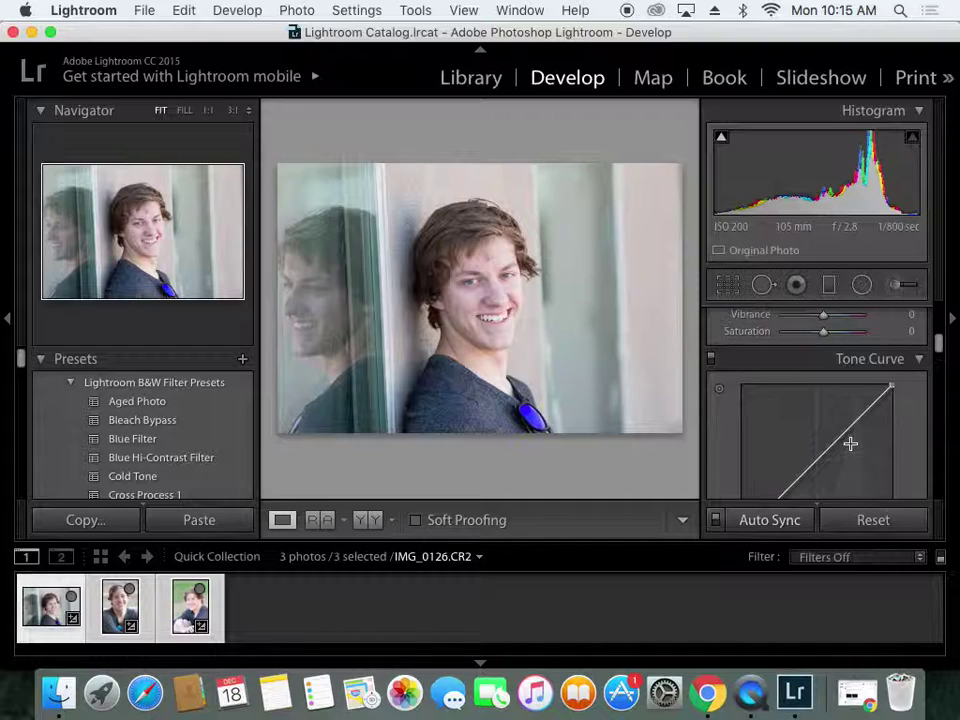
pyautogui.scroll(-3, 851, 444)
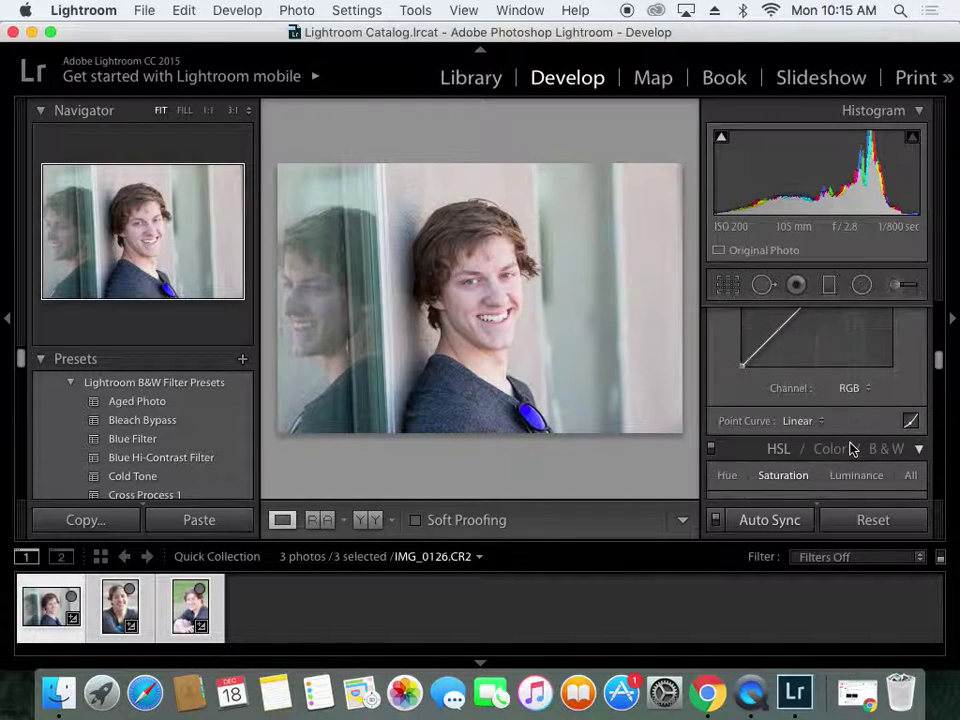
pyautogui.scroll(-10, 850, 449)
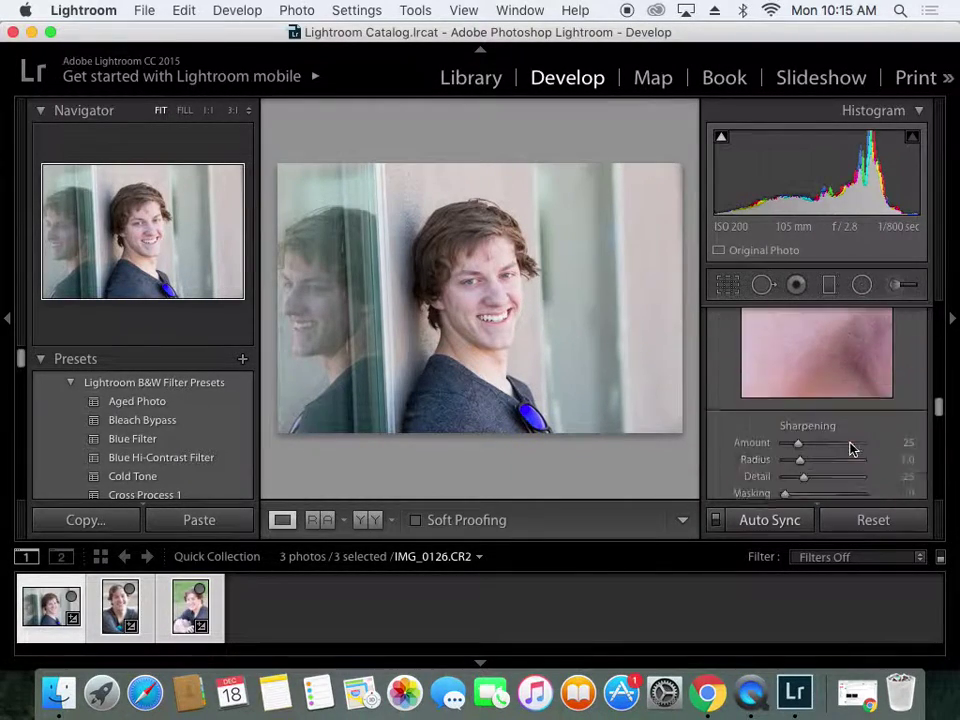
pyautogui.scroll(10, 850, 449)
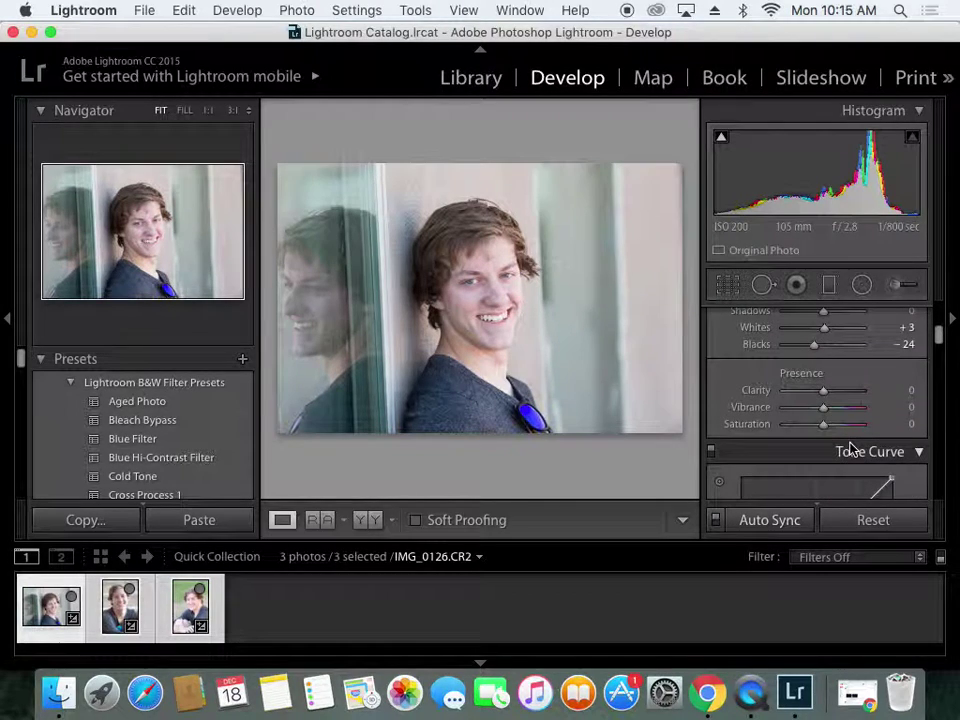
pyautogui.scroll(-3, 850, 449)
pyautogui.click(926, 336)
pyautogui.click(924, 337)
# Expand the Split Toning section to show its Highlights and Shadows hue and saturation sliders.
pyautogui.scroll(-2, 877, 402)
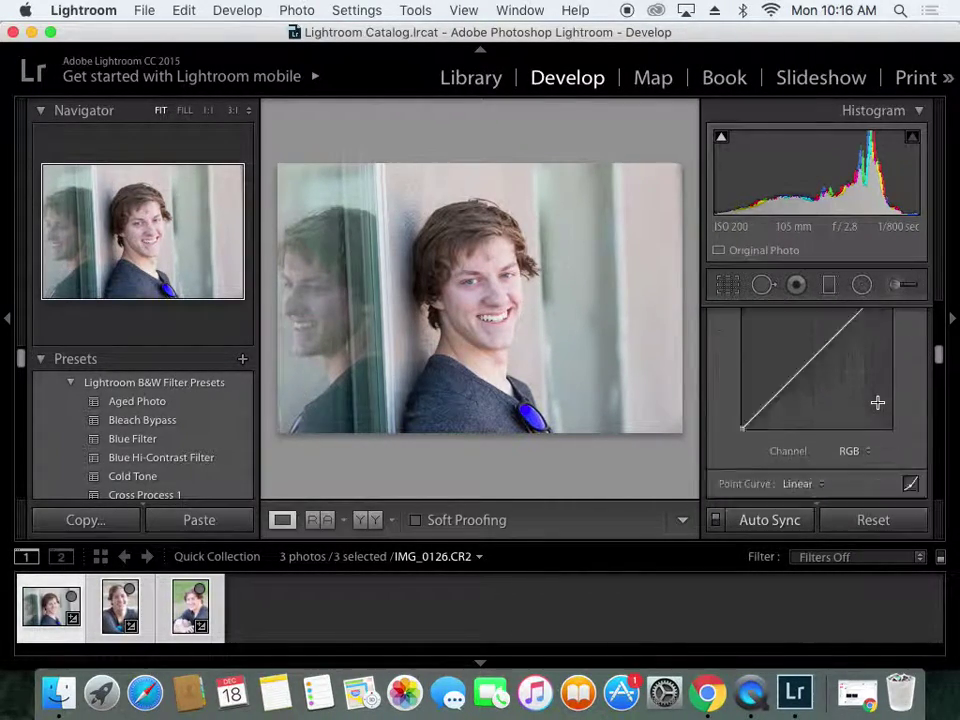
pyautogui.scroll(-2, 859, 465)
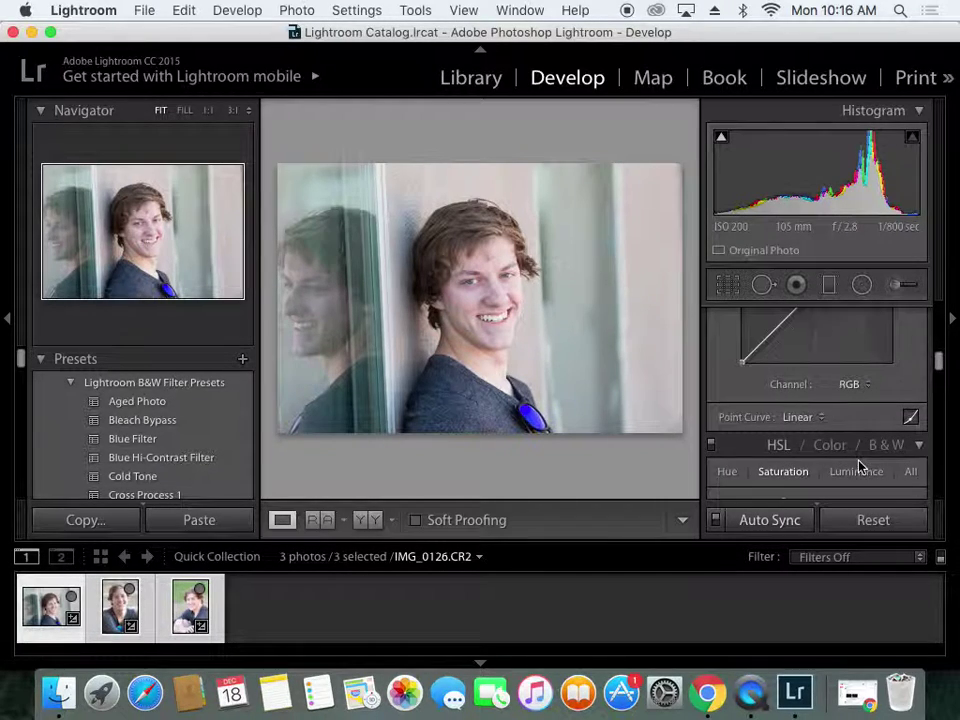
pyautogui.scroll(5, 870, 456)
pyautogui.scroll(5, 864, 459)
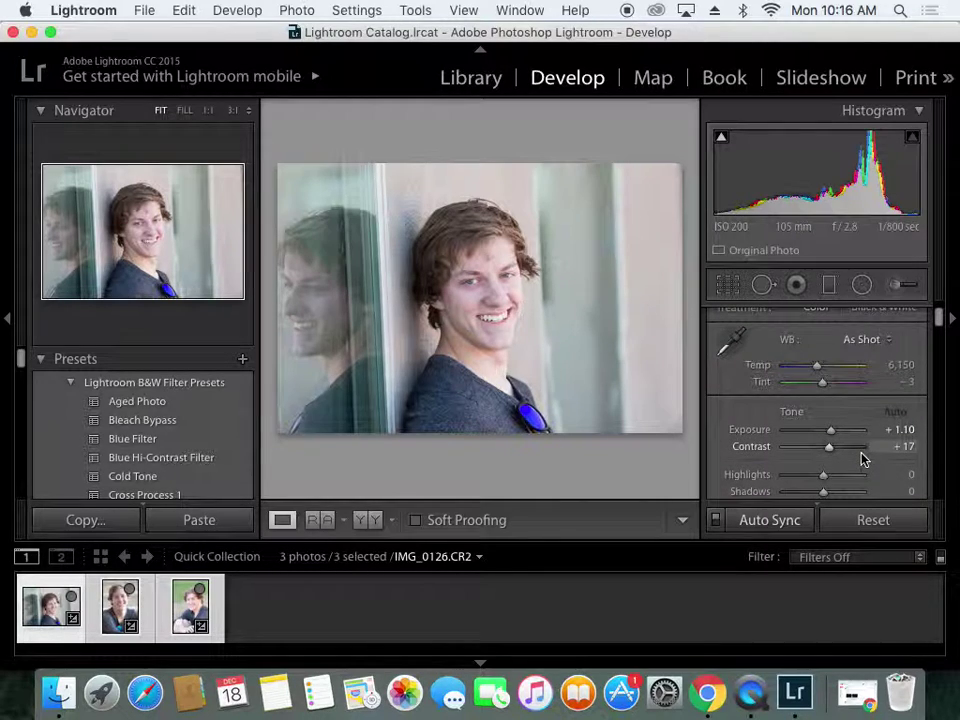
pyautogui.scroll(-15, 862, 457)
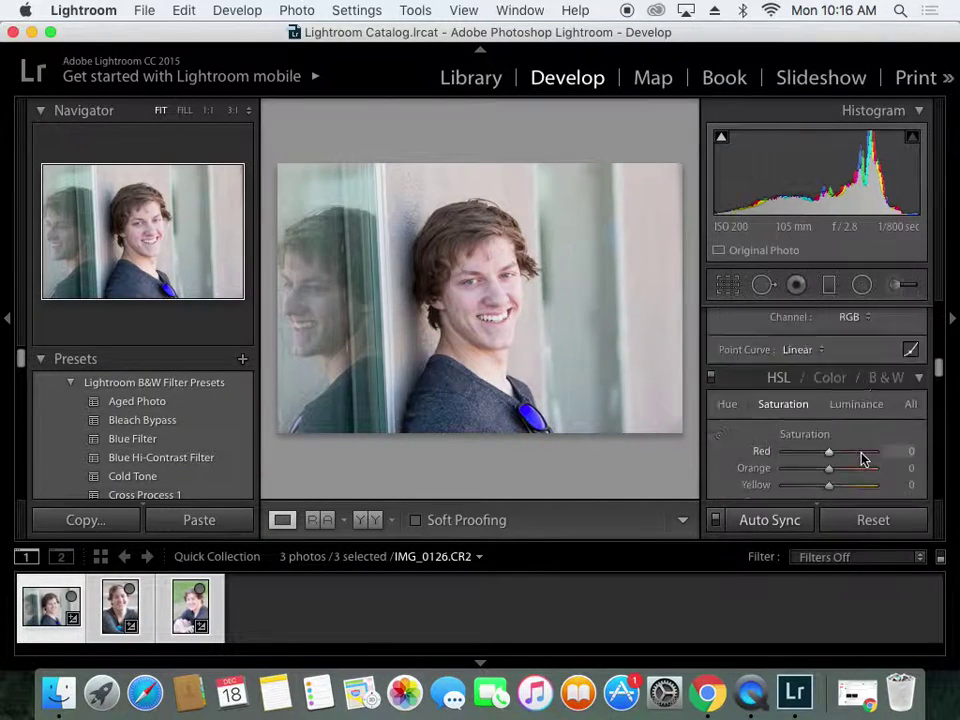
pyautogui.scroll(-8, 862, 456)
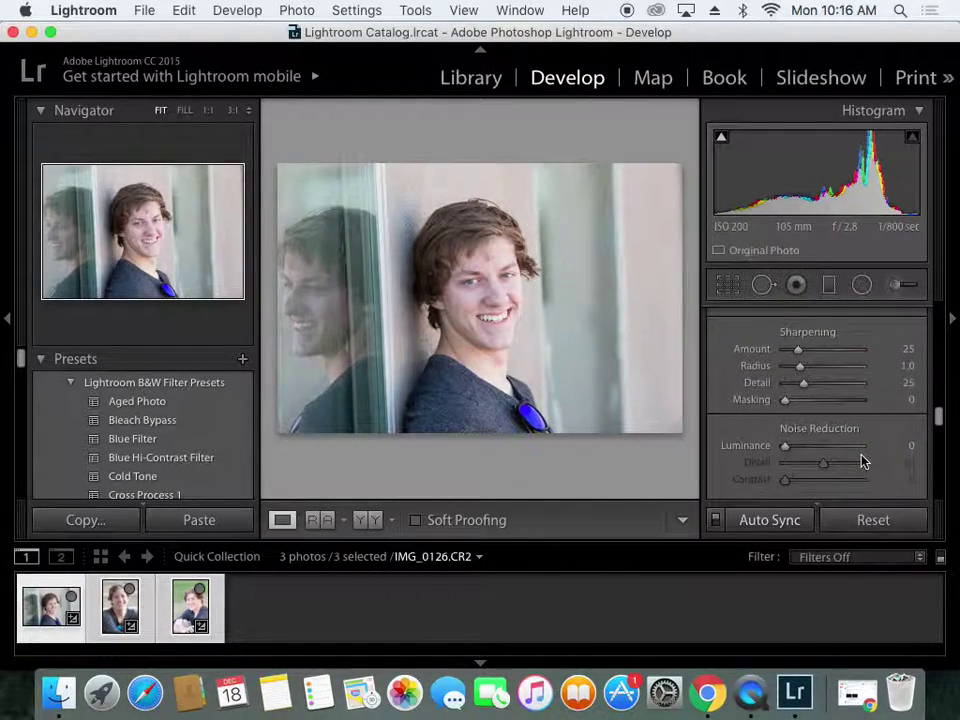
pyautogui.scroll(-12, 864, 459)
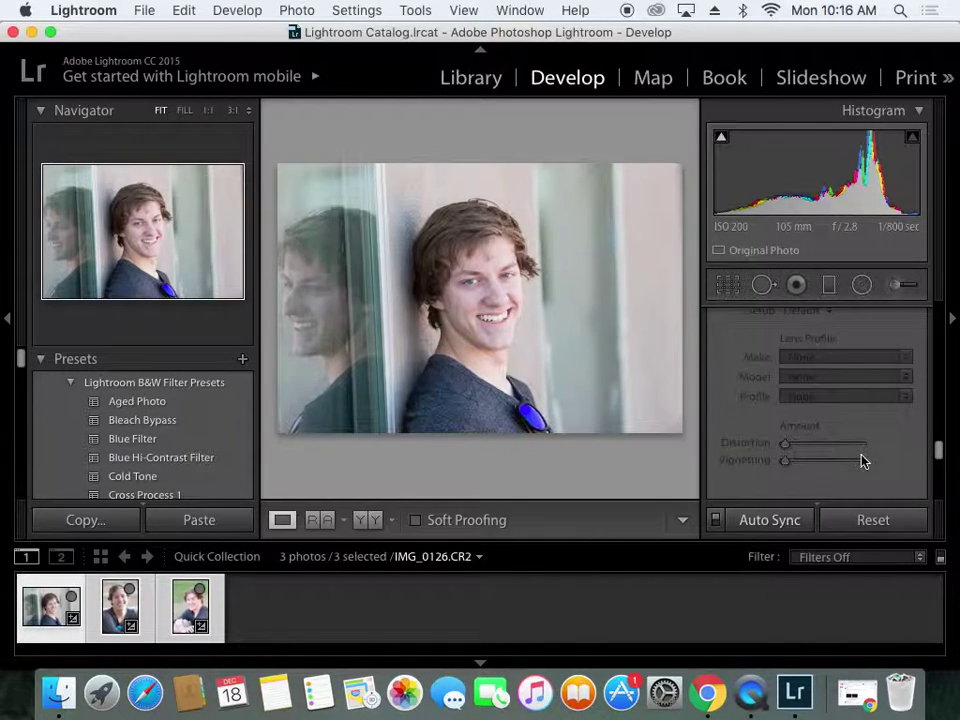
pyautogui.scroll(-3, 862, 460)
pyautogui.scroll(12, 863, 463)
pyautogui.scroll(6, 862, 463)
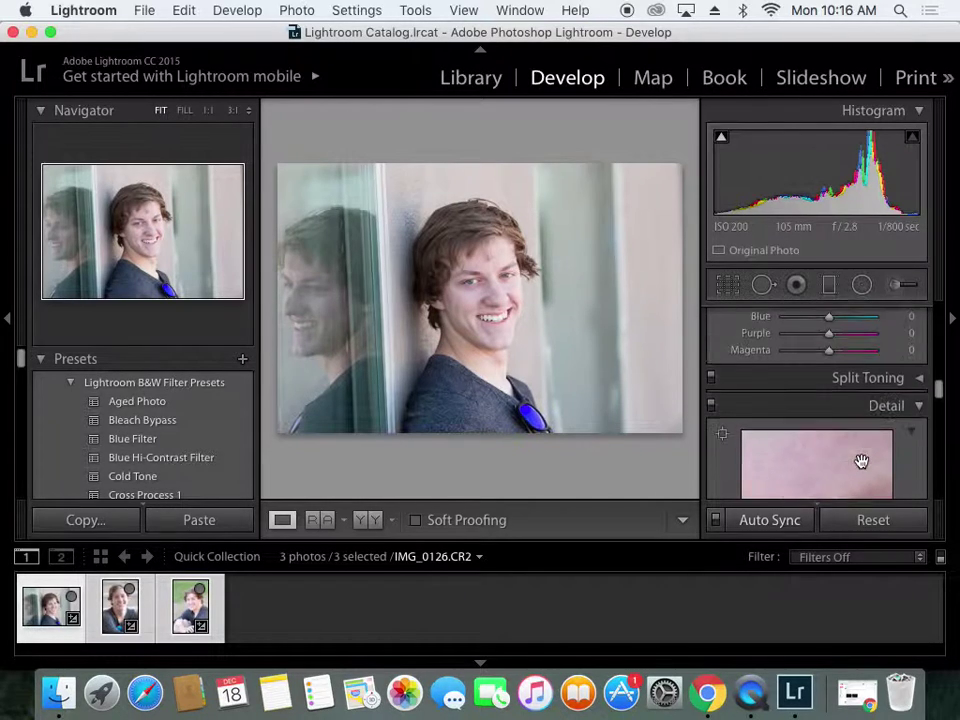
pyautogui.click(920, 380)
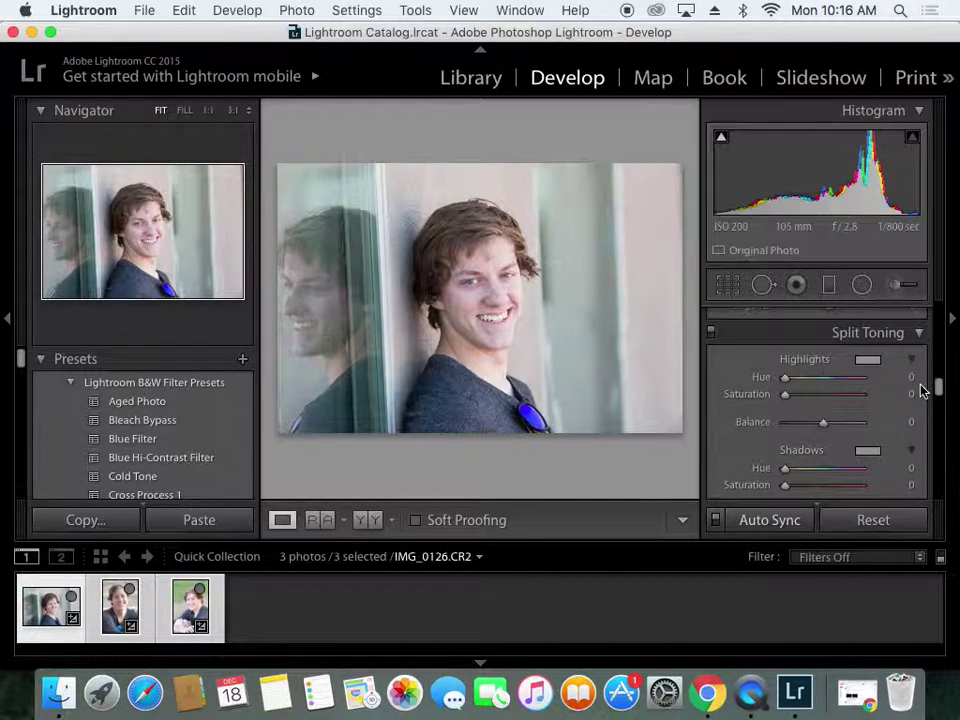
pyautogui.scroll(5, 920, 352)
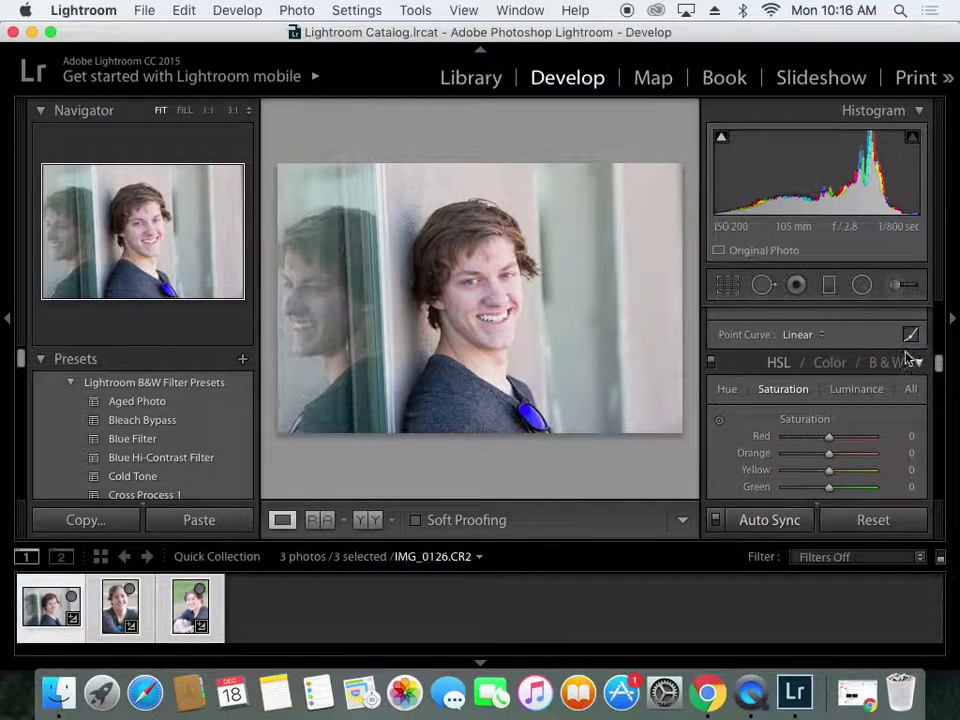
# Convert the portrait to black and white (Red −8, Orange −18, Yellow −22).
pyautogui.click(830, 363)
pyautogui.click(887, 363)
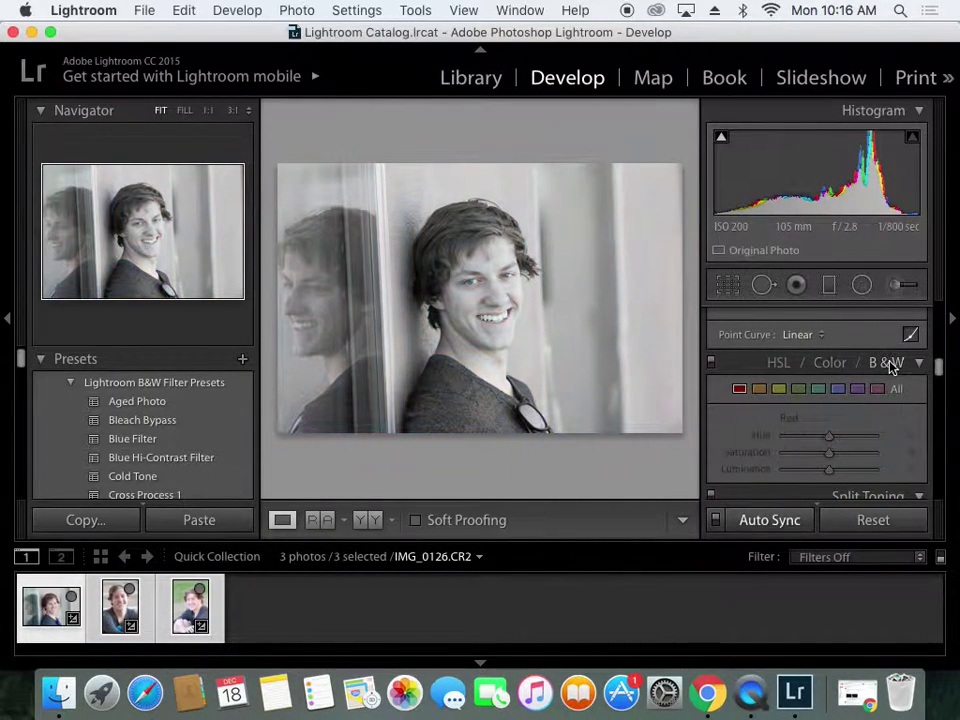
pyautogui.scroll(2, 885, 372)
pyautogui.scroll(3, 885, 372)
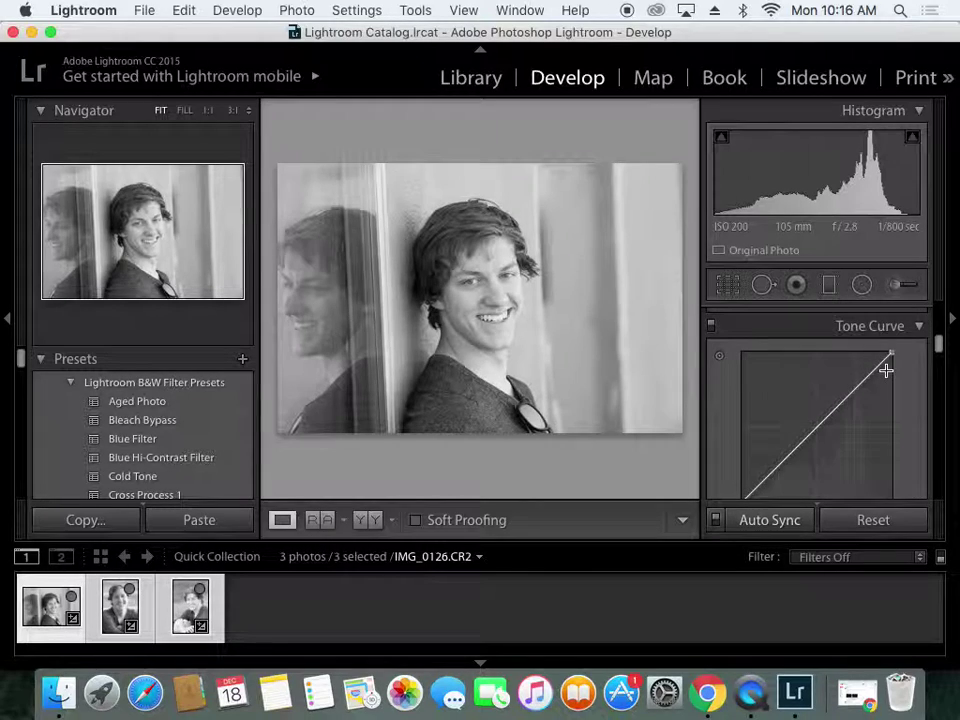
# Collapse and re-expand the Tone Curve section to reach the B&W mix sliders.
pyautogui.click(918, 330)
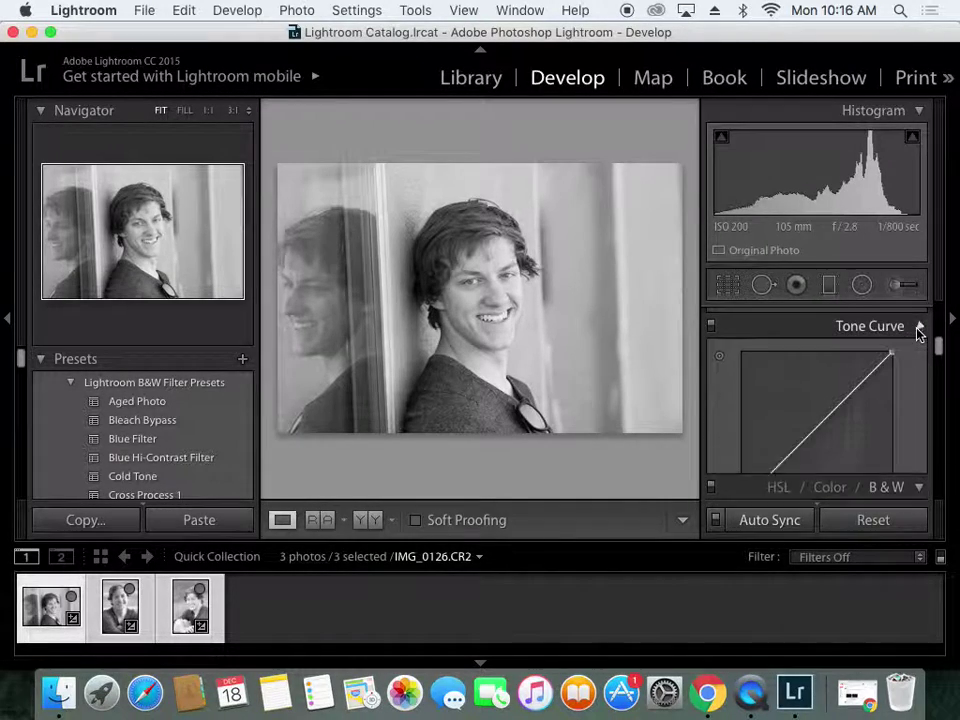
pyautogui.click(918, 330)
pyautogui.click(712, 320)
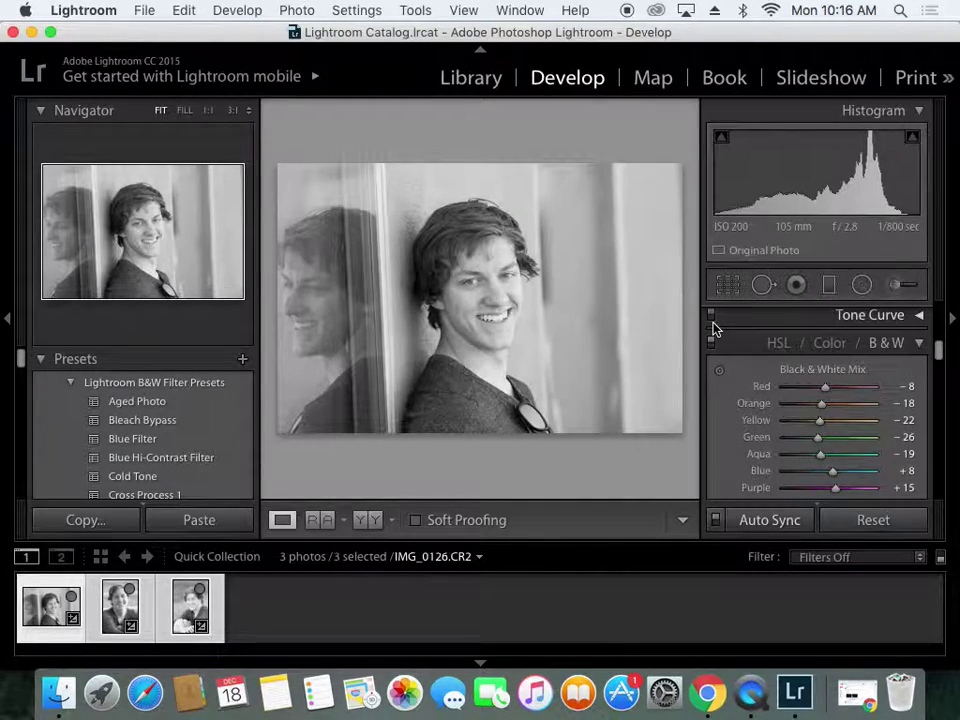
pyautogui.click(918, 315)
pyautogui.scroll(-3, 818, 404)
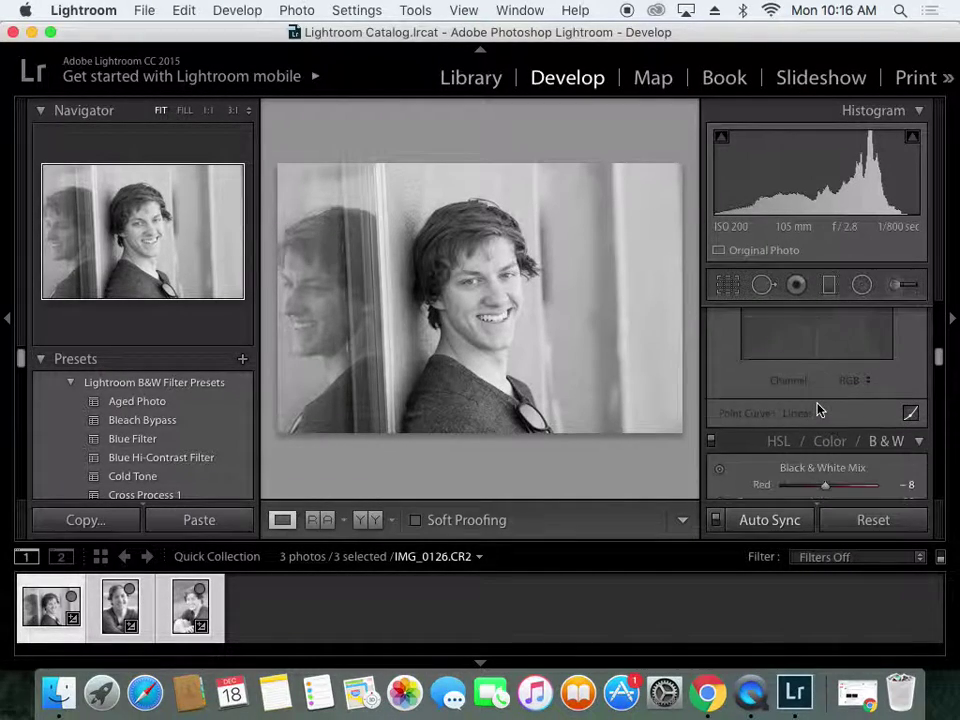
pyautogui.scroll(5, 818, 404)
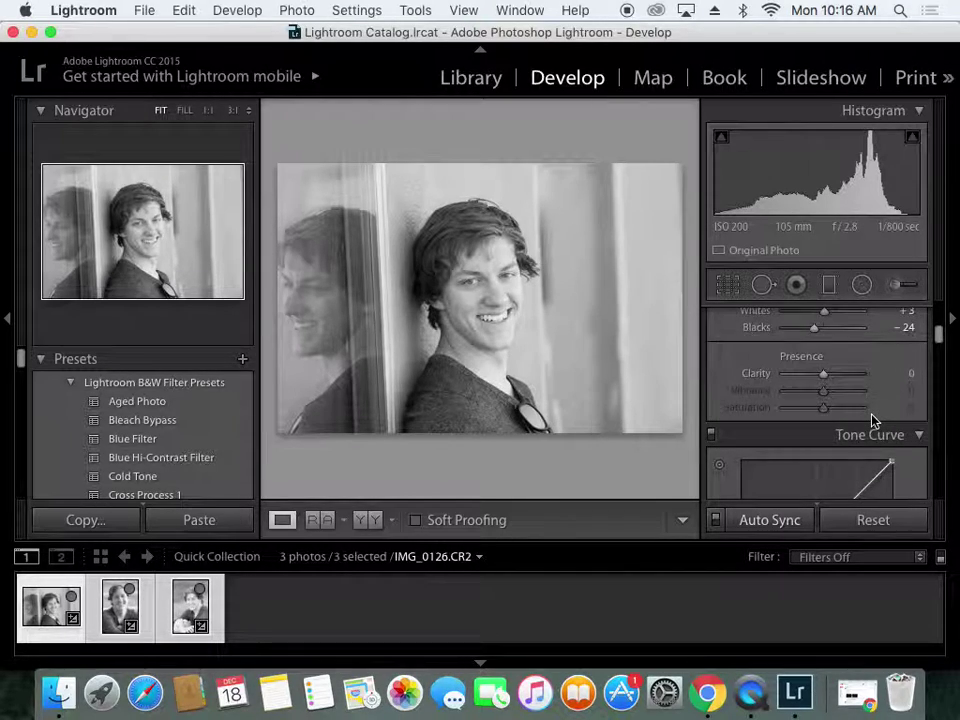
pyautogui.scroll(1, 873, 421)
pyautogui.scroll(-6, 873, 421)
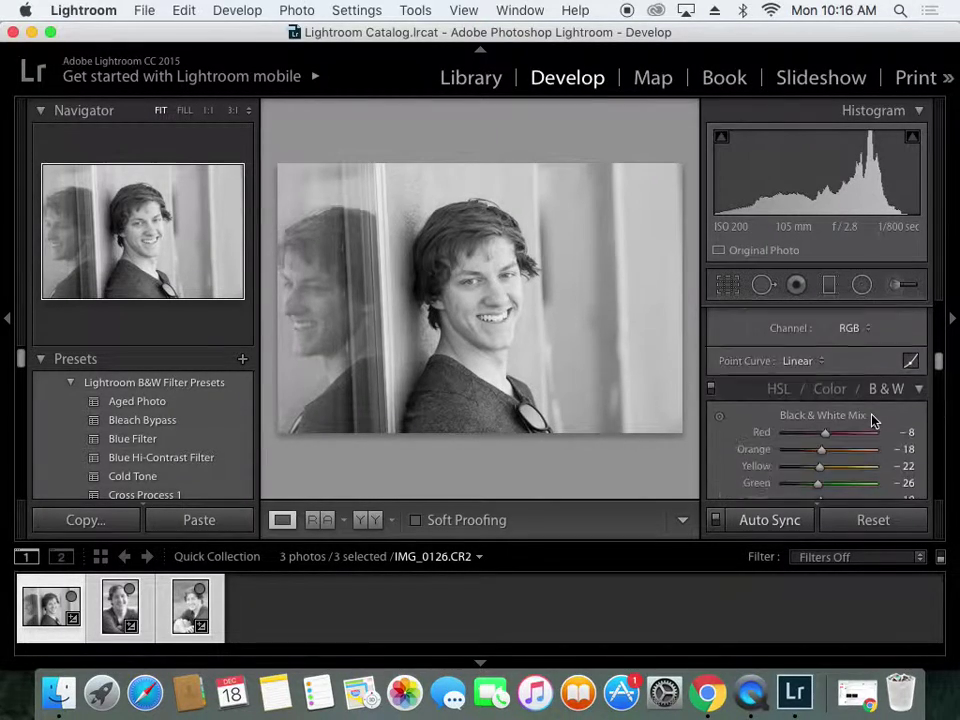
pyautogui.scroll(-1, 873, 421)
pyautogui.scroll(1, 868, 418)
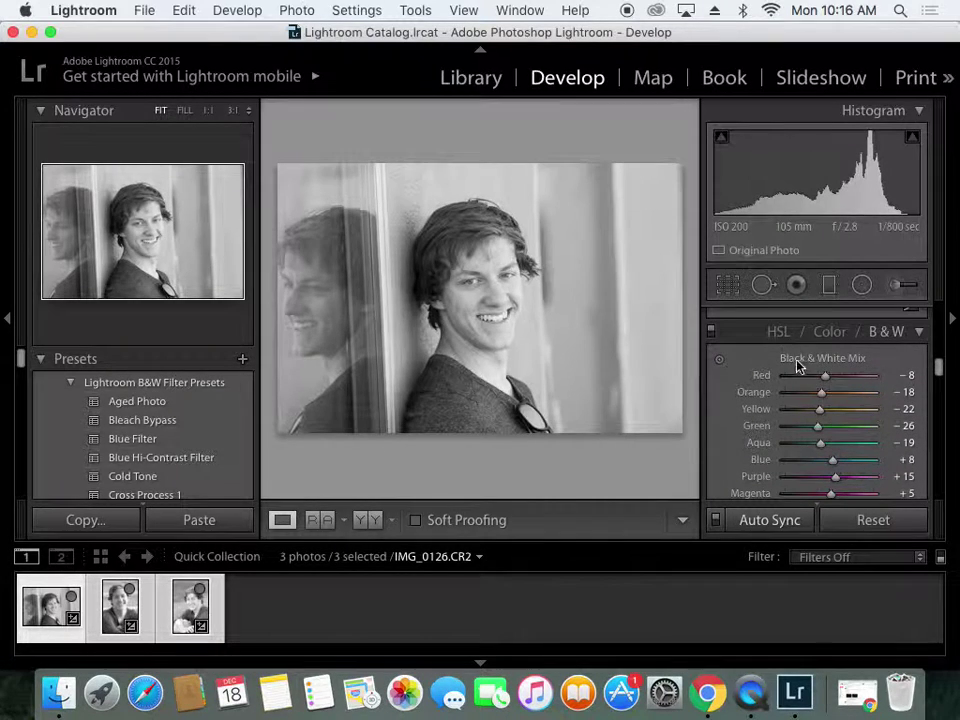
# Return the portrait to colour and set Highlights to +32 and Blacks to −48.
pyautogui.click(778, 331)
pyautogui.scroll(6, 845, 476)
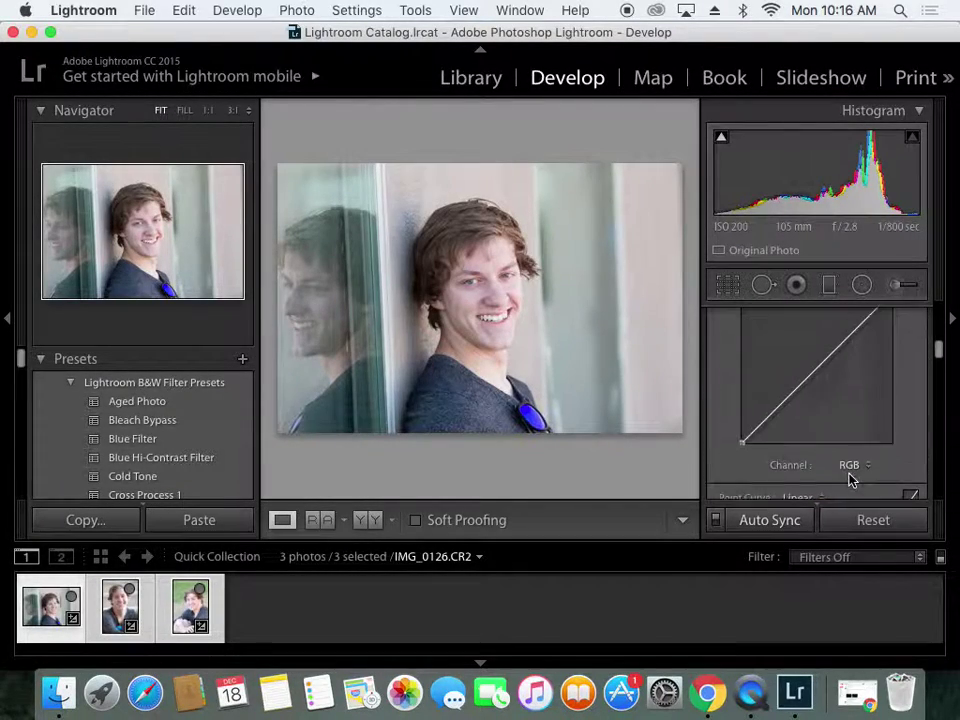
pyautogui.scroll(4, 850, 482)
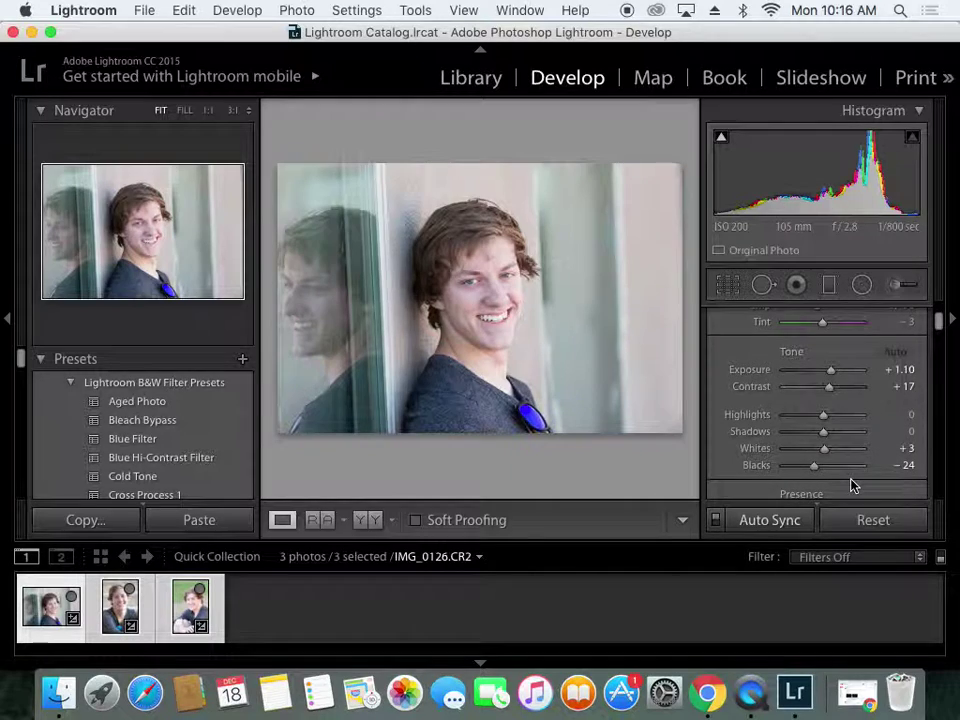
pyautogui.scroll(-1, 858, 430)
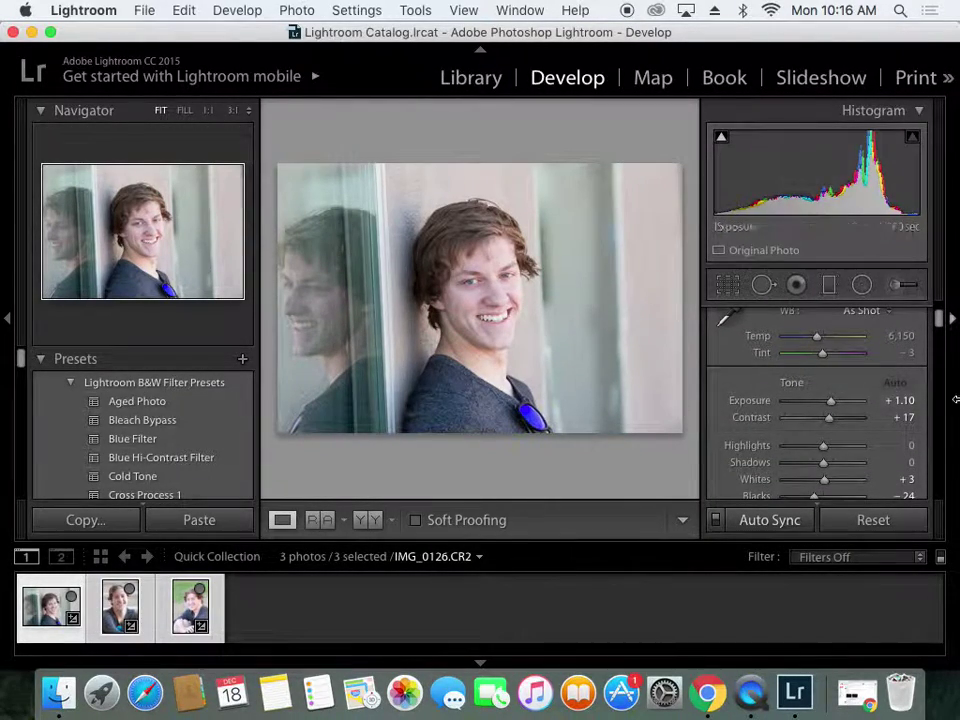
pyautogui.scroll(-1, 806, 458)
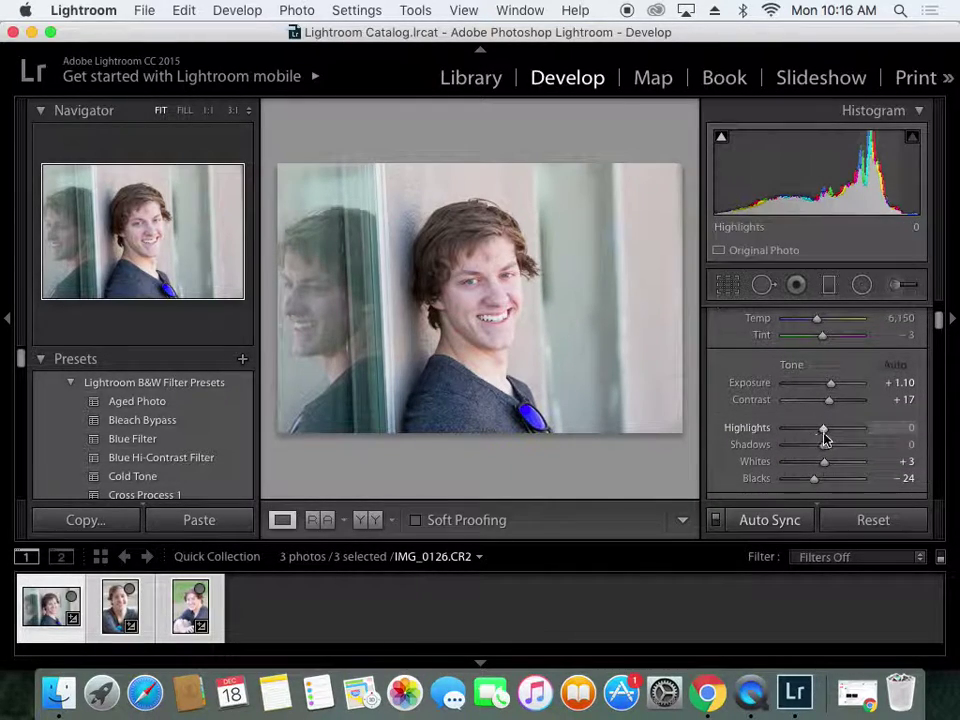
pyautogui.moveTo(825, 431); pyautogui.dragTo(836, 435)
pyautogui.moveTo(816, 483); pyautogui.dragTo(808, 486)
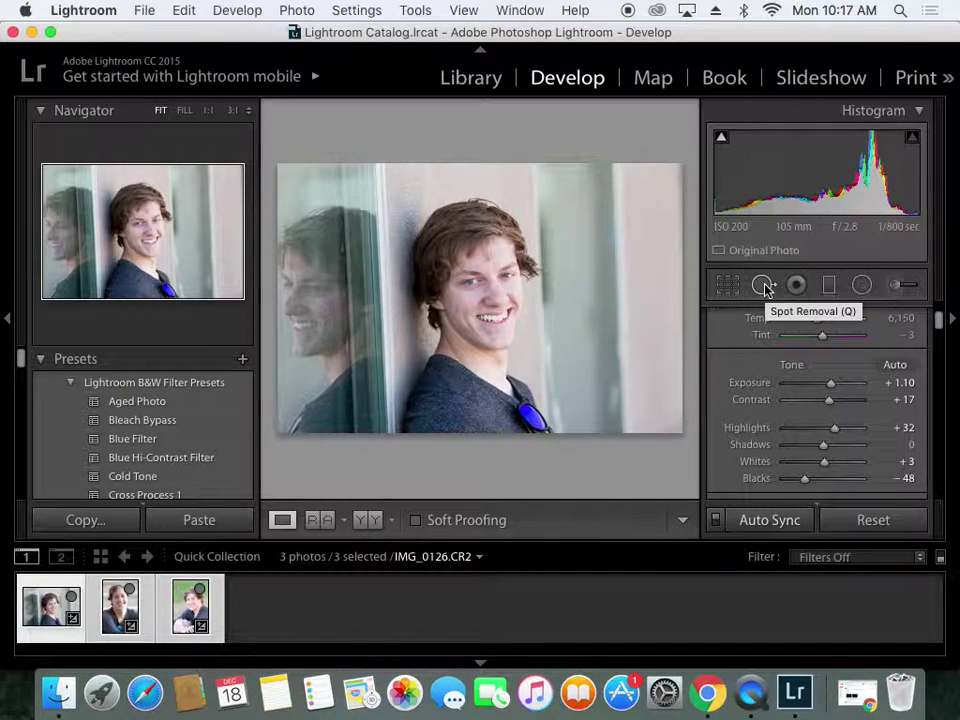
# Try Navigator zoom ratios 1:8, 1:16 and 8:1 on the portrait.
pyautogui.click(763, 286)
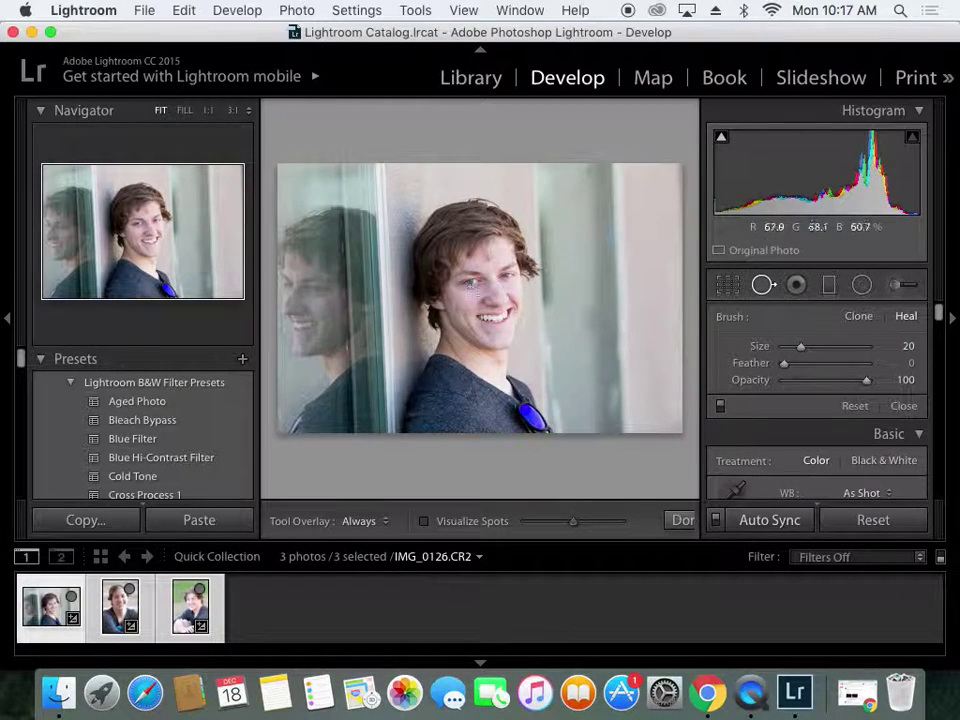
pyautogui.click(763, 286)
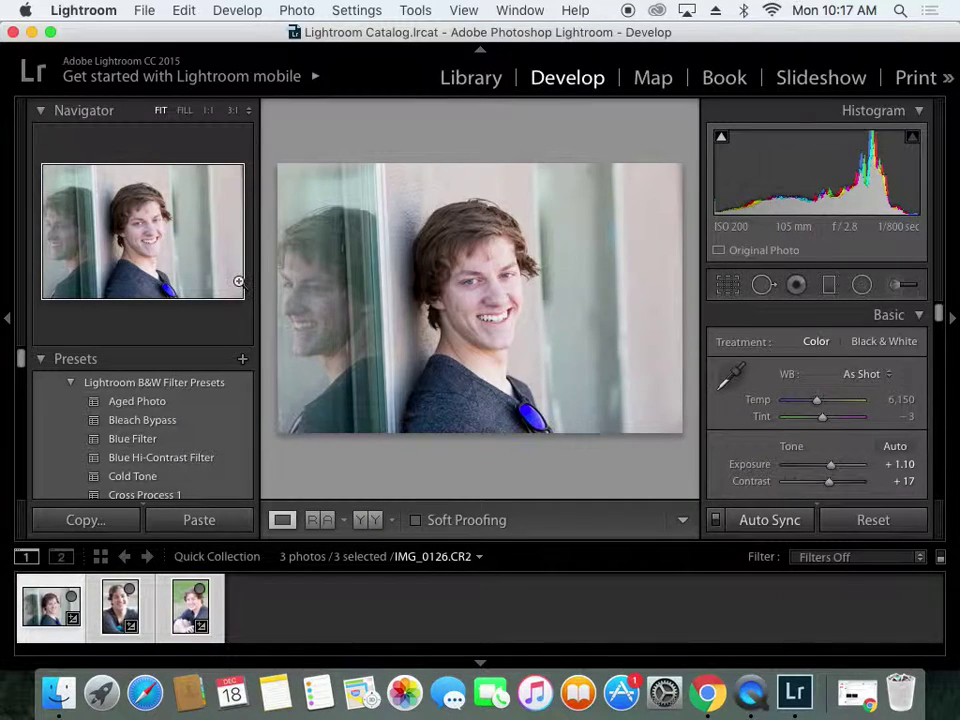
pyautogui.click(460, 290)
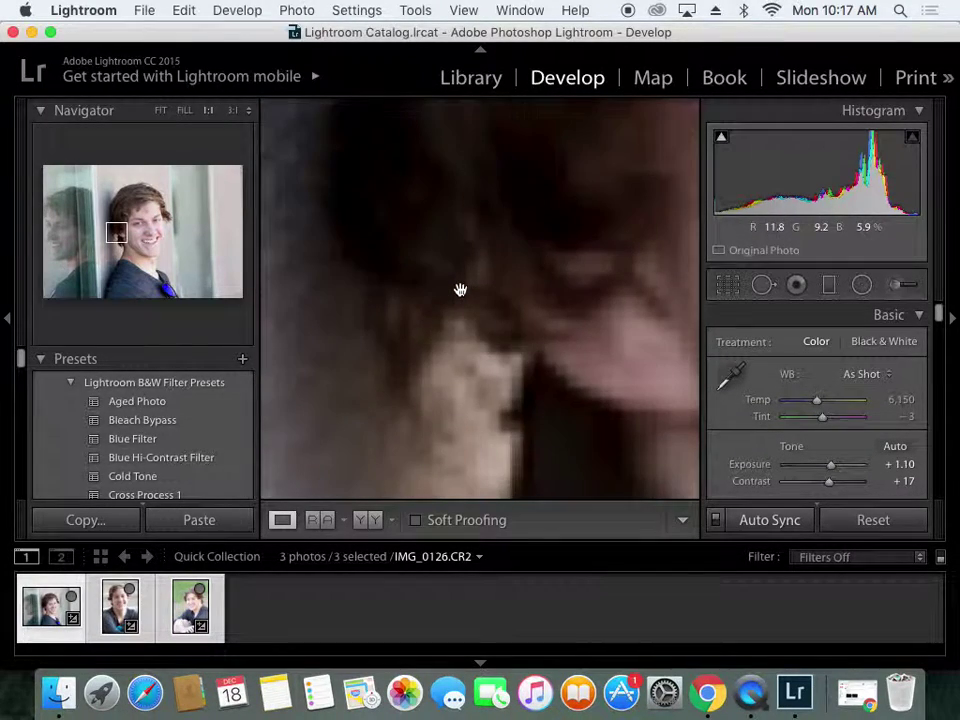
pyautogui.click(242, 111)
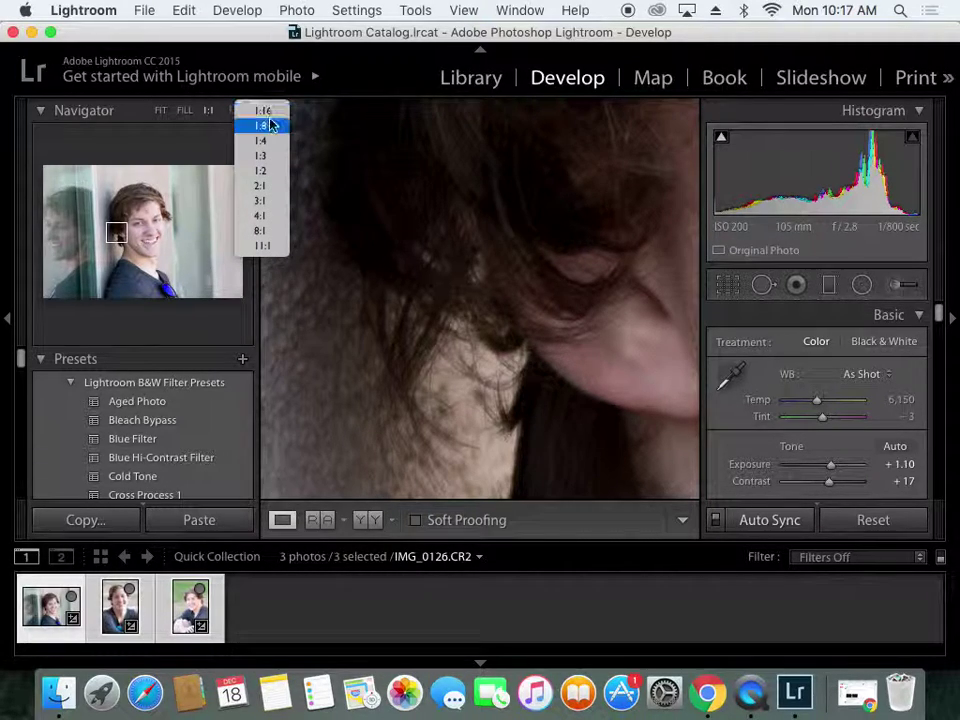
pyautogui.click(268, 125)
pyautogui.click(242, 111)
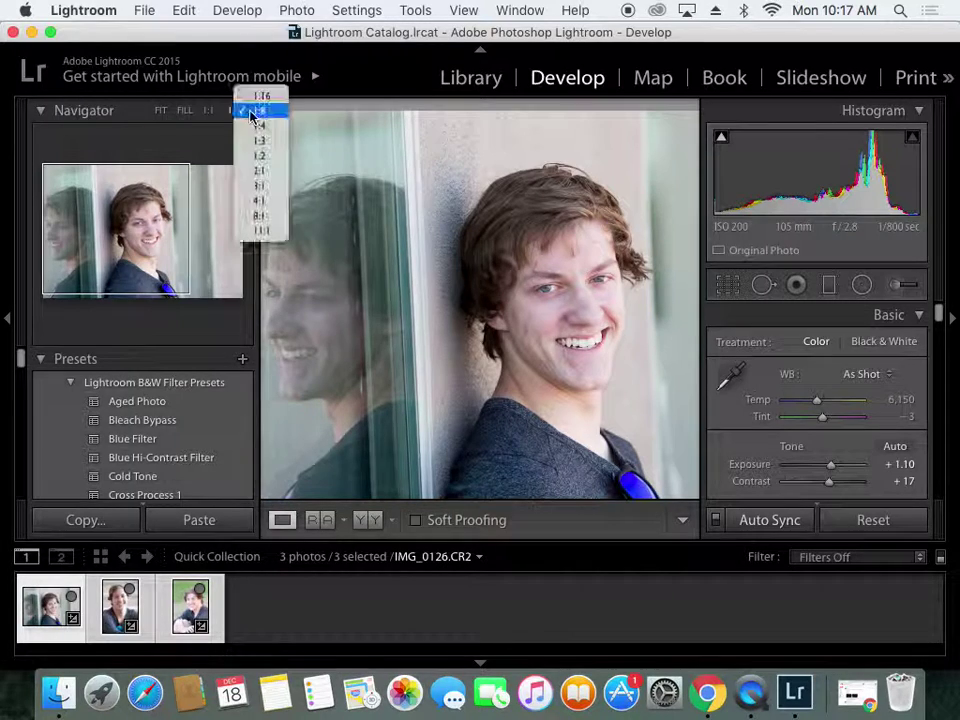
pyautogui.click(263, 97)
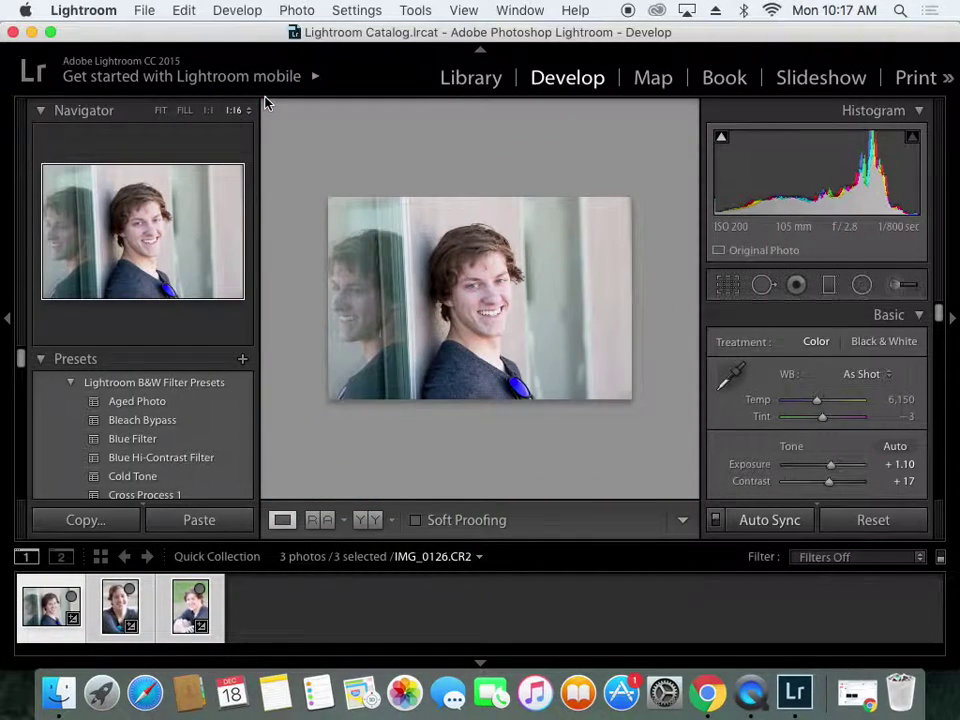
pyautogui.click(240, 114)
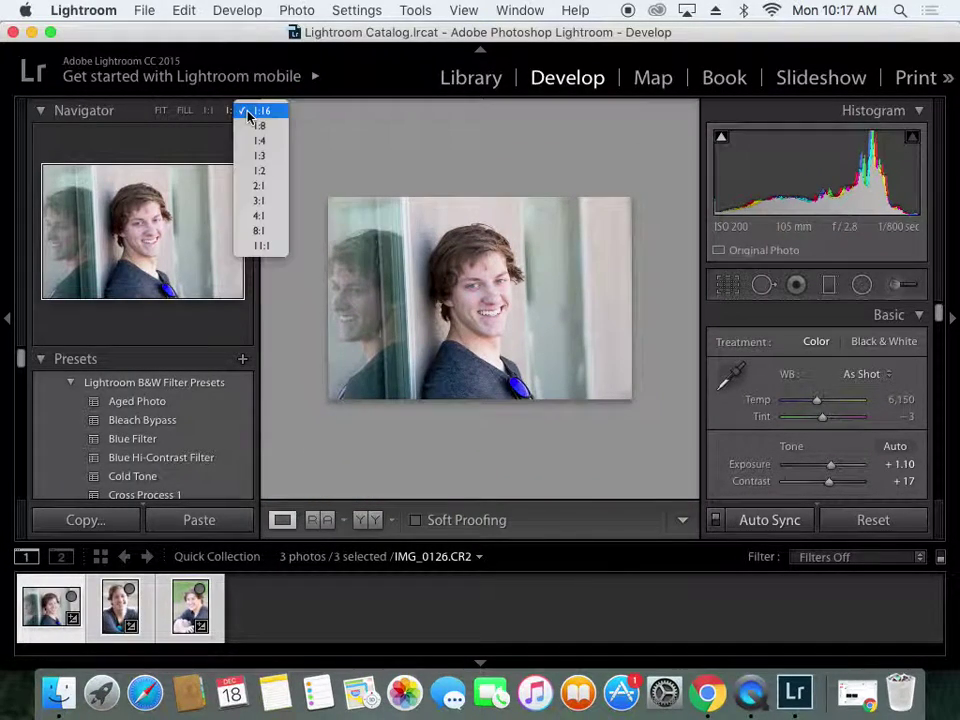
pyautogui.click(256, 234)
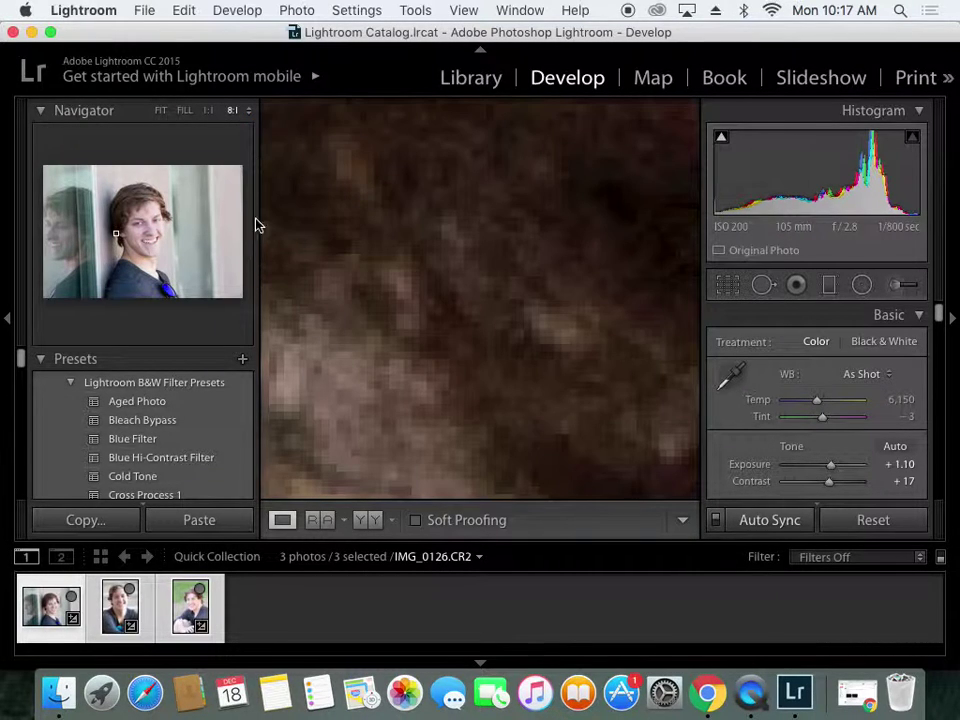
# Set the Navigator zoom to 1:2 and frame the view on the subject's face.
pyautogui.click(243, 110)
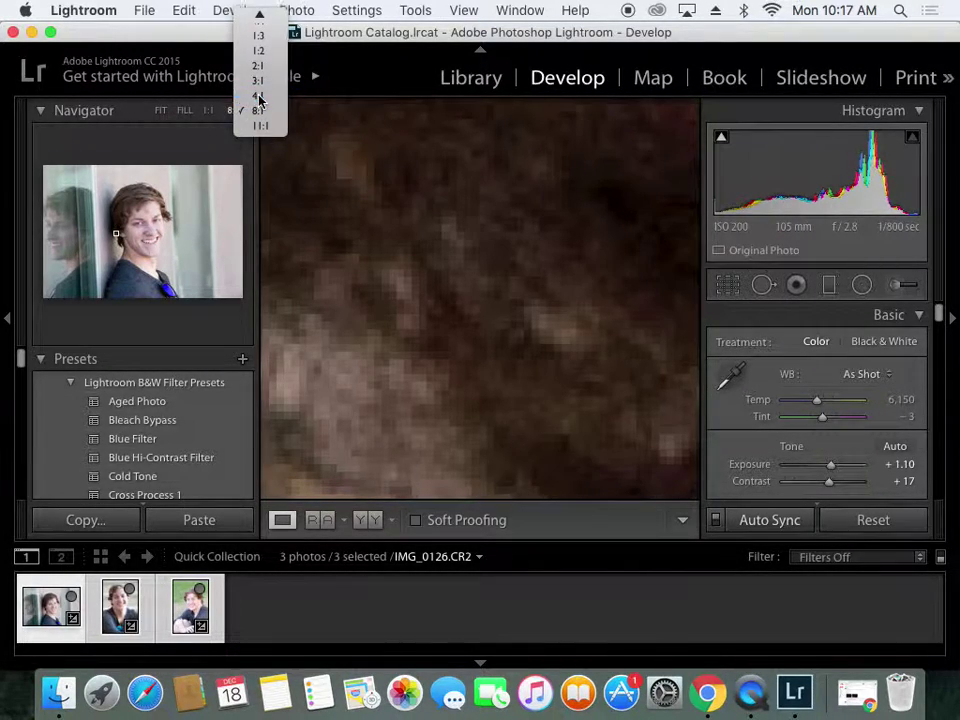
pyautogui.click(258, 100)
pyautogui.click(241, 110)
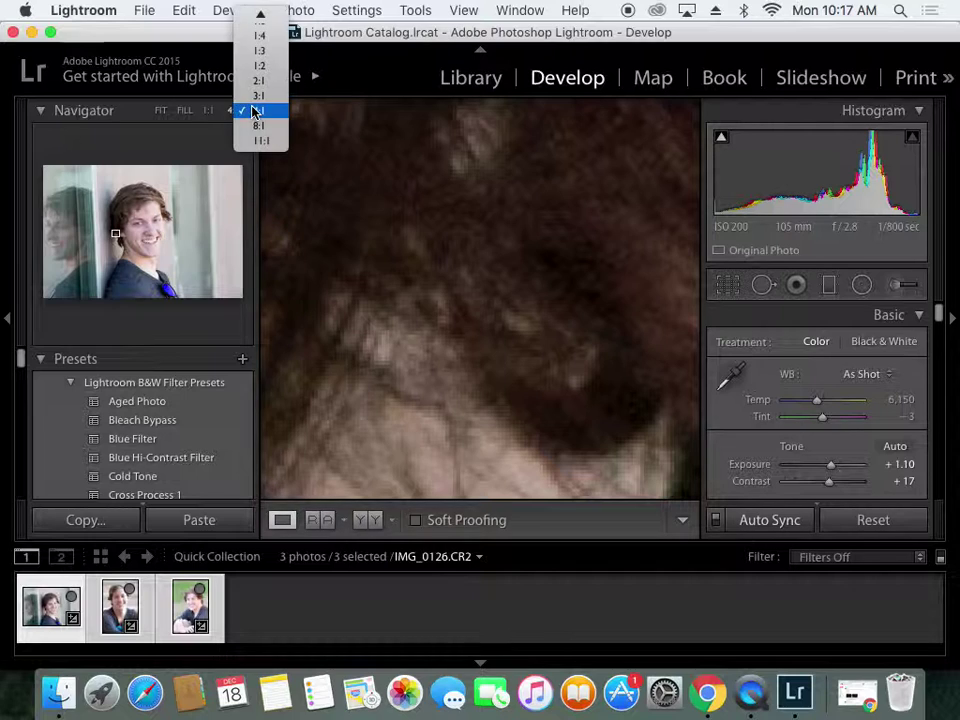
pyautogui.click(261, 96)
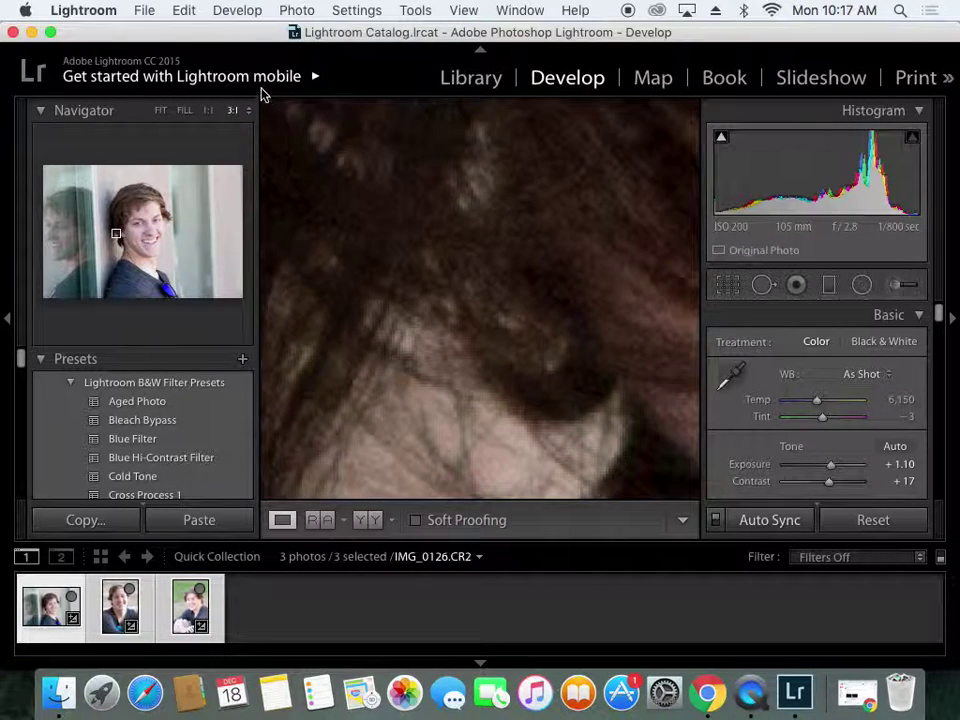
pyautogui.click(248, 111)
pyautogui.click(260, 96)
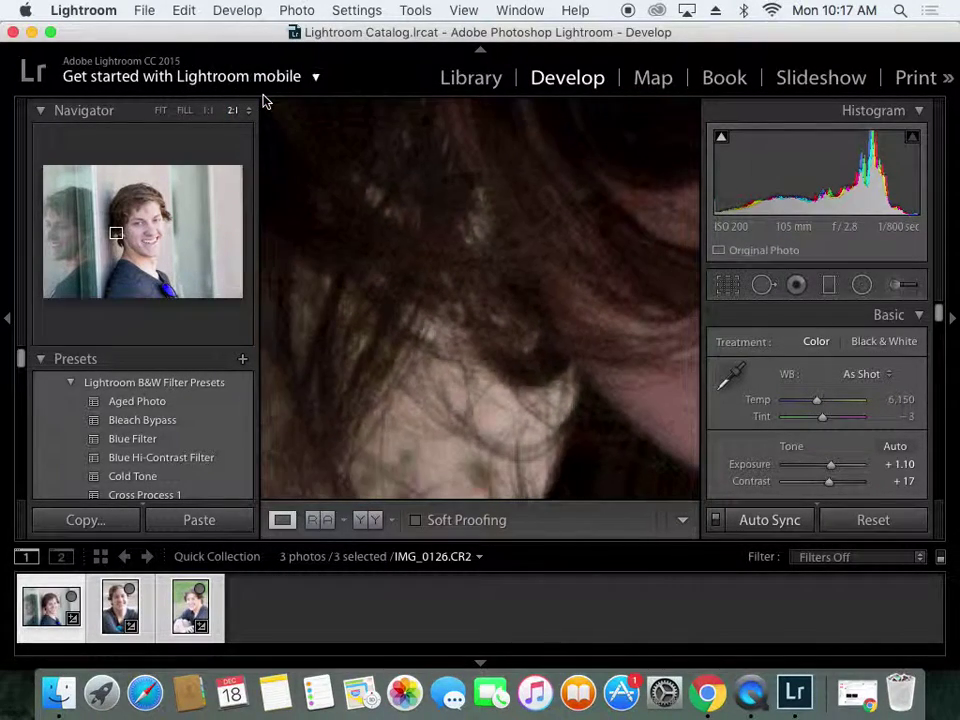
pyautogui.click(250, 113)
pyautogui.click(259, 95)
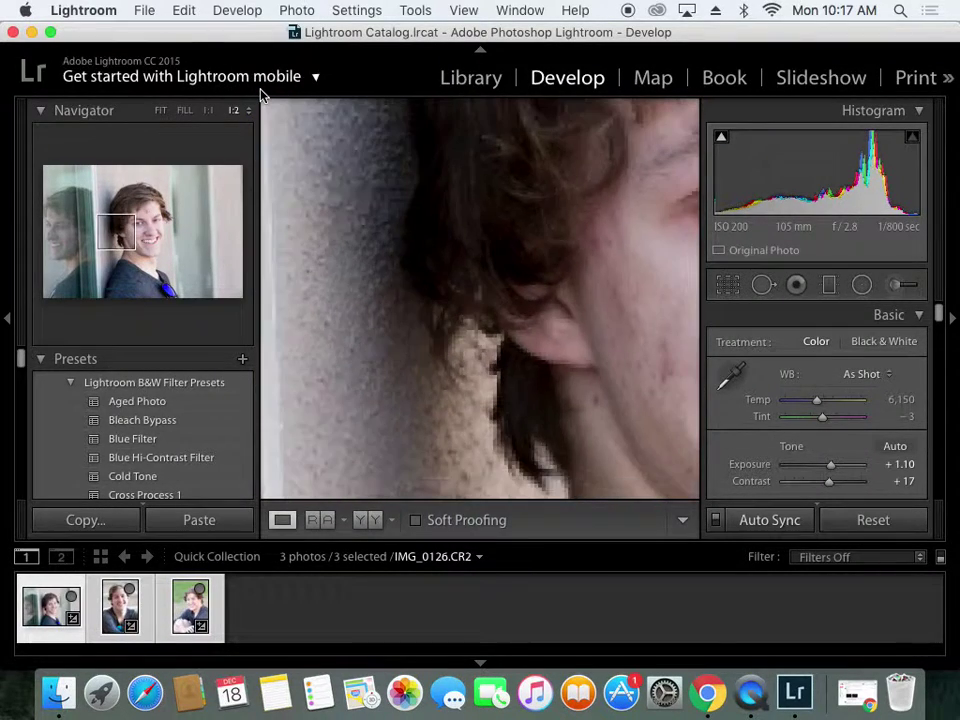
pyautogui.moveTo(111, 221); pyautogui.dragTo(142, 220)
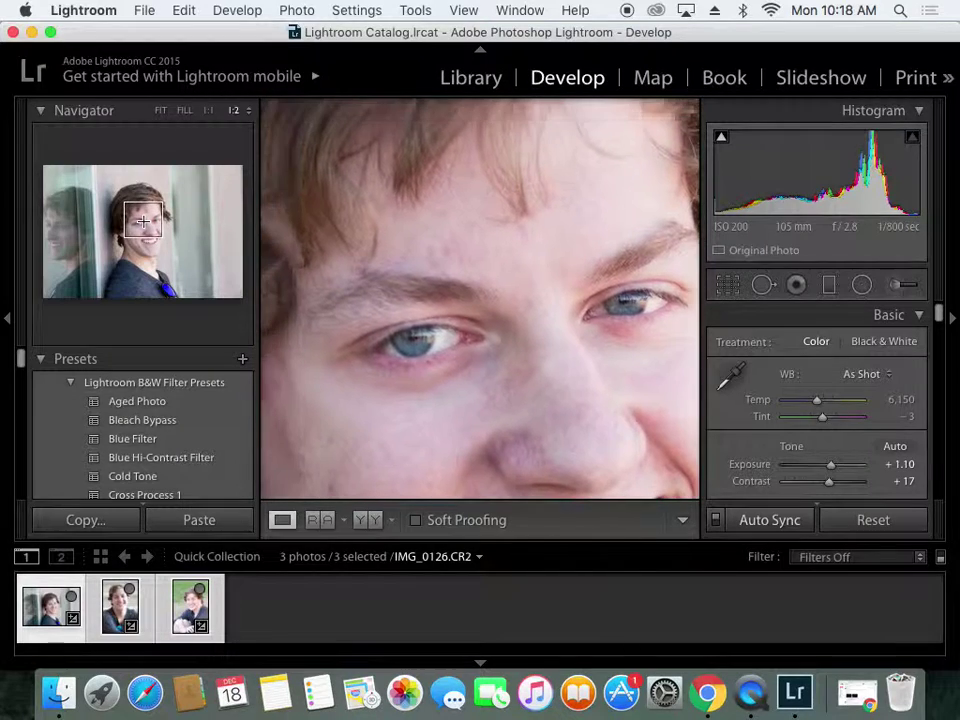
# Heal two forehead blemishes with Spot Removal in Heal mode, sourcing from clean brow skin.
pyautogui.click(761, 286)
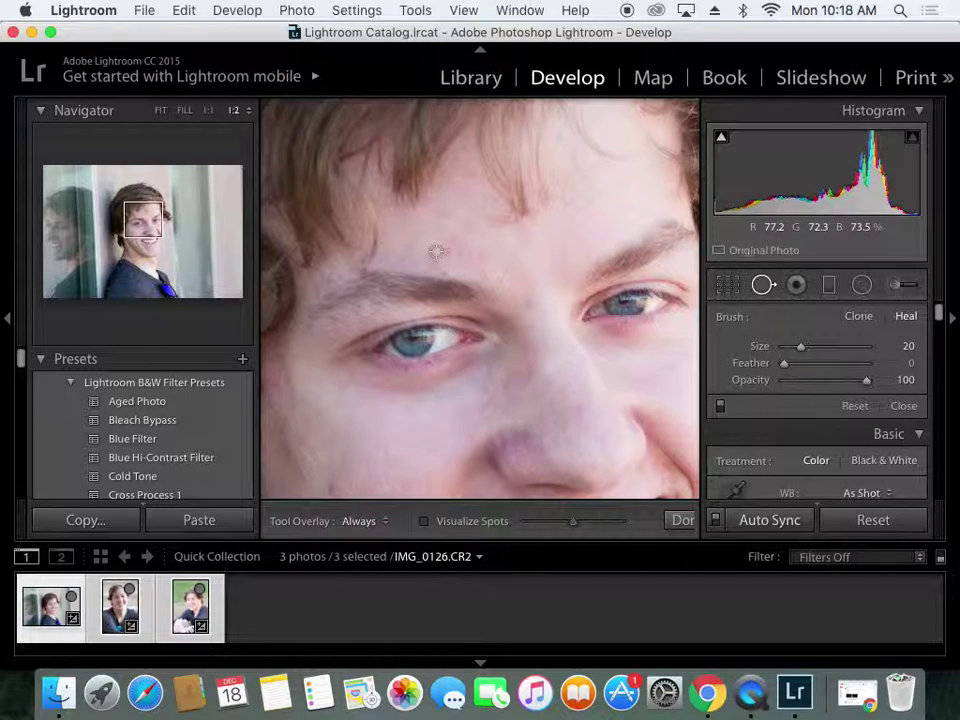
pyautogui.scroll(10, 436, 251)
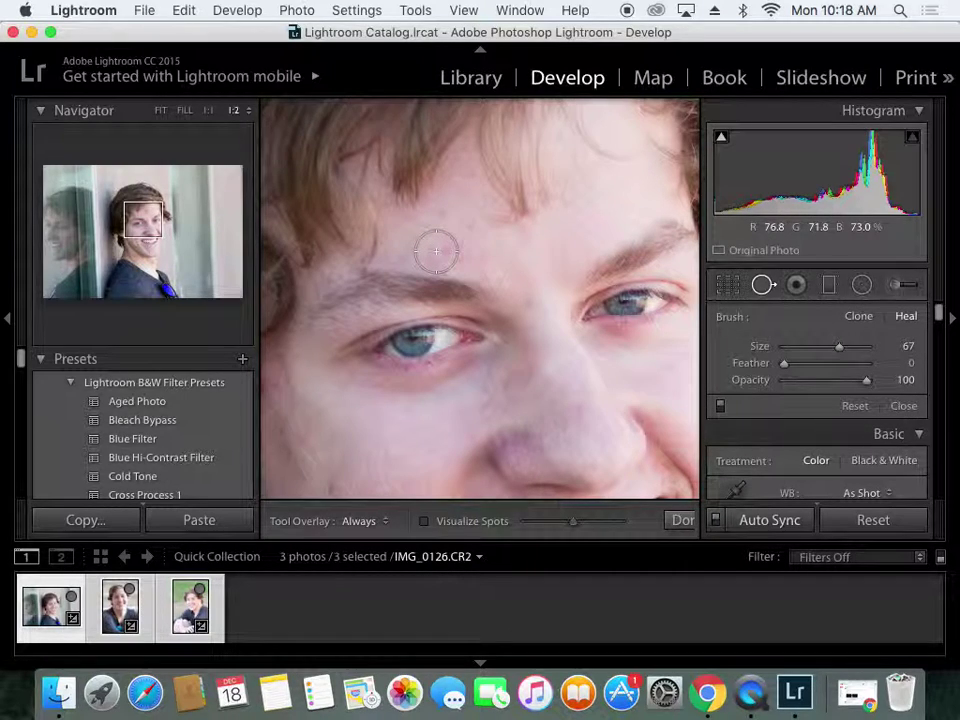
pyautogui.scroll(-5, 436, 251)
pyautogui.click(436, 251)
pyautogui.click(445, 251)
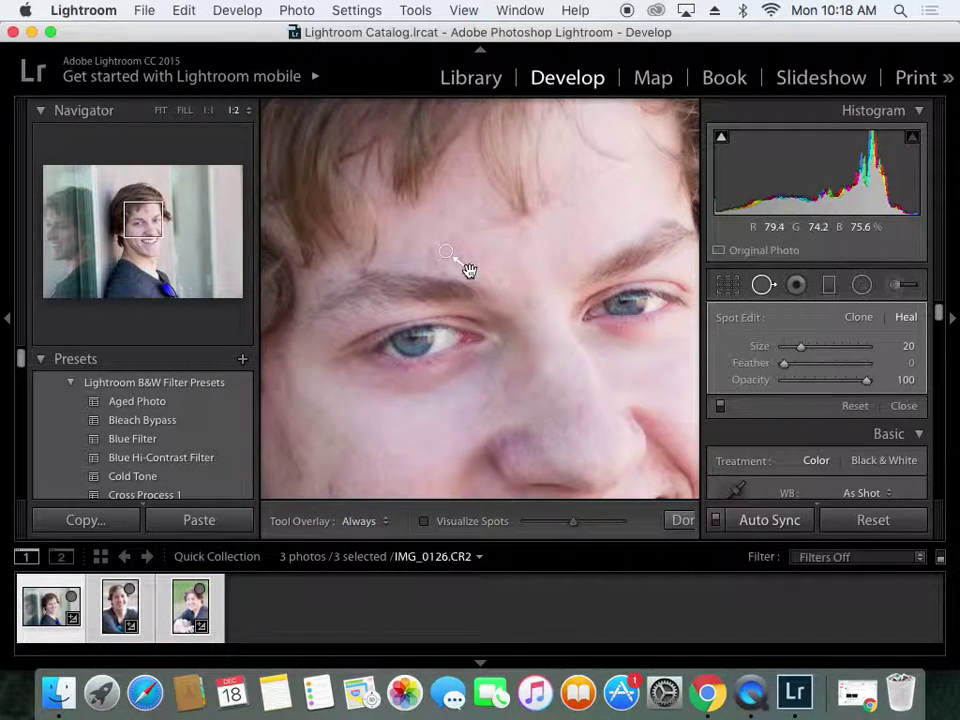
pyautogui.moveTo(470, 270); pyautogui.dragTo(521, 271)
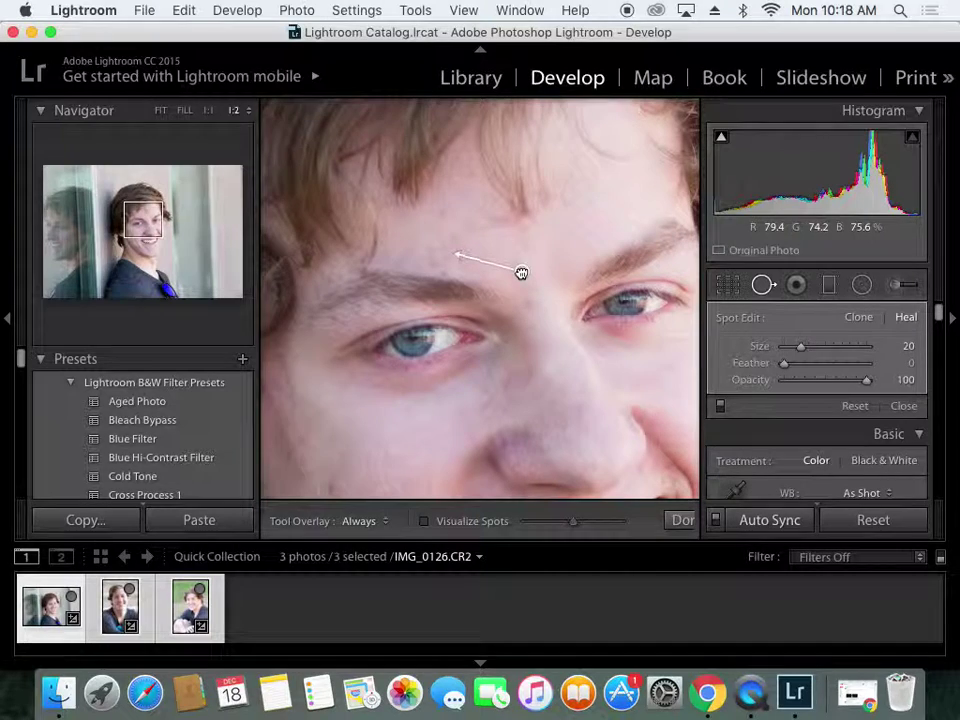
# Heal blemishes higher on the forehead, just above the eyebrow, and at the outer brow.
pyautogui.click(441, 215)
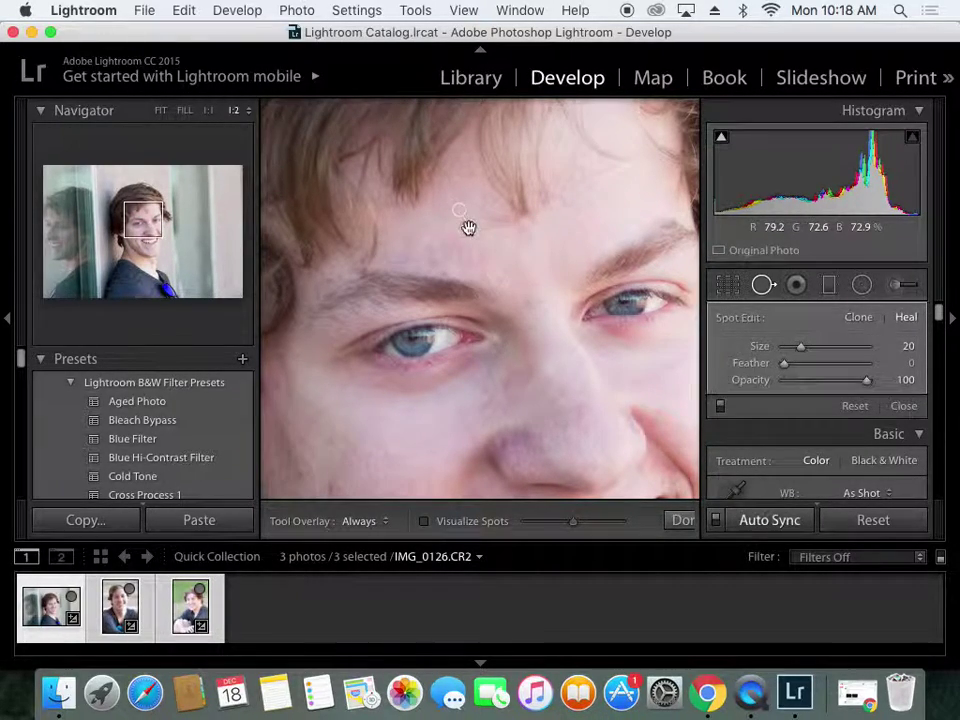
pyautogui.click(407, 257)
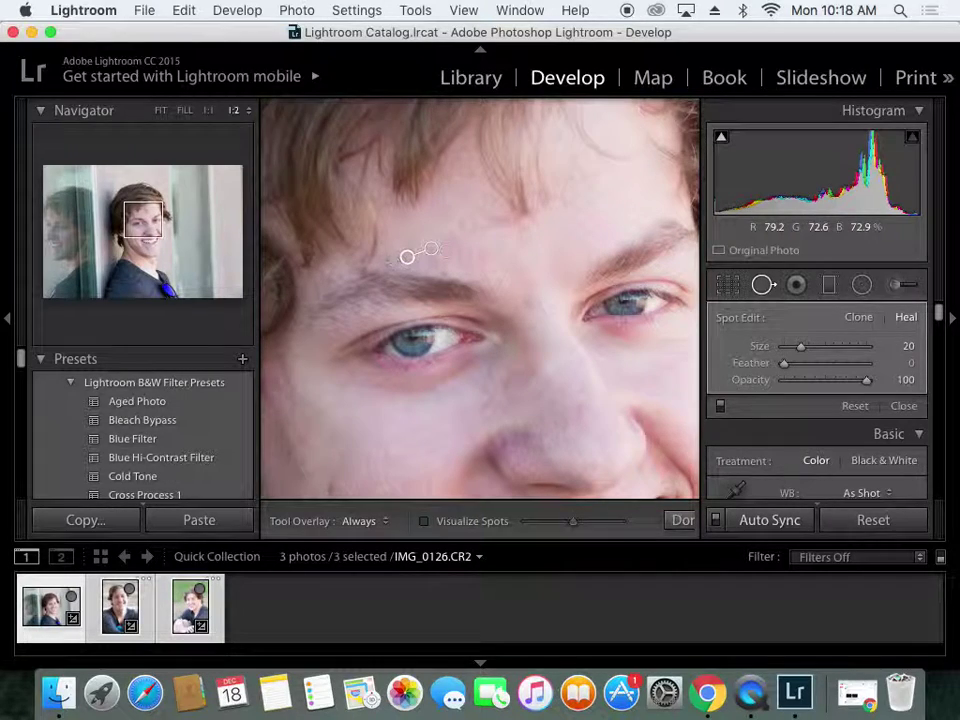
pyautogui.moveTo(407, 257); pyautogui.dragTo(394, 238)
pyautogui.click(365, 270)
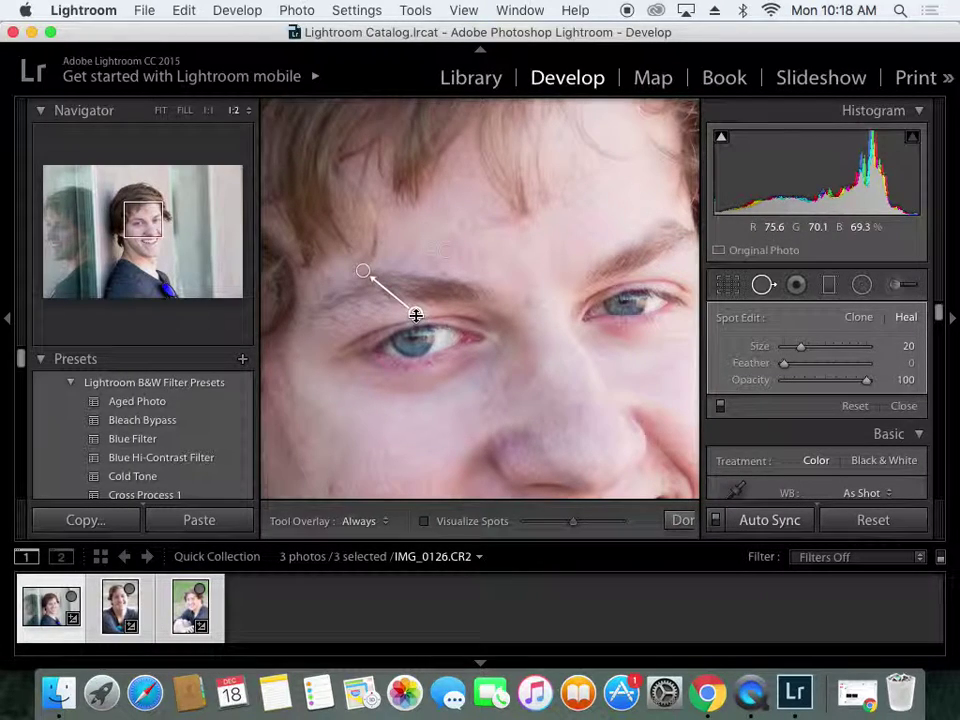
pyautogui.moveTo(415, 316); pyautogui.dragTo(401, 243)
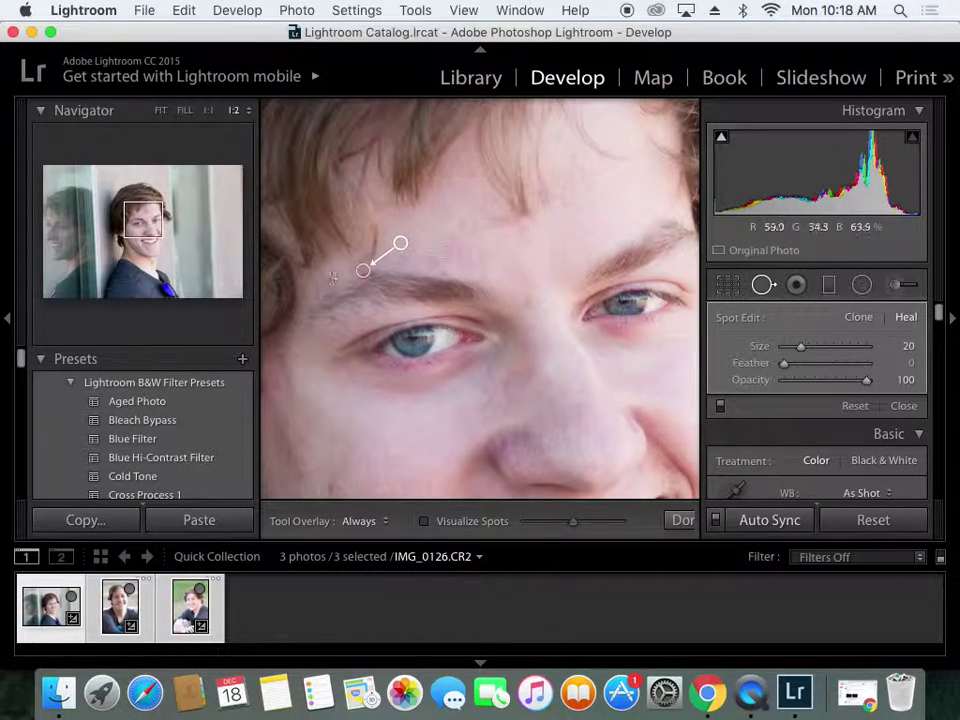
pyautogui.press('Escape')
pyautogui.click(437, 261)
pyautogui.press('Escape')
pyautogui.click(430, 261)
pyautogui.moveTo(583, 208); pyautogui.dragTo(530, 297)
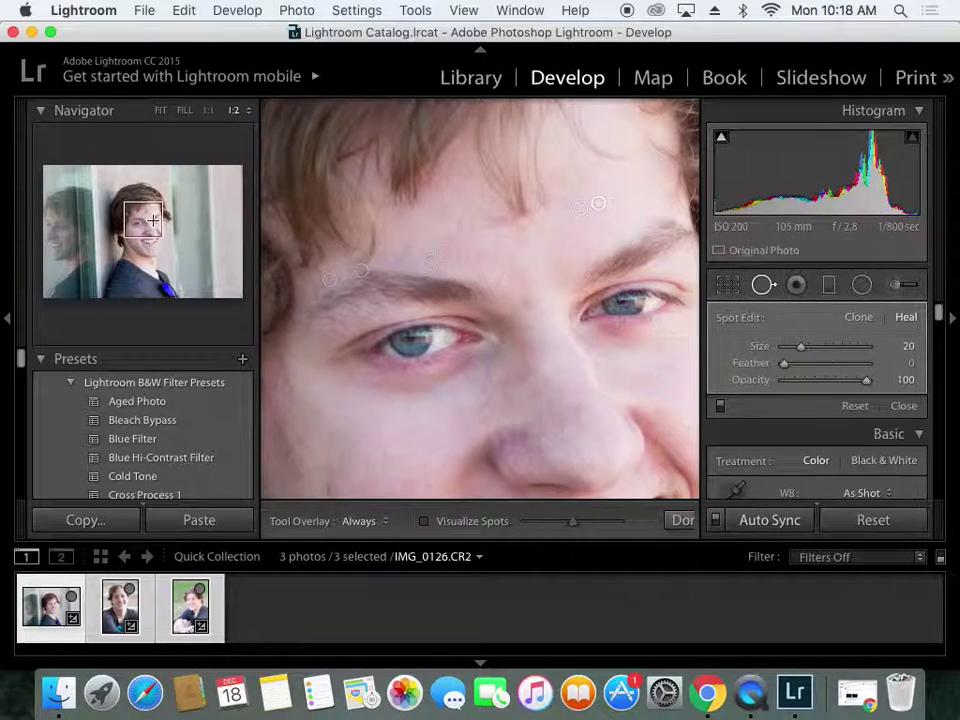
# Heal a cheek blemish and move the heal patch onto the cheek below the eye.
pyautogui.moveTo(152, 220); pyautogui.dragTo(140, 238)
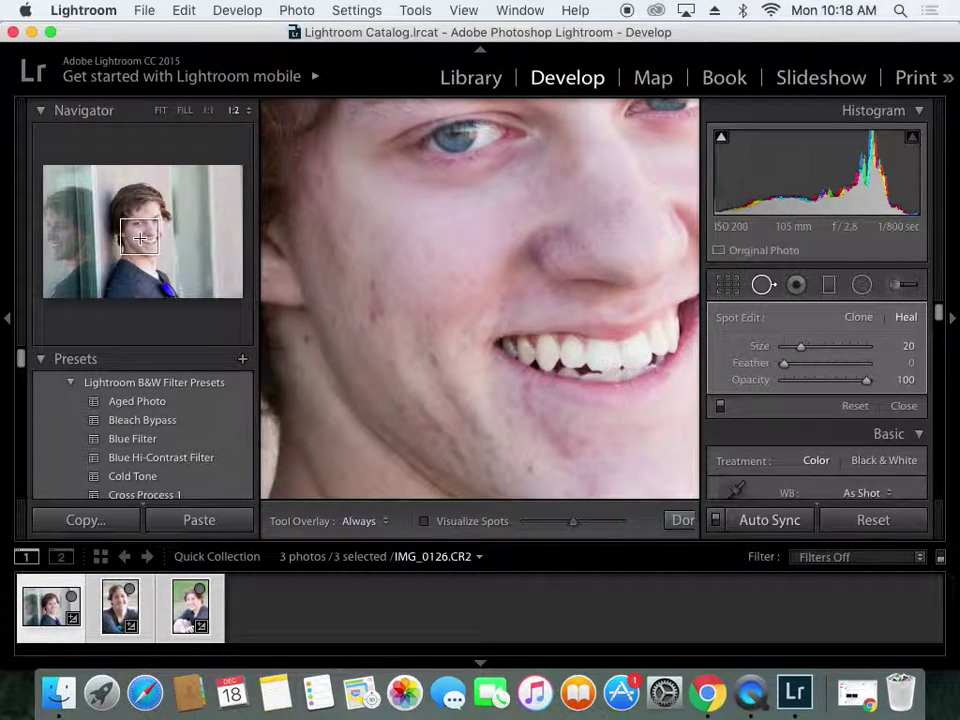
pyautogui.scroll(3, 372, 323)
pyautogui.moveTo(375, 300); pyautogui.dragTo(379, 315)
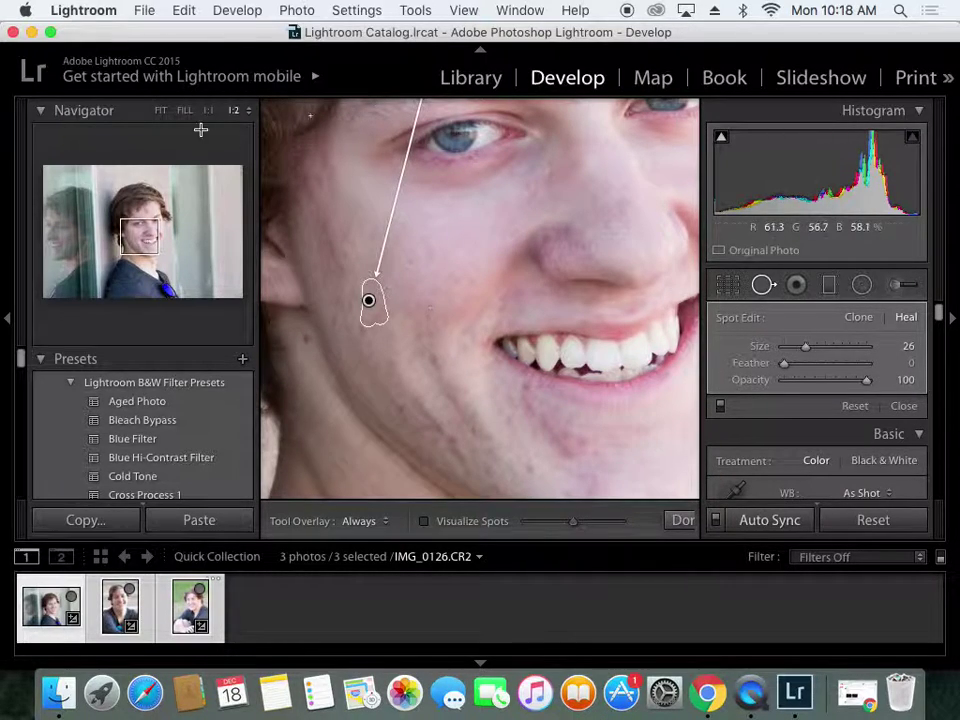
pyautogui.moveTo(157, 244); pyautogui.dragTo(157, 233)
pyautogui.moveTo(399, 208)
pyautogui.mouseDown()
pyautogui.moveTo(403, 334)
pyautogui.moveTo(425, 405)
pyautogui.moveTo(405, 396)
pyautogui.mouseUp()
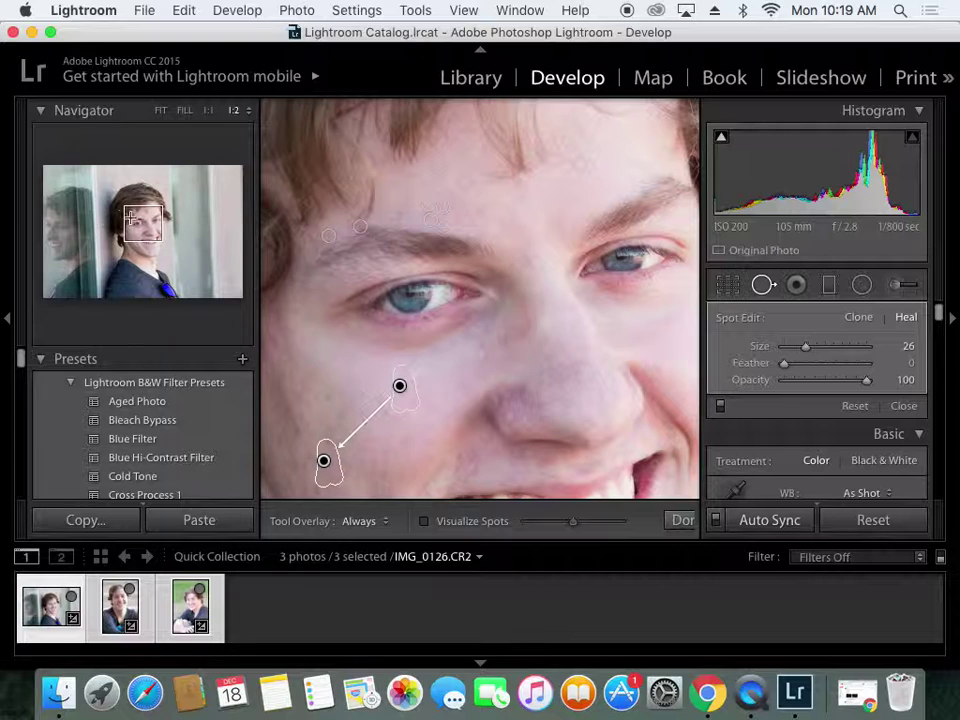
pyautogui.moveTo(130, 218)
pyautogui.mouseDown()
pyautogui.moveTo(124, 252)
pyautogui.moveTo(136, 236)
pyautogui.mouseUp()
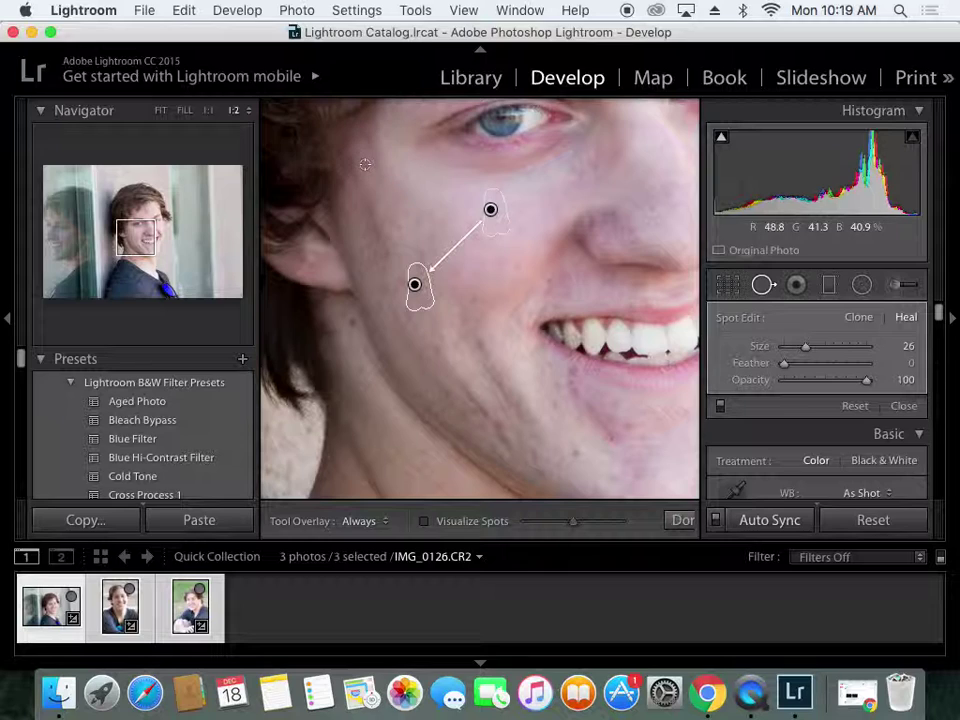
pyautogui.press('Escape')
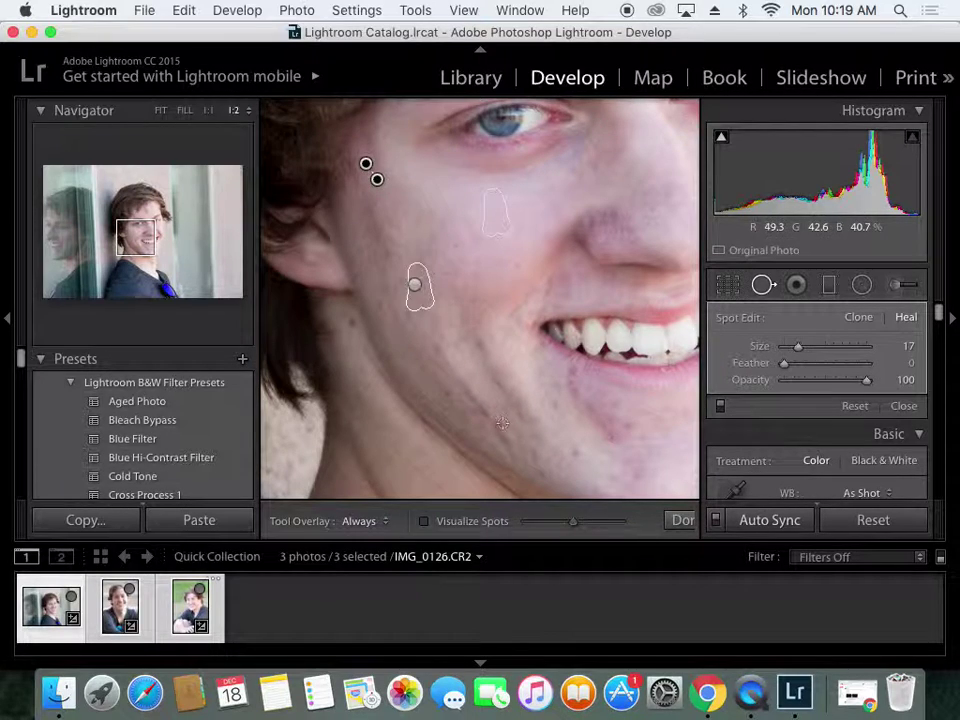
# Heal blemishes beside and below the mouth, sourcing from clean cheek skin.
pyautogui.click(572, 372)
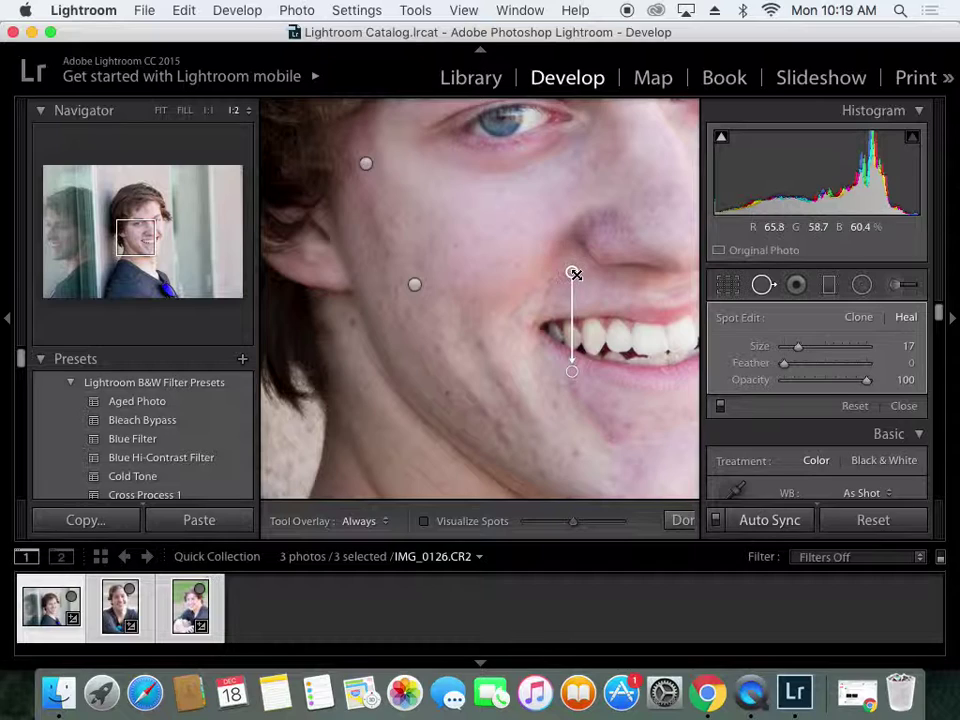
pyautogui.moveTo(571, 273); pyautogui.dragTo(504, 271)
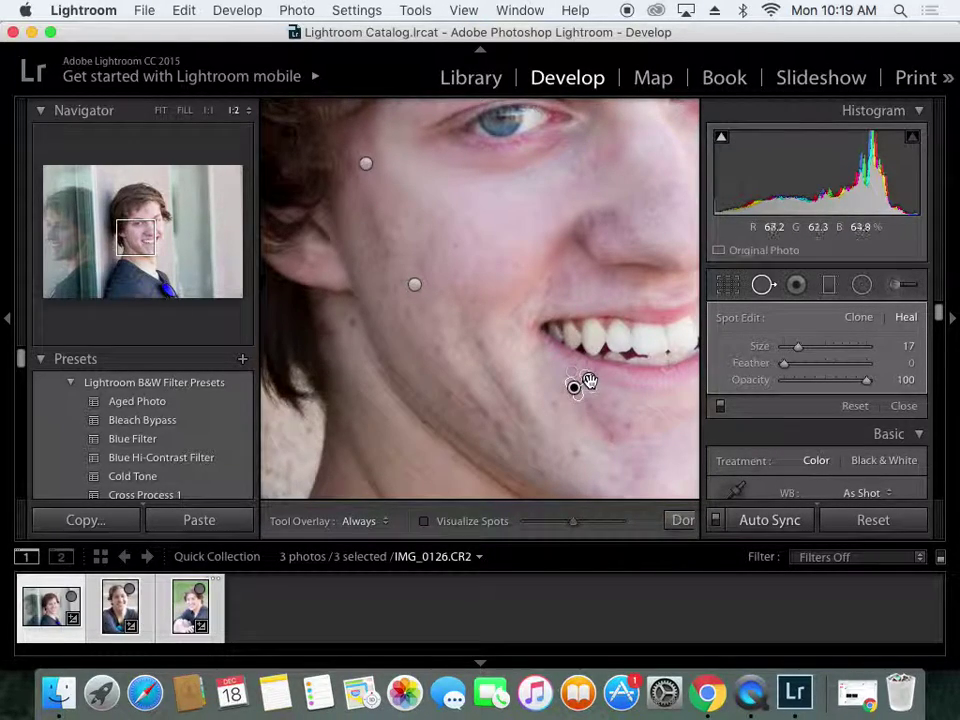
pyautogui.moveTo(589, 381)
pyautogui.mouseDown()
pyautogui.moveTo(578, 337)
pyautogui.moveTo(513, 286)
pyautogui.mouseUp()
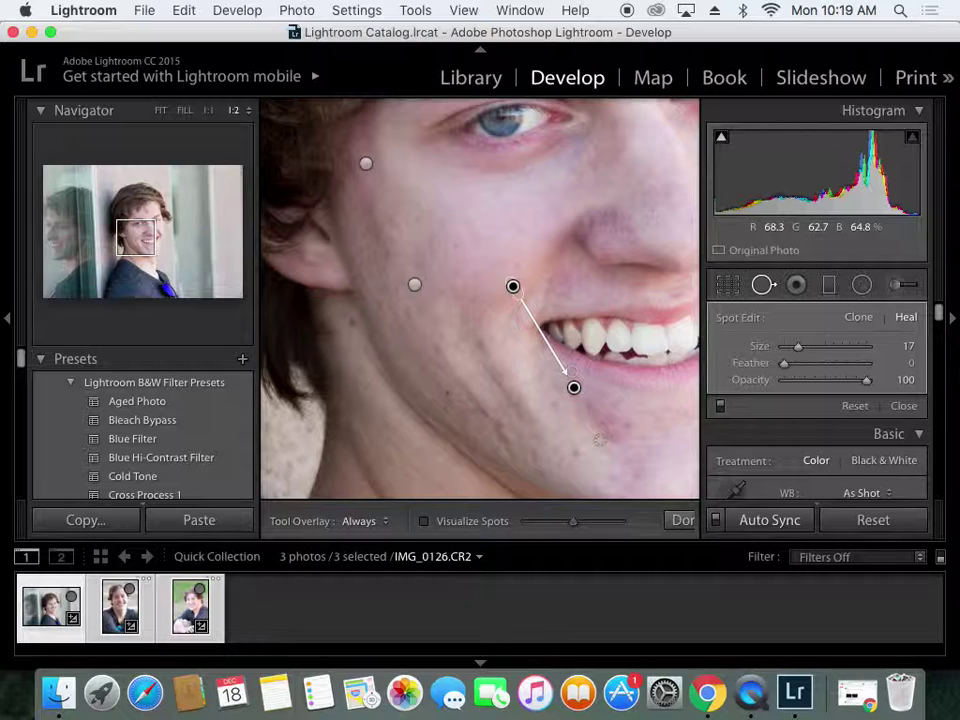
pyautogui.moveTo(587, 402); pyautogui.dragTo(610, 438)
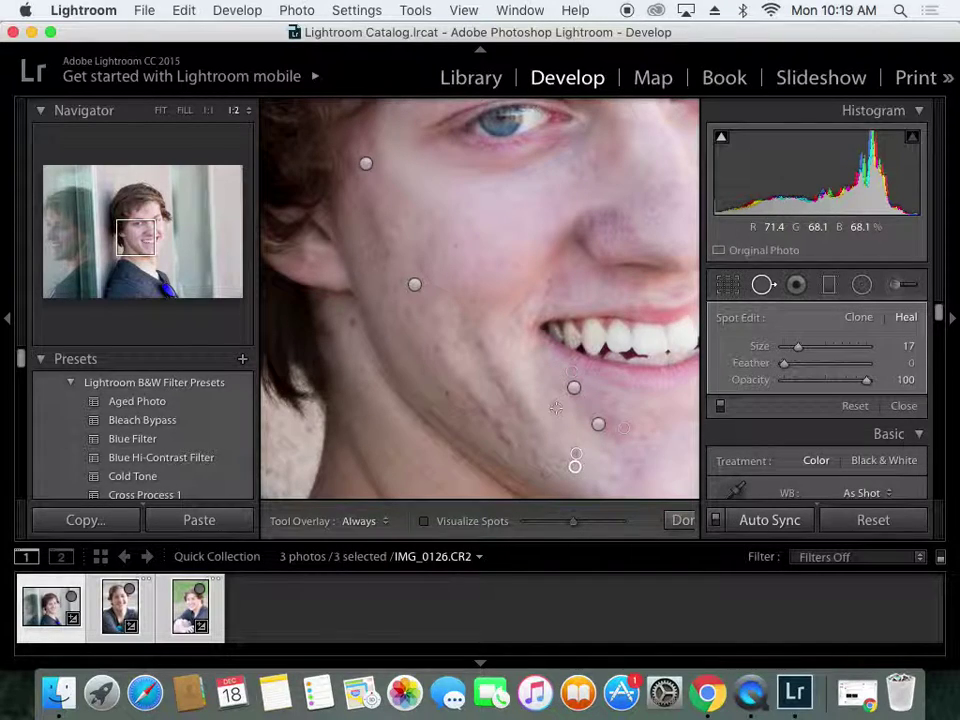
pyautogui.click(553, 404)
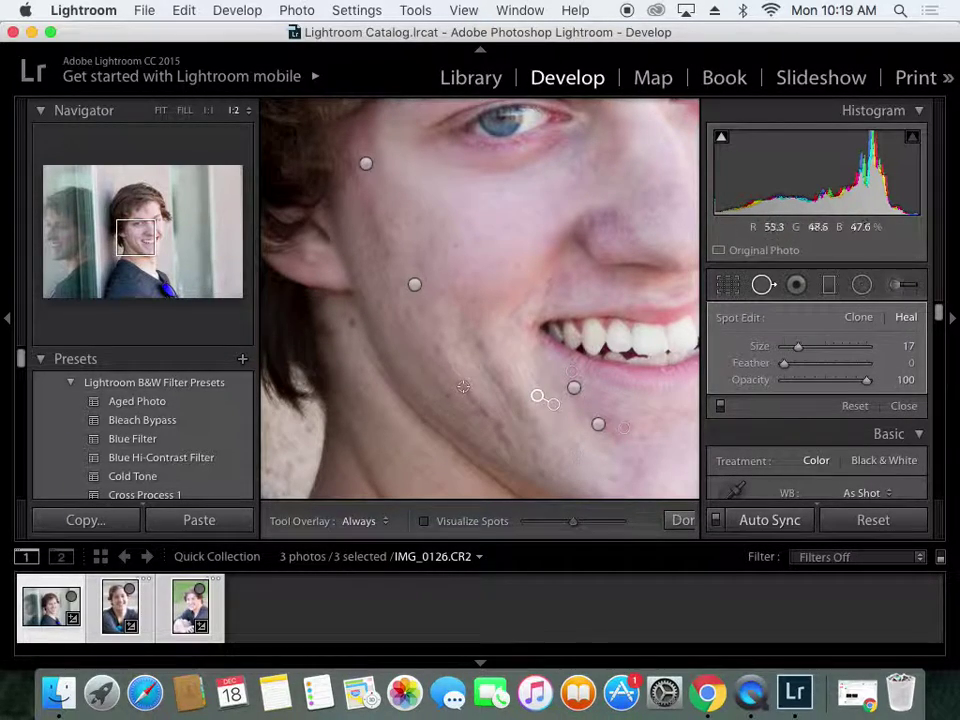
# Heal blemishes along the jaw line, lower jaw and cheek, sourcing higher on the cheek.
pyautogui.moveTo(464, 386)
pyautogui.mouseDown()
pyautogui.moveTo(558, 474)
pyautogui.moveTo(522, 360)
pyautogui.moveTo(471, 265)
pyautogui.moveTo(500, 240)
pyautogui.mouseUp()
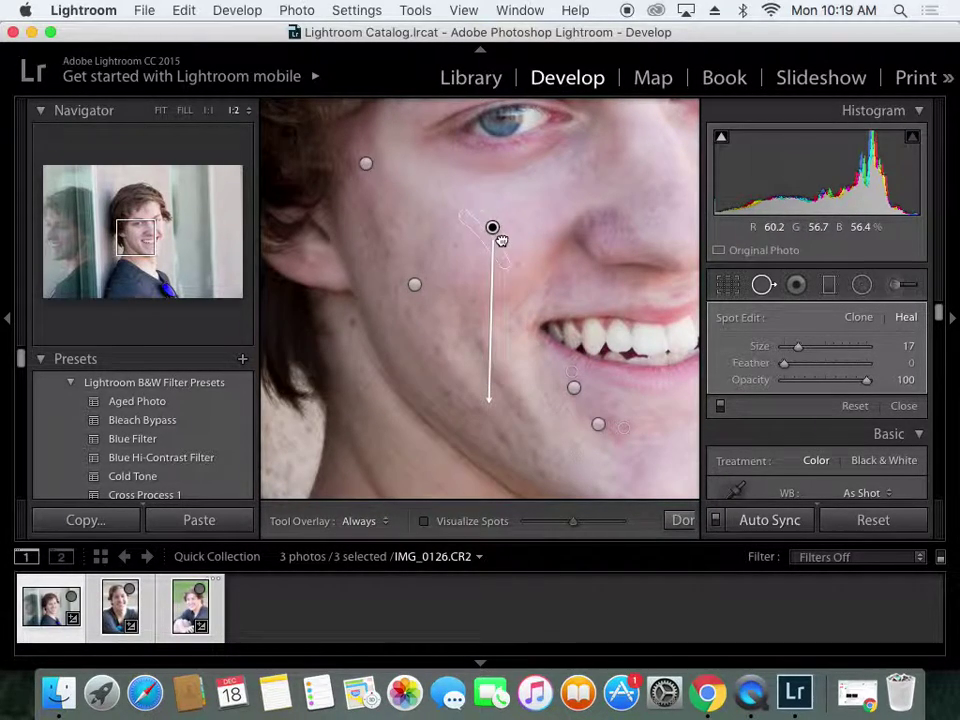
pyautogui.click(546, 477)
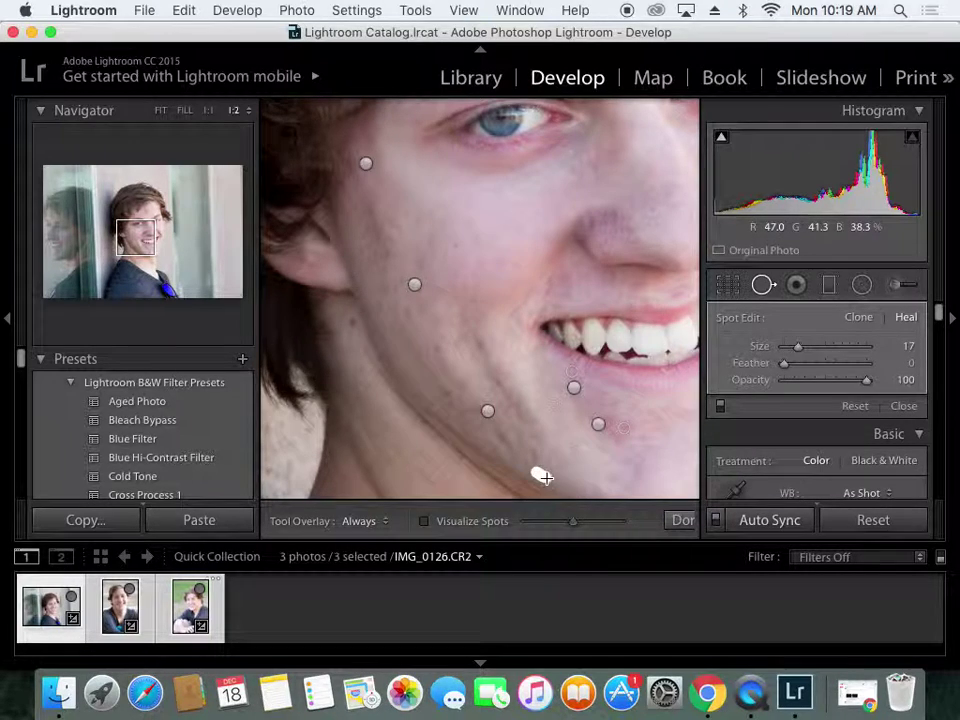
pyautogui.press('Escape')
pyautogui.click(438, 349)
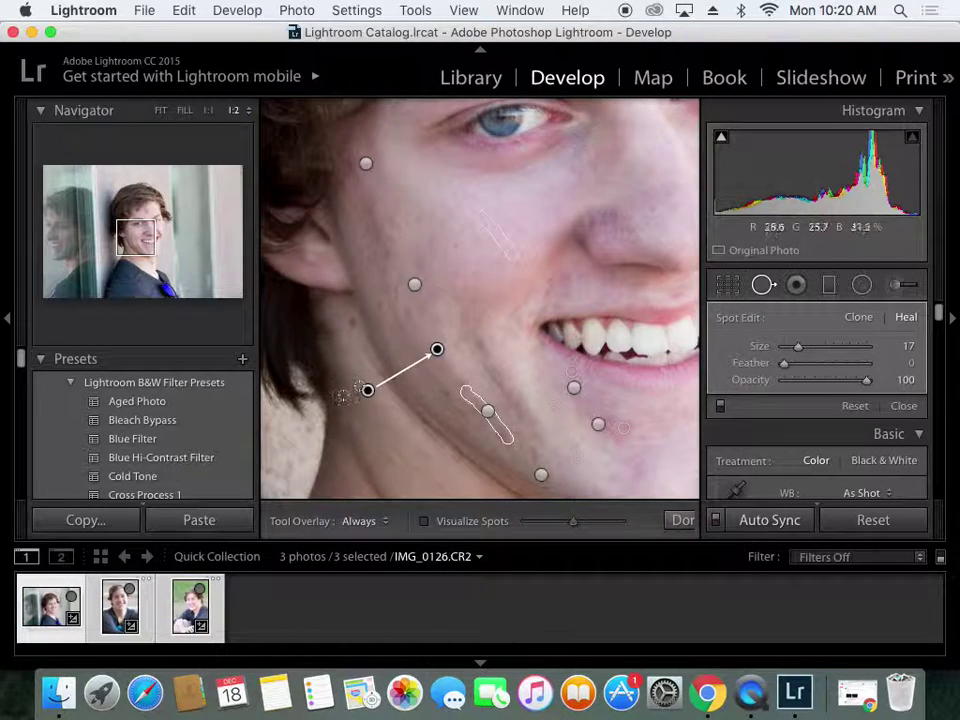
pyautogui.moveTo(368, 390); pyautogui.dragTo(469, 258)
pyautogui.moveTo(148, 237)
pyautogui.mouseDown()
pyautogui.moveTo(169, 242)
pyautogui.moveTo(169, 253)
pyautogui.moveTo(154, 240)
pyautogui.mouseUp()
# Heal the blemish between the eyes and another on the nose.
pyautogui.scroll(5, 270, 360)
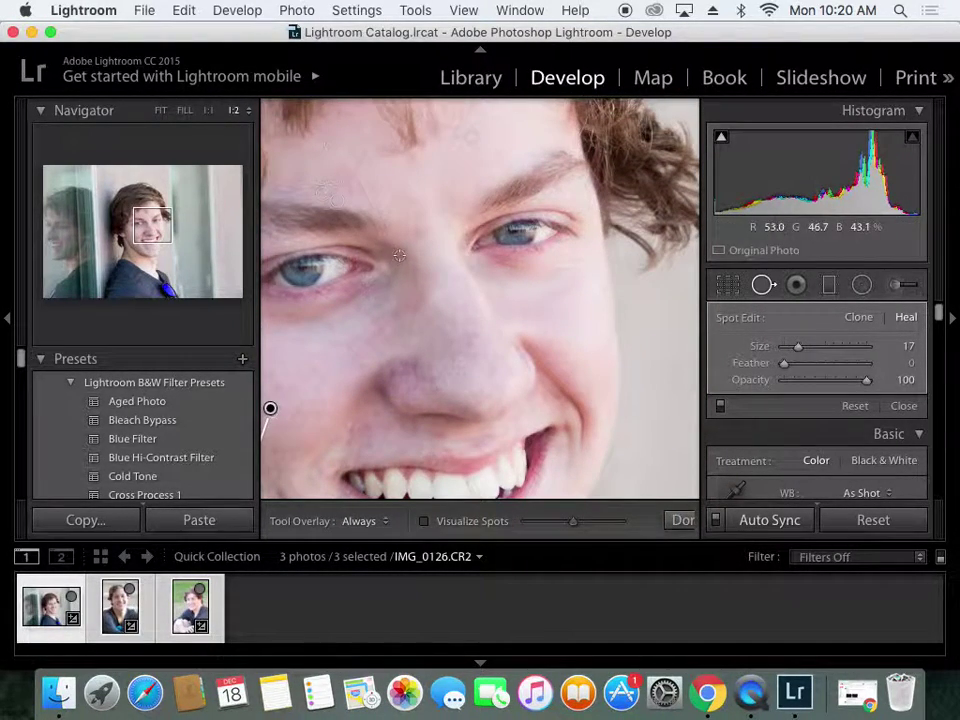
pyautogui.click(422, 234)
pyautogui.moveTo(430, 242); pyautogui.dragTo(443, 254)
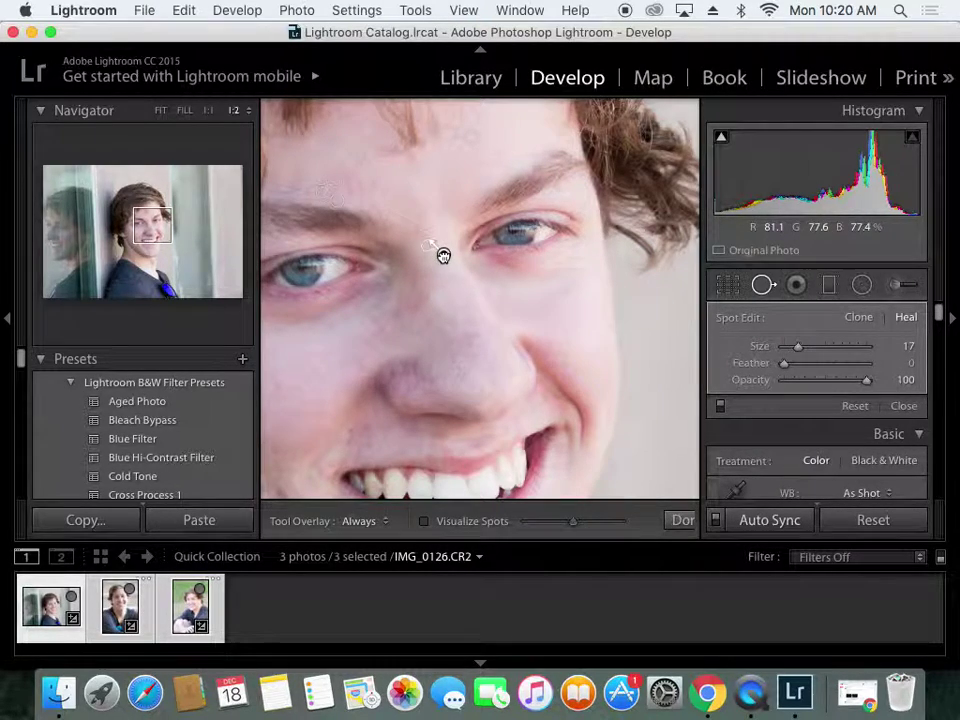
pyautogui.click(410, 363)
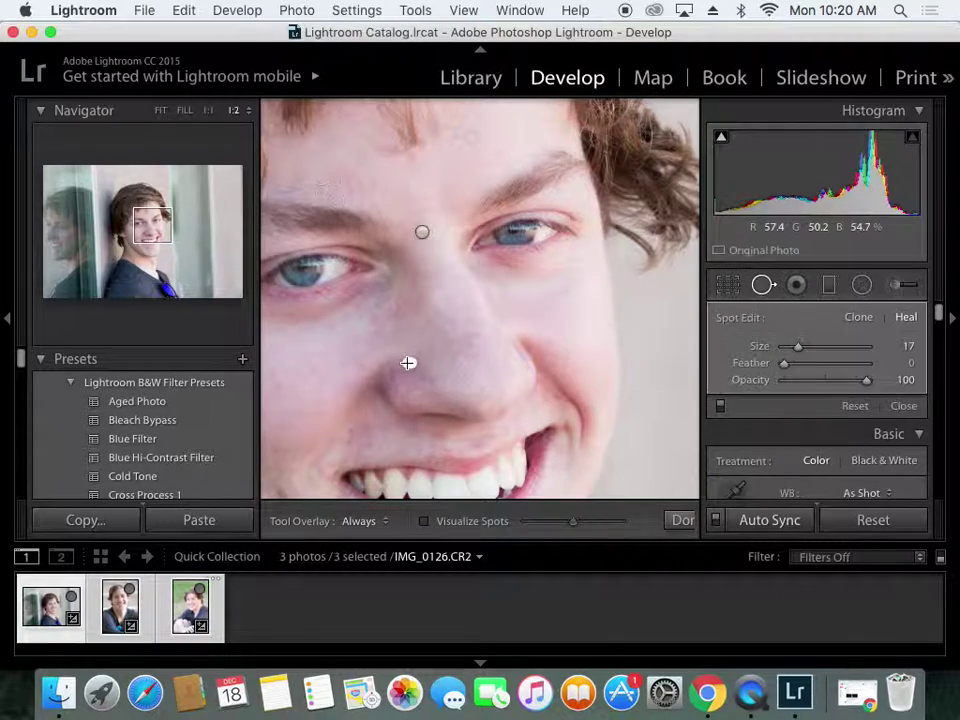
pyautogui.moveTo(388, 373)
pyautogui.mouseDown()
pyautogui.moveTo(379, 357)
pyautogui.moveTo(394, 367)
pyautogui.mouseUp()
# Delete stray cheek and forehead spots, then heal a forehead blemish sourced from higher up.
pyautogui.click(548, 343)
pyautogui.press('Delete')
pyautogui.click(345, 167)
pyautogui.press('Delete')
pyautogui.click(356, 183)
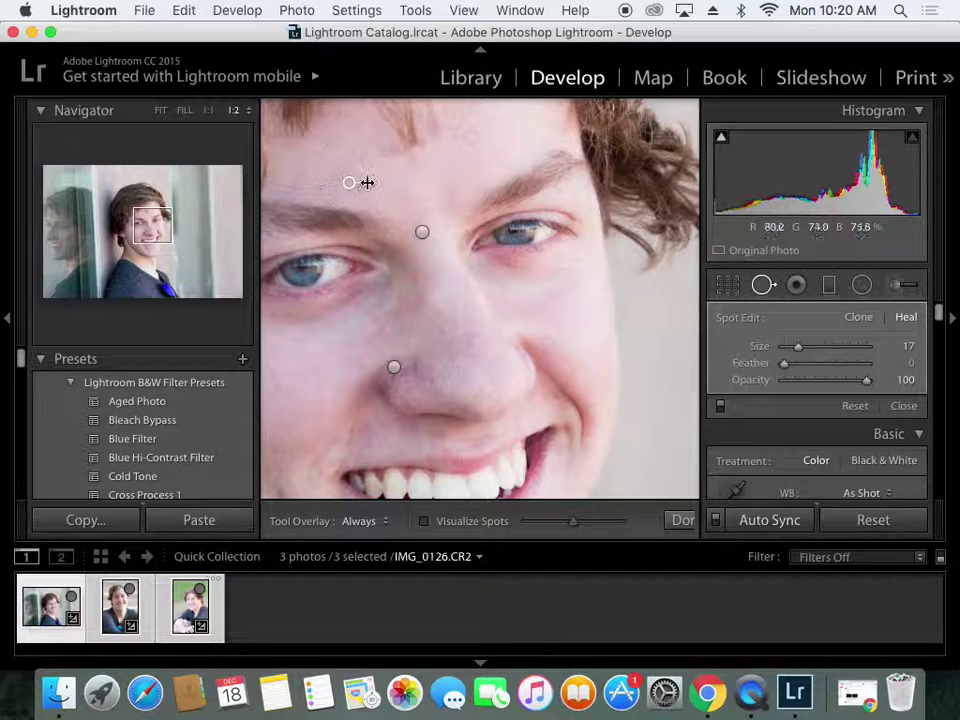
pyautogui.moveTo(371, 171); pyautogui.dragTo(371, 163)
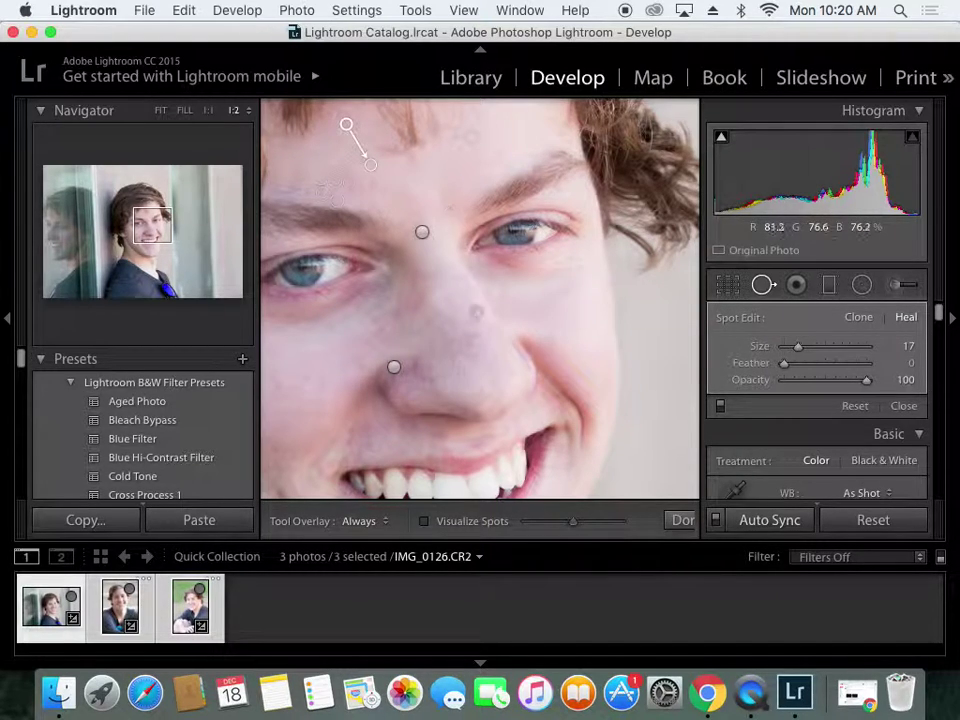
pyautogui.click(148, 232)
# Heal a cheek blemish from clean skin nearby and another blemish on the jaw.
pyautogui.moveTo(148, 232)
pyautogui.mouseDown()
pyautogui.moveTo(145, 222)
pyautogui.moveTo(146, 232)
pyautogui.moveTo(133, 233)
pyautogui.mouseUp()
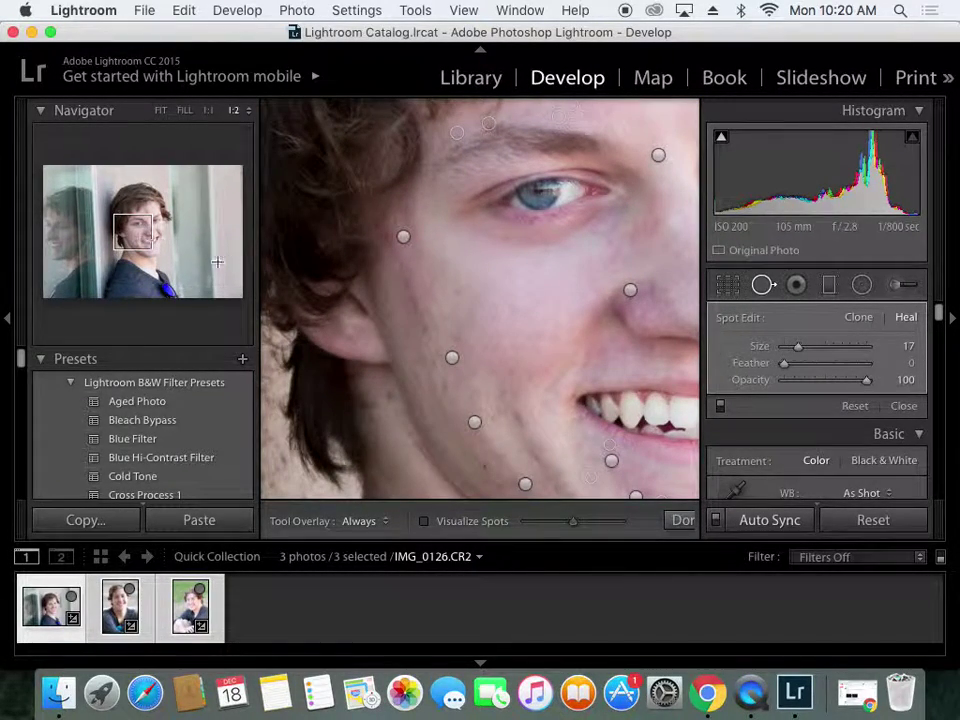
pyautogui.click(391, 242)
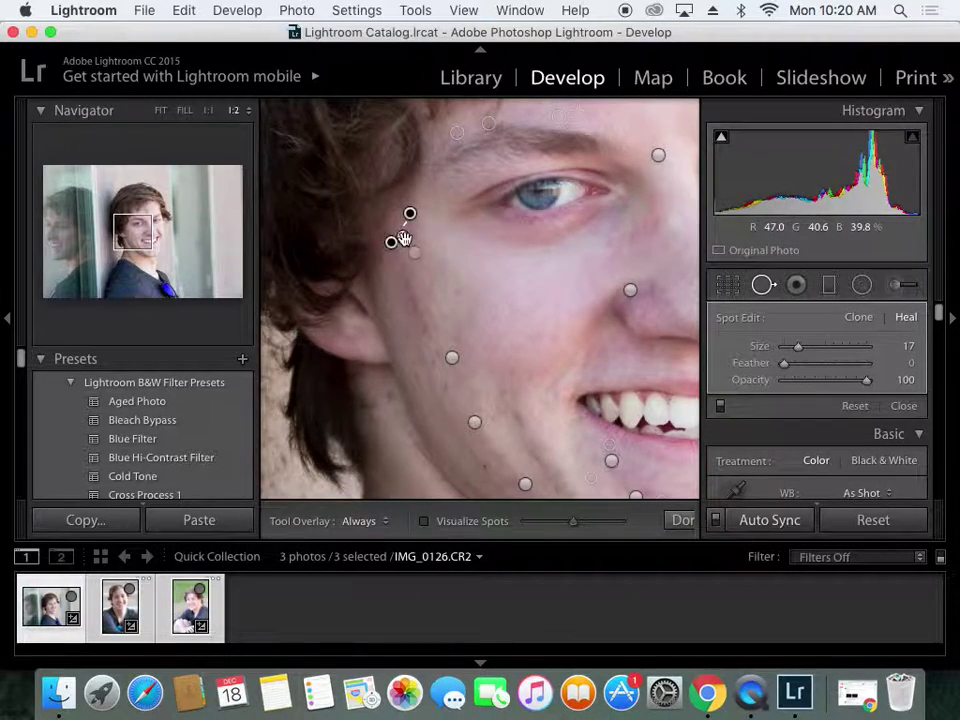
pyautogui.moveTo(410, 213); pyautogui.dragTo(447, 261)
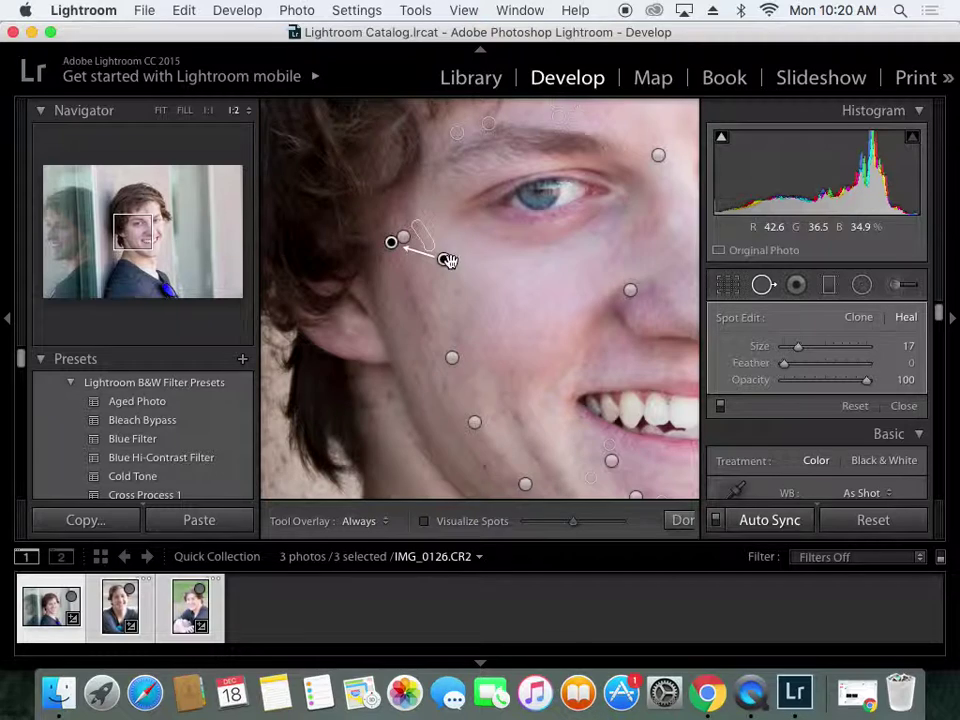
pyautogui.click(386, 394)
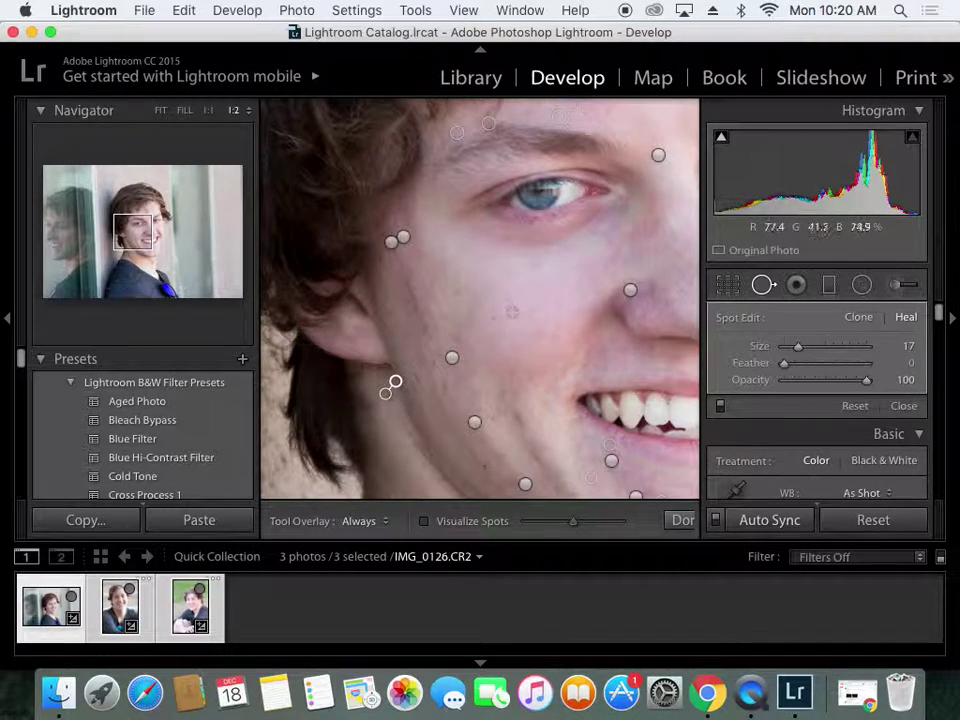
# Try a chin heal spot, delete it, and reselect an earlier spot above the mouth.
pyautogui.click(148, 254)
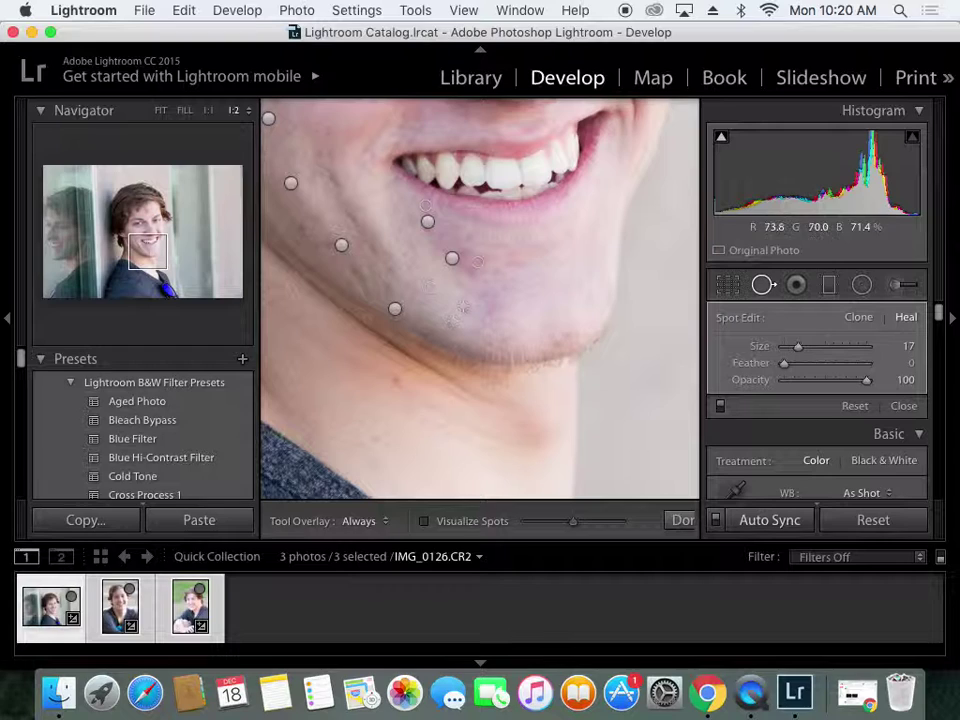
pyautogui.click(495, 271)
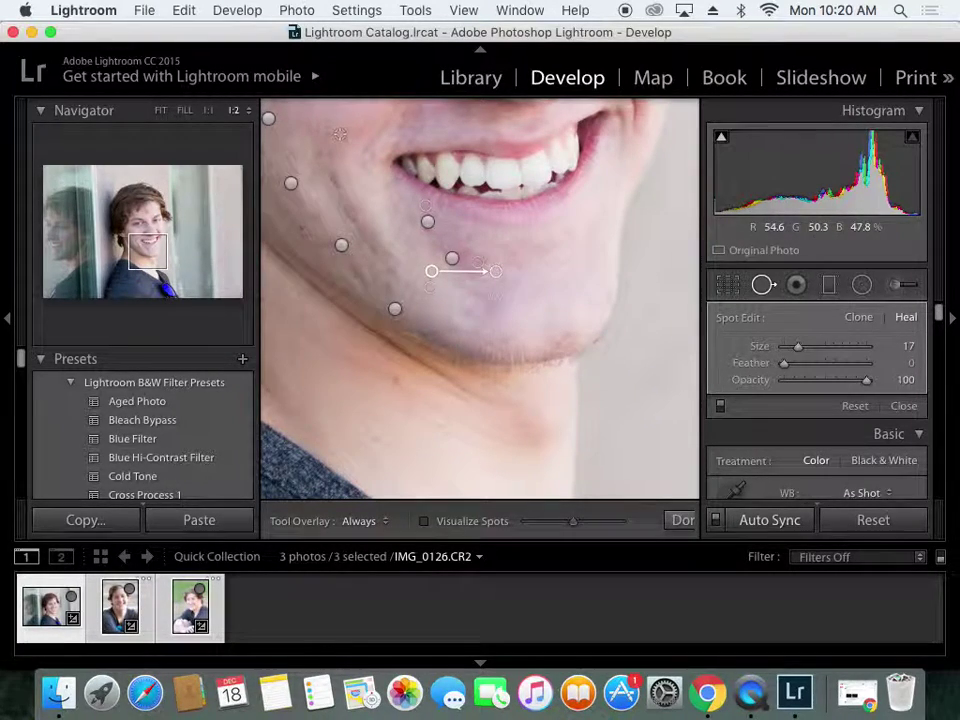
pyautogui.press('Delete')
pyautogui.click(462, 113)
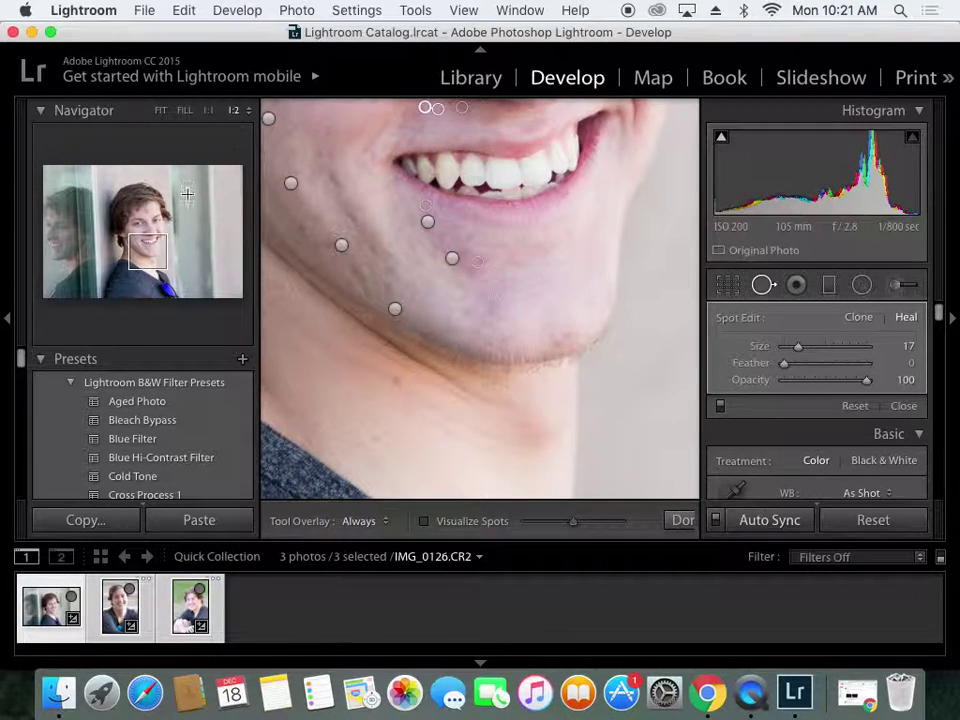
pyautogui.moveTo(147, 257); pyautogui.dragTo(137, 225)
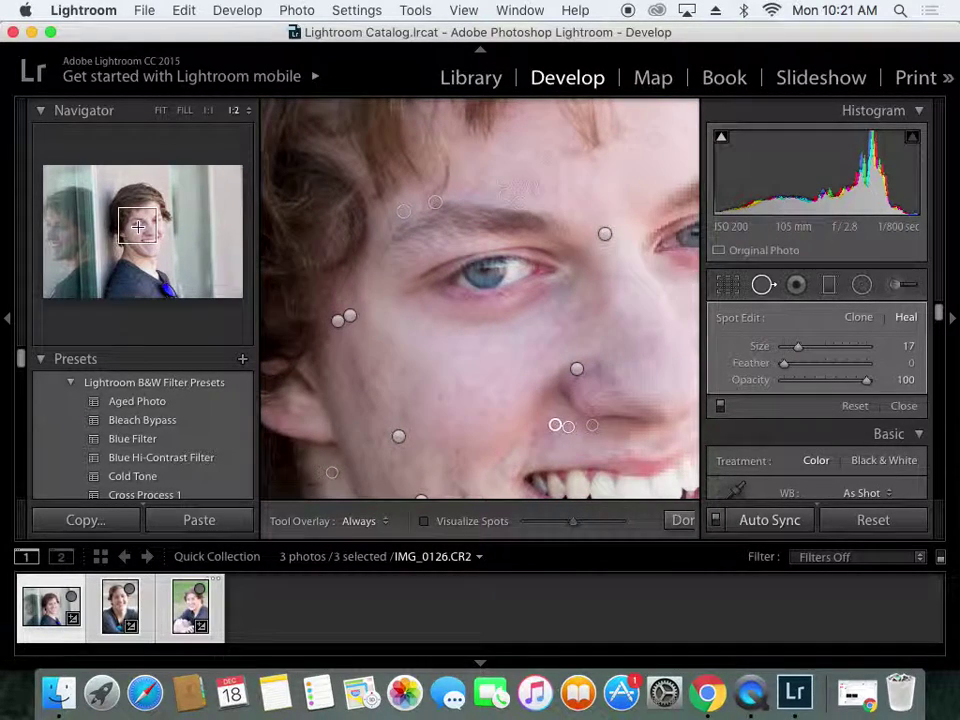
# Zoom the Navigator out to 1:3, then 1:4, and close the Spot Removal tool.
pyautogui.click(240, 110)
pyautogui.click(259, 96)
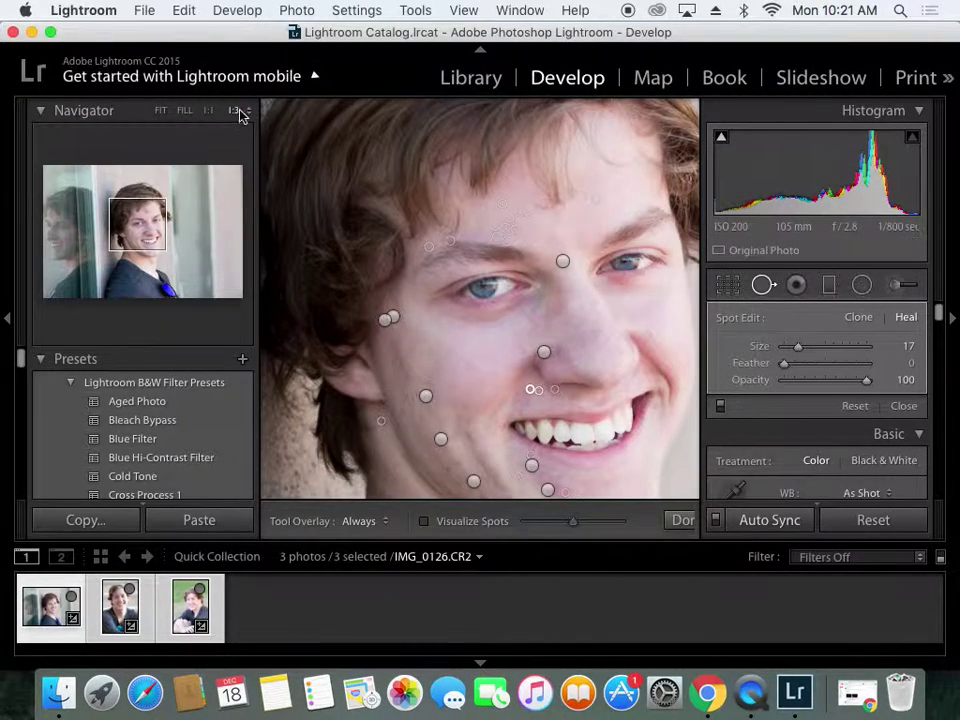
pyautogui.click(250, 112)
pyautogui.click(259, 95)
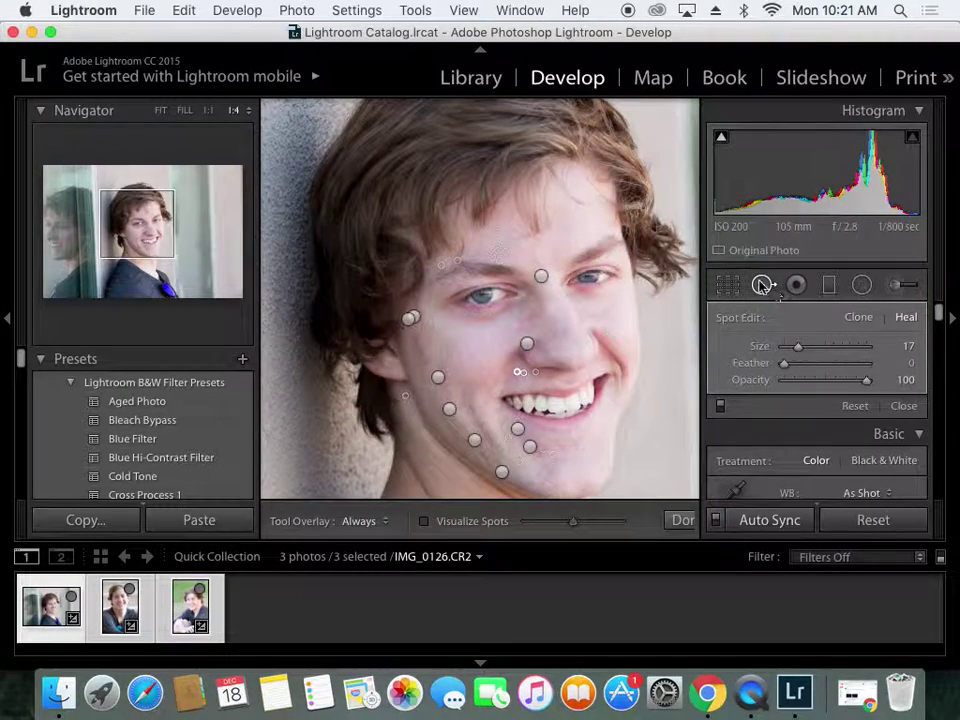
pyautogui.click(795, 286)
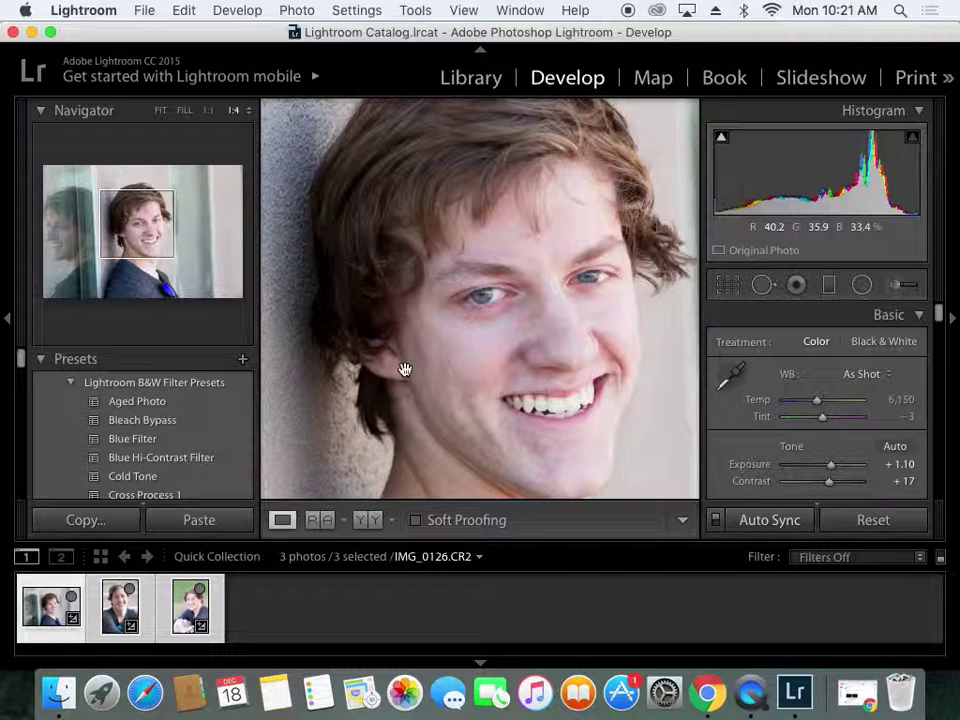
pyautogui.press('\\')
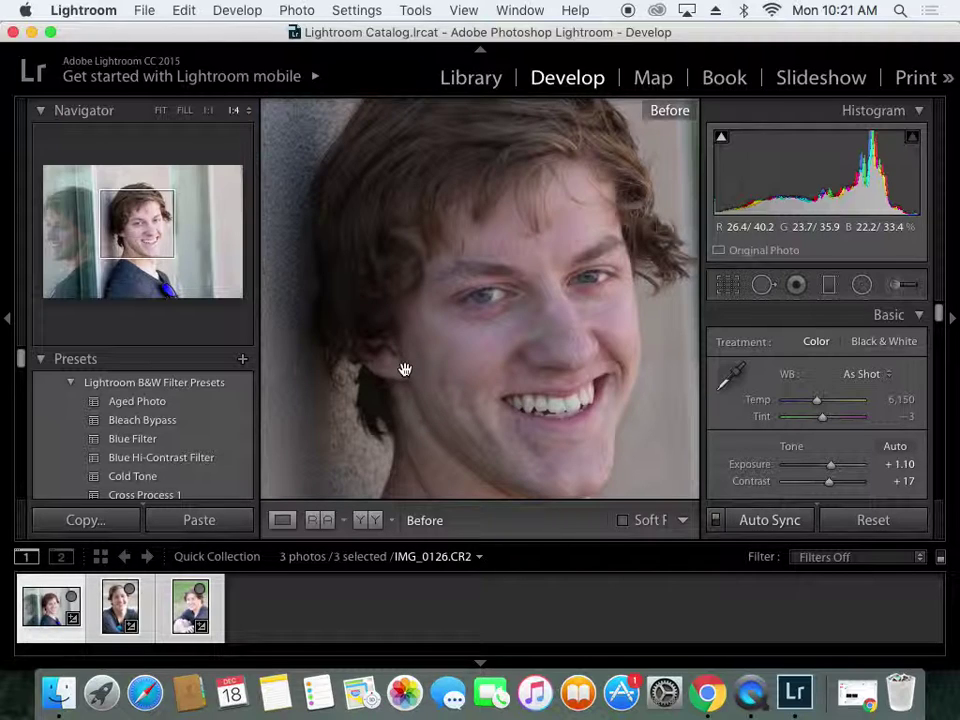
pyautogui.press('\\')
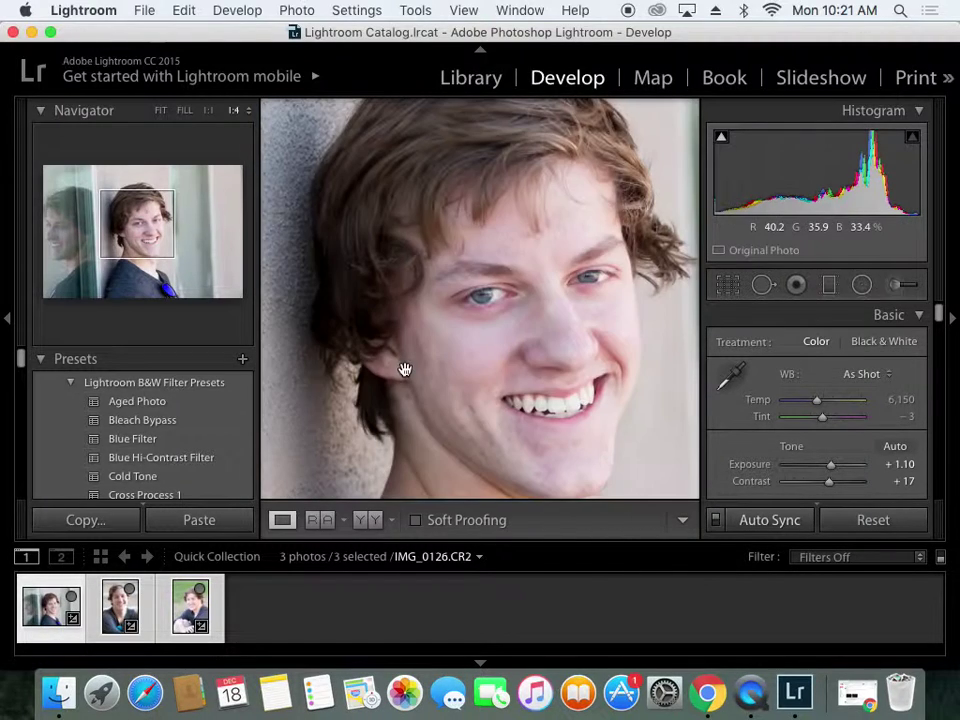
pyautogui.press('\\')
pyautogui.press('\\')
pyautogui.press('\\')
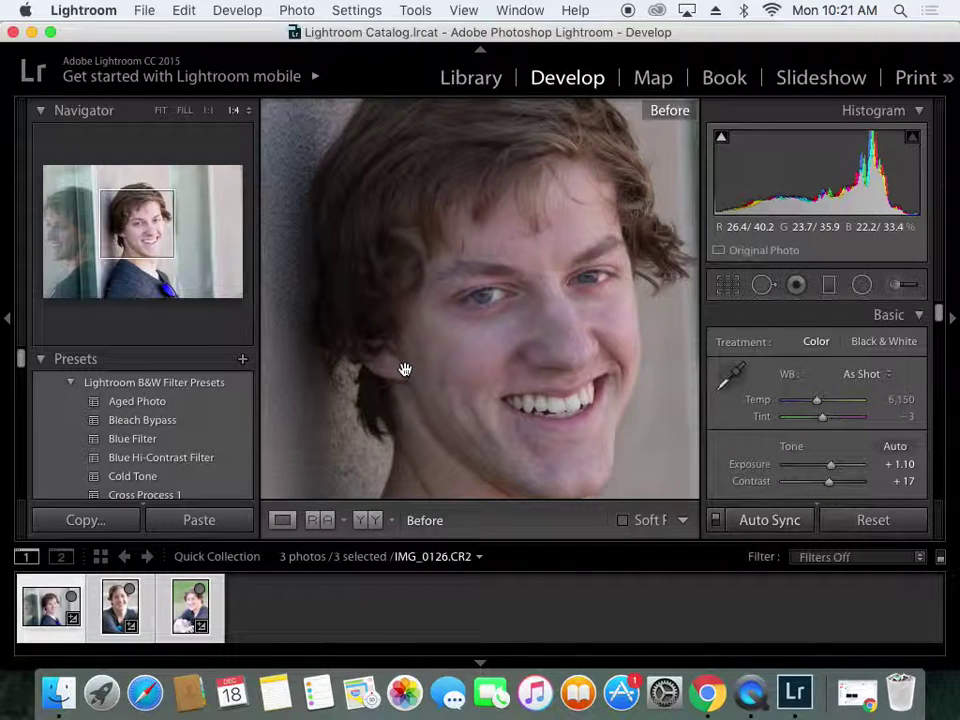
pyautogui.press('\\')
pyautogui.press('\\')
pyautogui.press('\\')
pyautogui.press('\\')
pyautogui.press('\\')
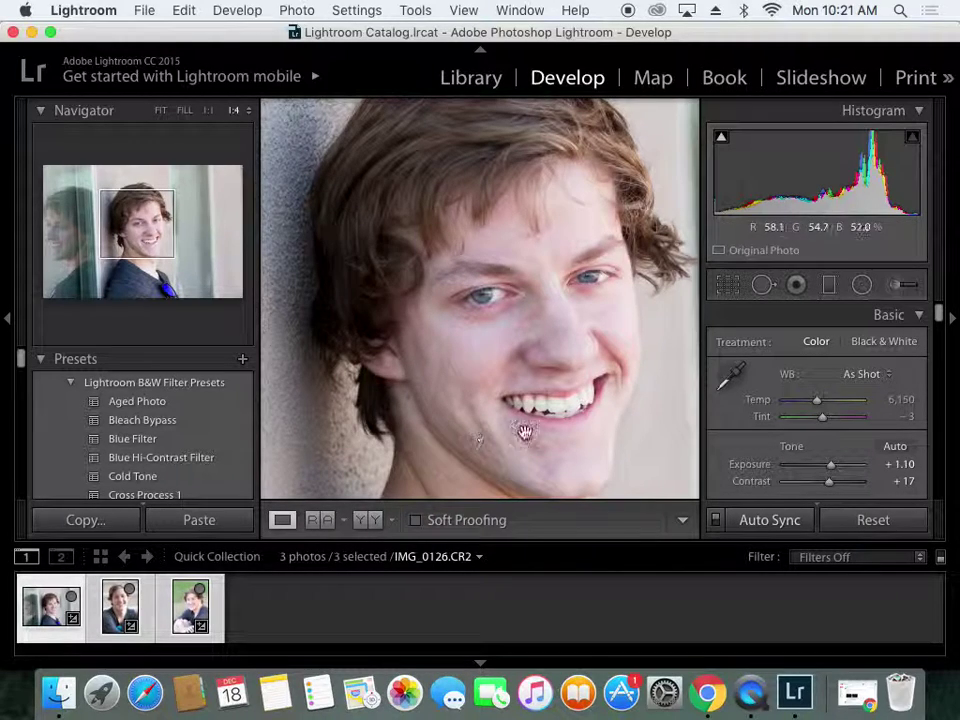
# Open the Adjustment Brush with the Soften Skin effect and paint a first forehead stroke.
pyautogui.click(896, 288)
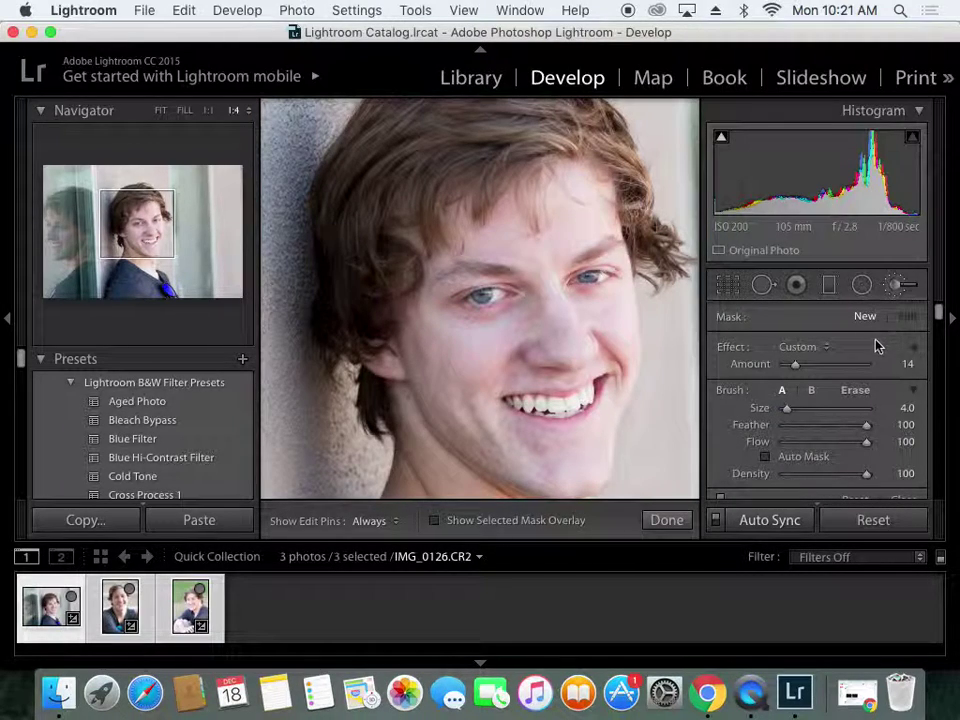
pyautogui.click(828, 350)
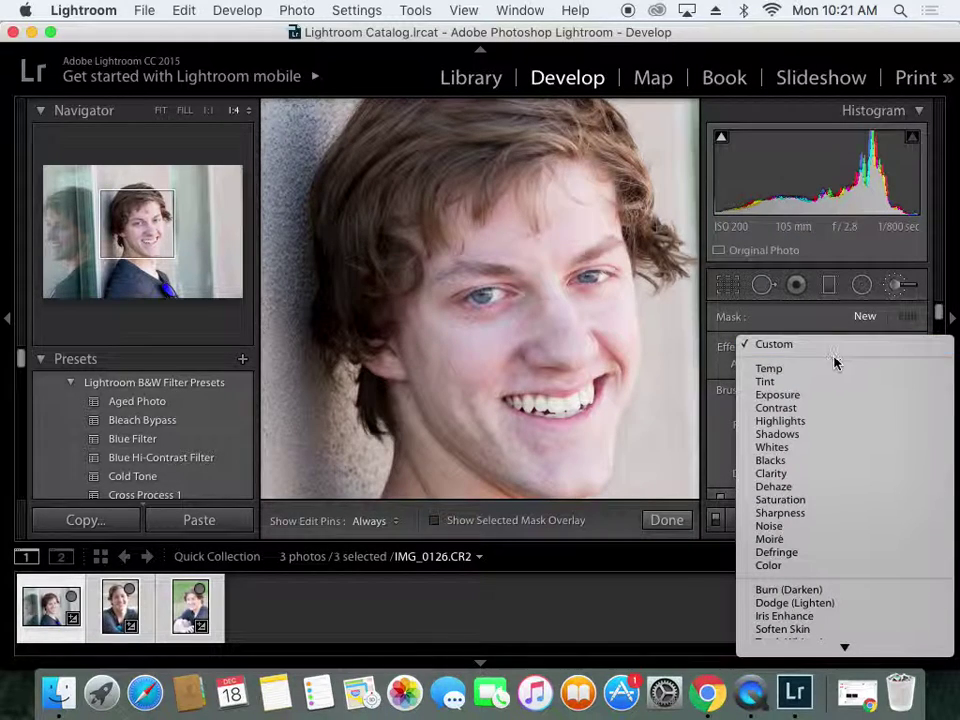
pyautogui.click(817, 630)
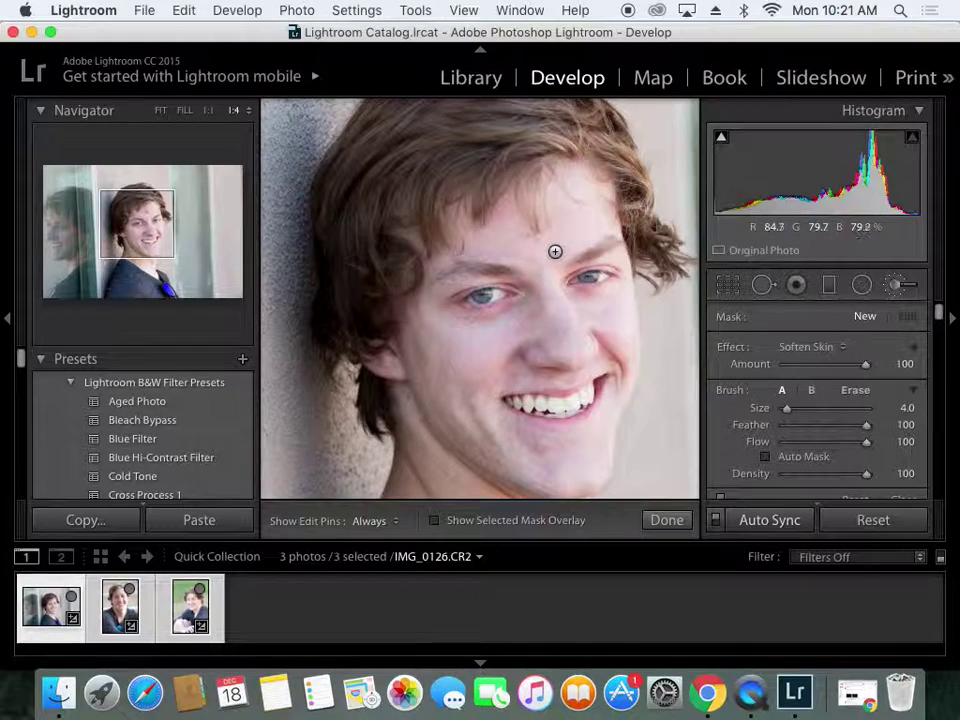
pyautogui.press('h')
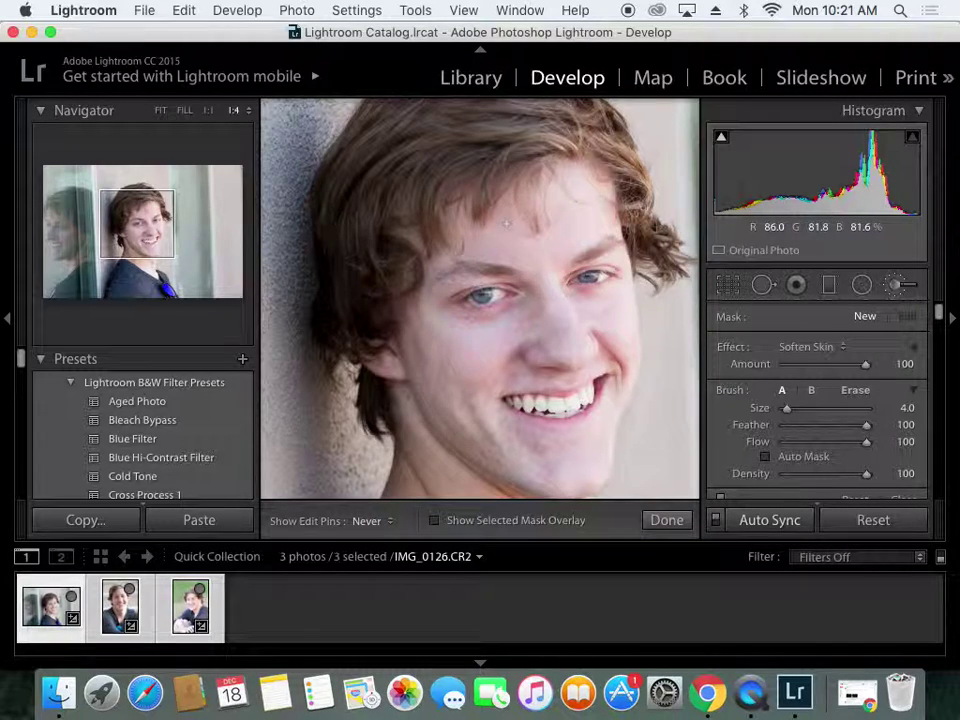
pyautogui.moveTo(545, 252); pyautogui.dragTo(490, 225)
# Extend the Soften Skin strokes across the forehead to the hairline, Alt-erasing stray areas.
pyautogui.click(435, 520)
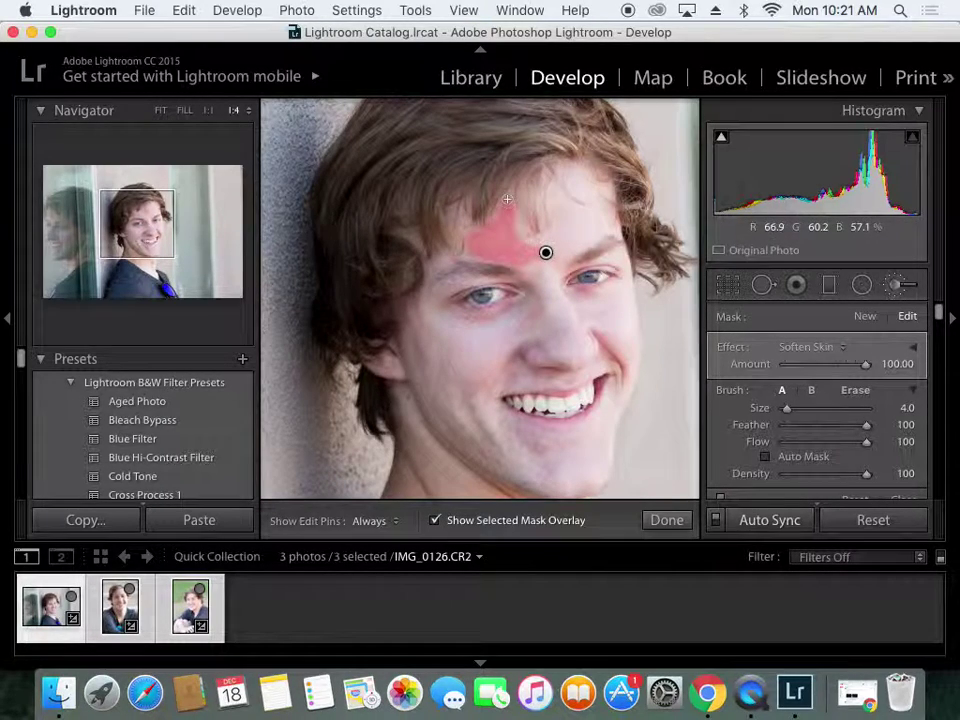
pyautogui.press('h')
pyautogui.moveTo(541, 247)
pyautogui.mouseDown()
pyautogui.moveTo(590, 245)
pyautogui.moveTo(554, 201)
pyautogui.moveTo(559, 234)
pyautogui.moveTo(557, 190)
pyautogui.moveTo(592, 212)
pyautogui.moveTo(572, 182)
pyautogui.mouseUp()
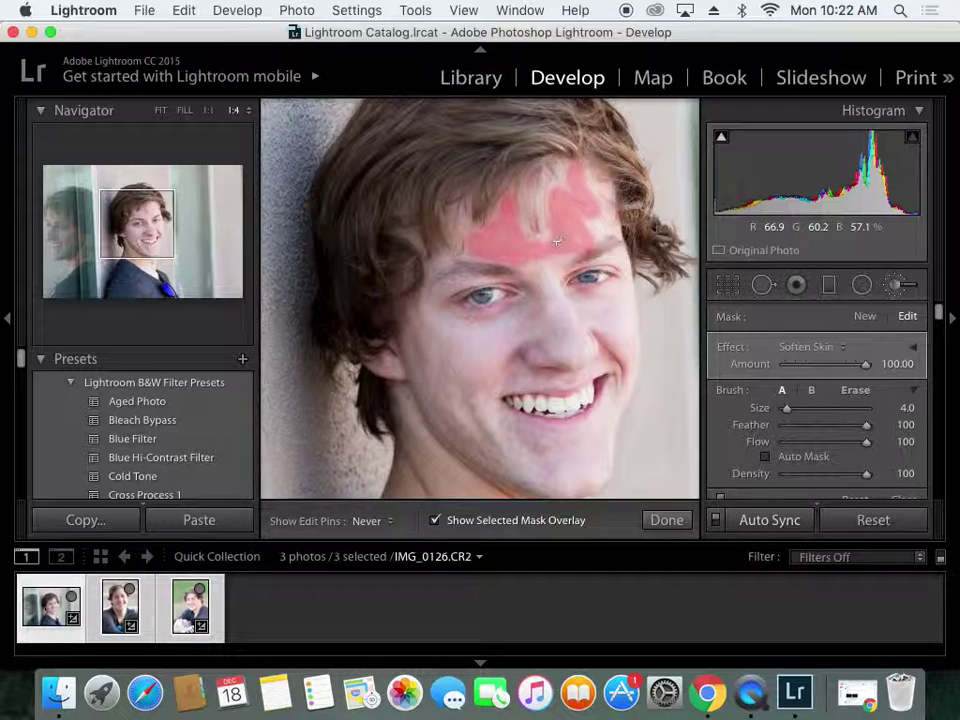
pyautogui.press('h')
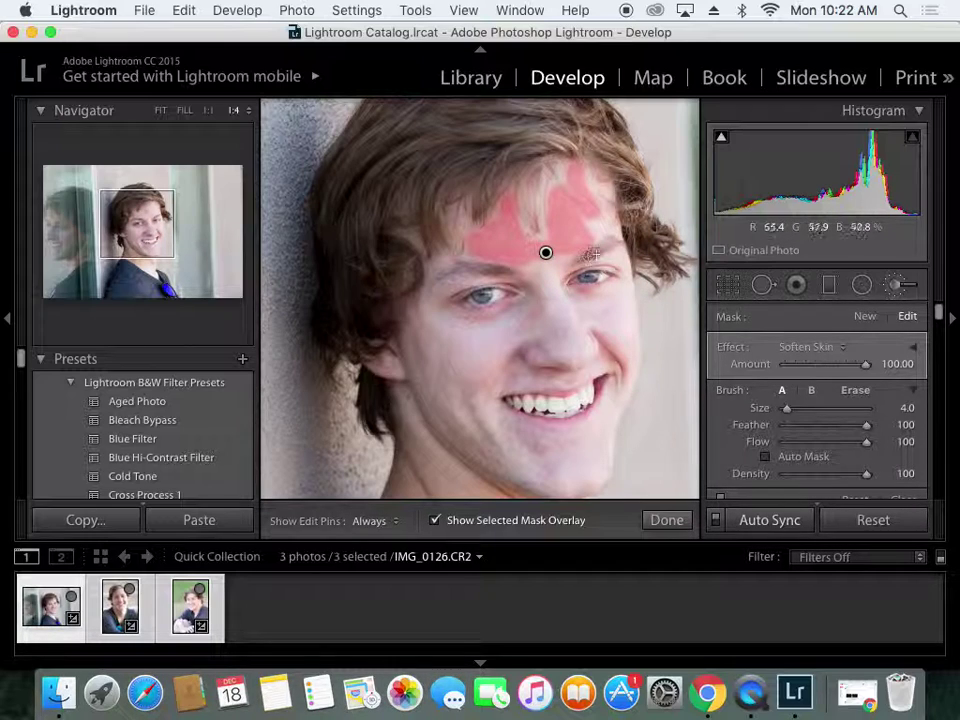
pyautogui.press('alt')
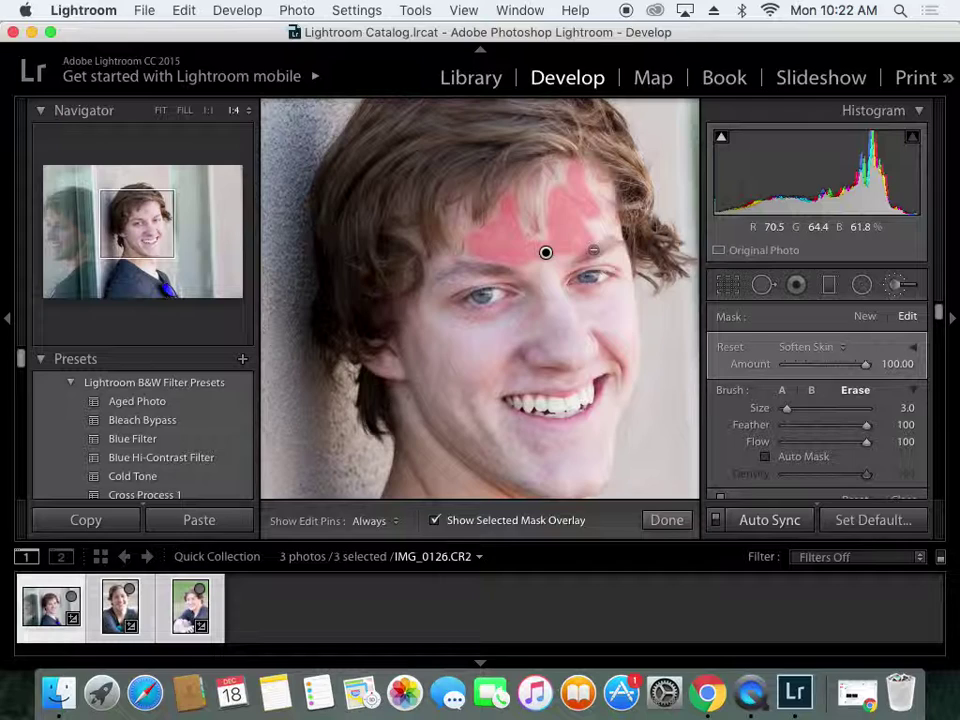
pyautogui.press('h')
pyautogui.press('h')
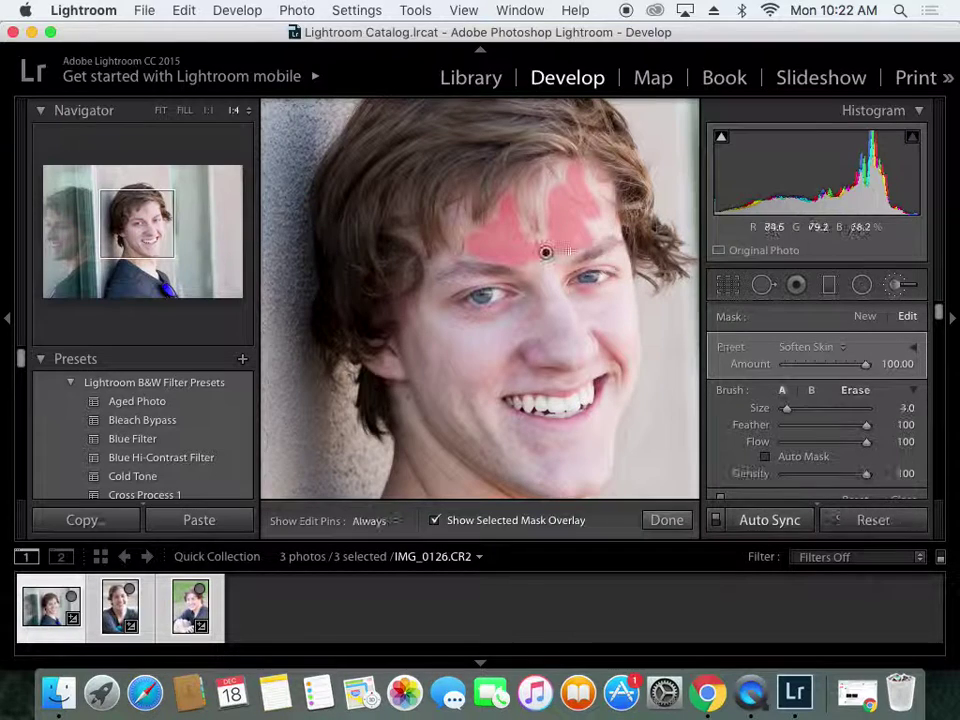
pyautogui.press('alt')
pyautogui.press('alt')
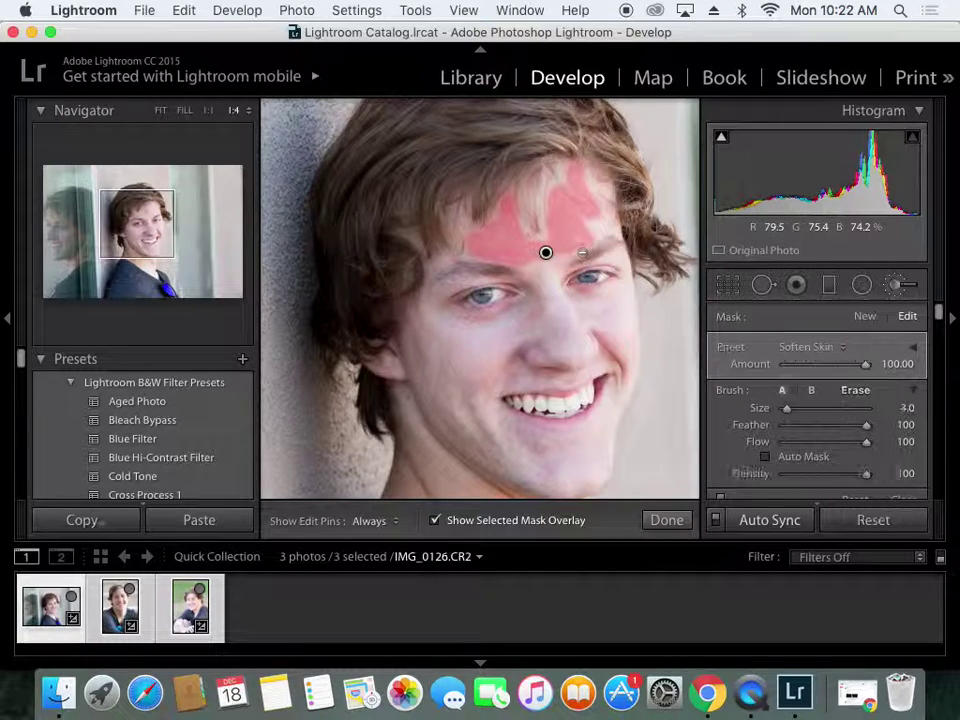
pyautogui.press('h')
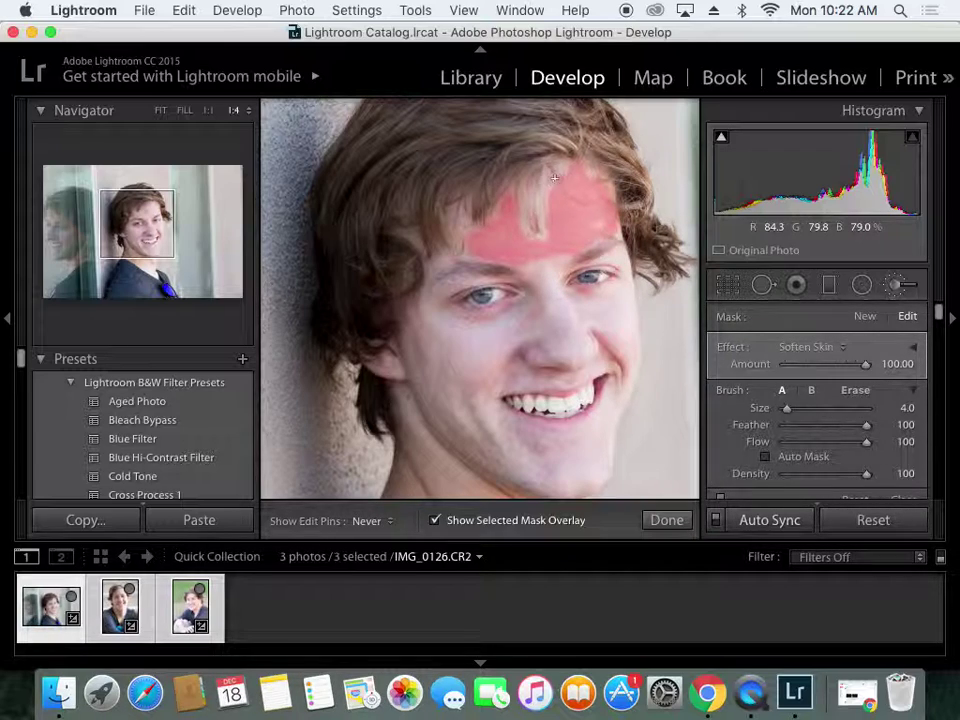
# Enlarge the brush and paint Soften Skin over the nose, left cheek and jawline to the chin.
pyautogui.moveTo(545, 232)
pyautogui.mouseDown()
pyautogui.moveTo(547, 317)
pyautogui.moveTo(451, 317)
pyautogui.moveTo(437, 297)
pyautogui.moveTo(444, 320)
pyautogui.moveTo(478, 329)
pyautogui.mouseUp()
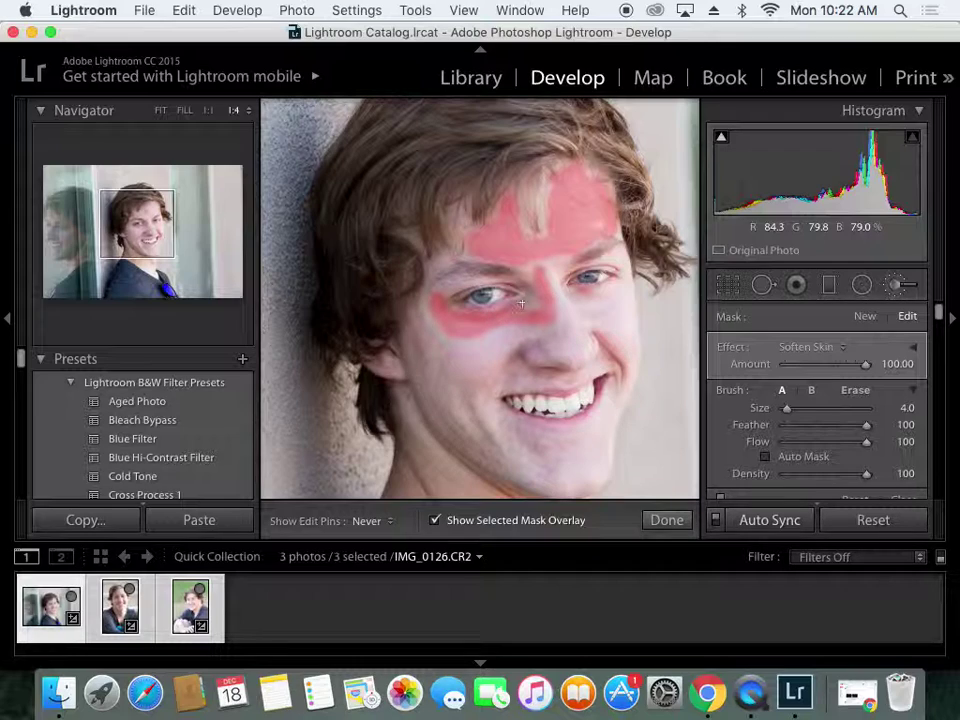
pyautogui.press('h')
pyautogui.press(']')
pyautogui.press('h')
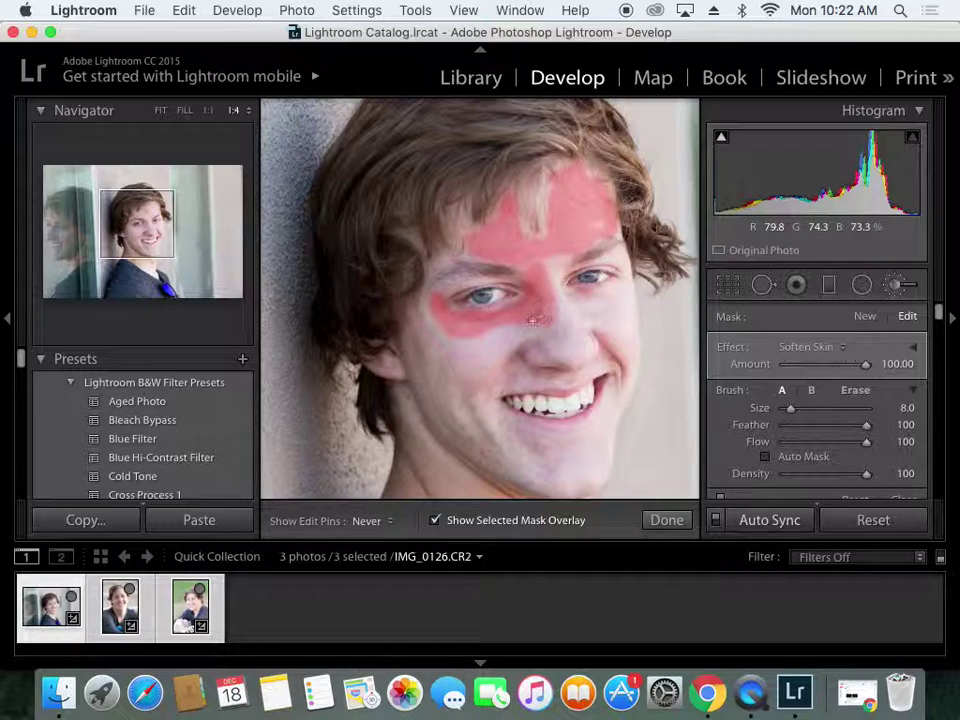
pyautogui.moveTo(459, 331); pyautogui.dragTo(419, 306)
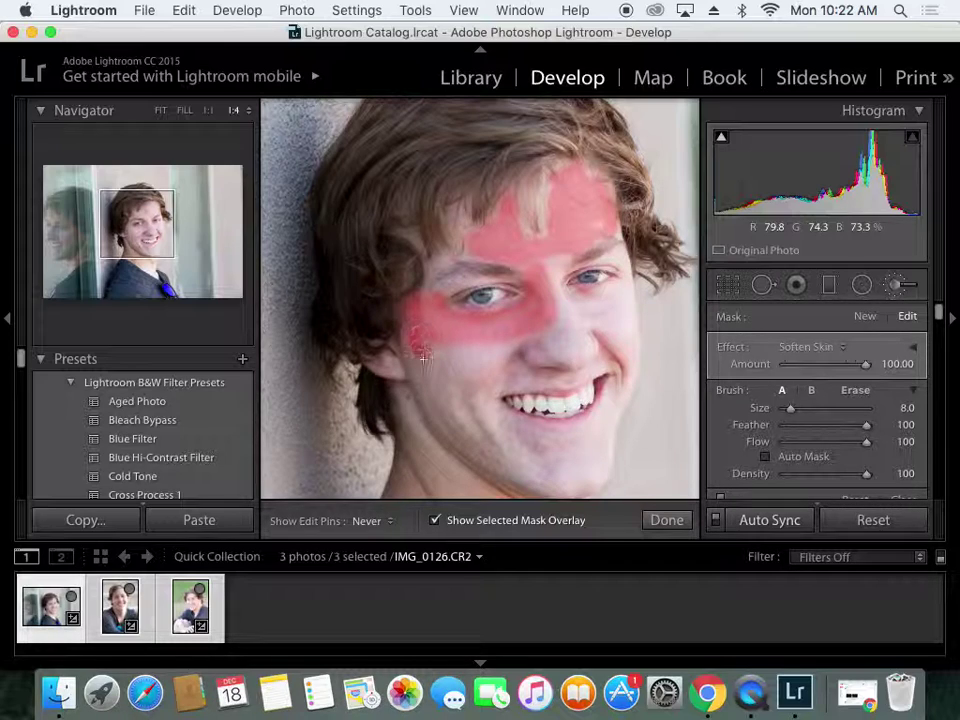
pyautogui.moveTo(423, 360)
pyautogui.mouseDown()
pyautogui.moveTo(482, 472)
pyautogui.moveTo(577, 489)
pyautogui.moveTo(456, 439)
pyautogui.moveTo(442, 419)
pyautogui.moveTo(492, 446)
pyautogui.moveTo(579, 445)
pyautogui.moveTo(486, 426)
pyautogui.moveTo(477, 403)
pyautogui.moveTo(486, 387)
pyautogui.moveTo(592, 362)
pyautogui.moveTo(604, 348)
pyautogui.moveTo(592, 338)
pyautogui.moveTo(515, 349)
pyautogui.moveTo(549, 351)
pyautogui.moveTo(562, 302)
pyautogui.mouseUp()
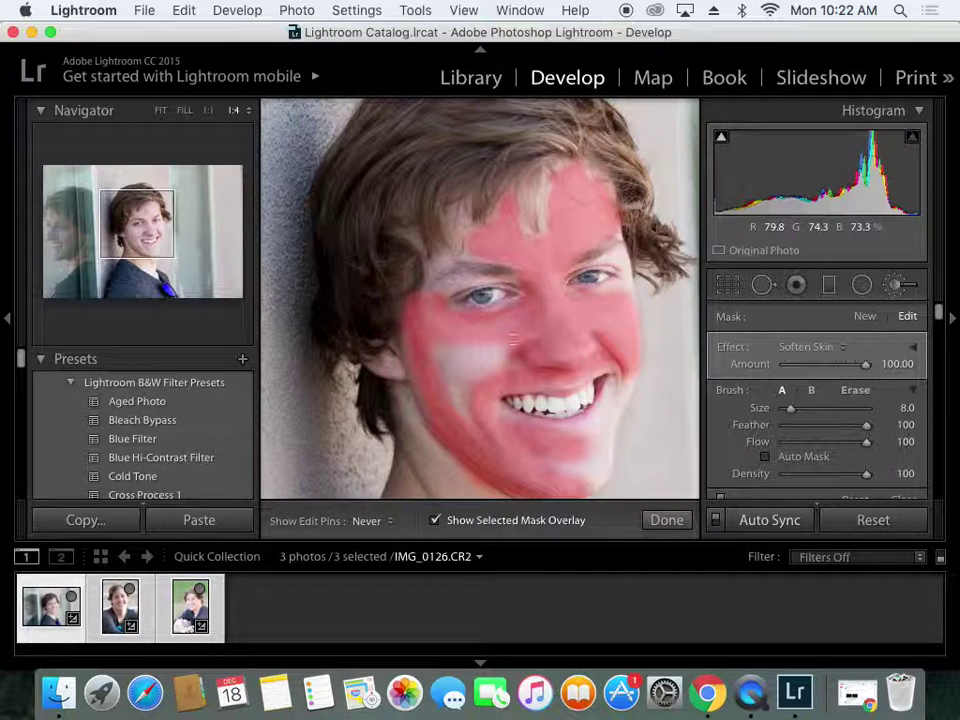
# Fill the remaining light patch on the left cheek and shrink the brush to size 3.0.
pyautogui.moveTo(509, 347)
pyautogui.mouseDown()
pyautogui.moveTo(442, 353)
pyautogui.moveTo(441, 389)
pyautogui.moveTo(458, 420)
pyautogui.moveTo(457, 396)
pyautogui.moveTo(488, 368)
pyautogui.mouseUp()
pyautogui.press('h')
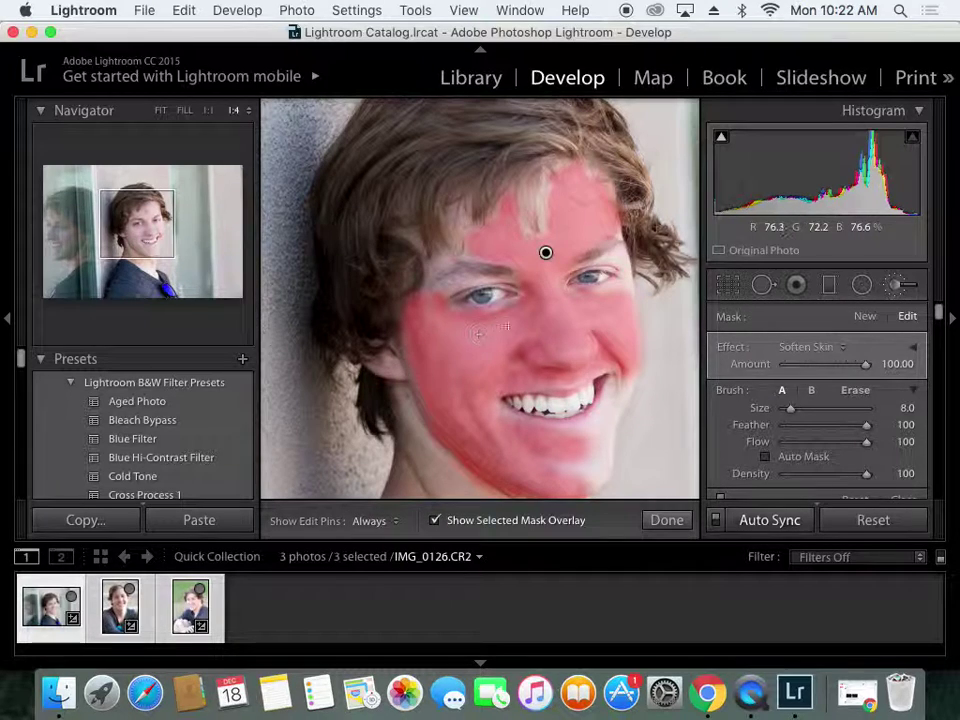
pyautogui.press('h')
pyautogui.press('h')
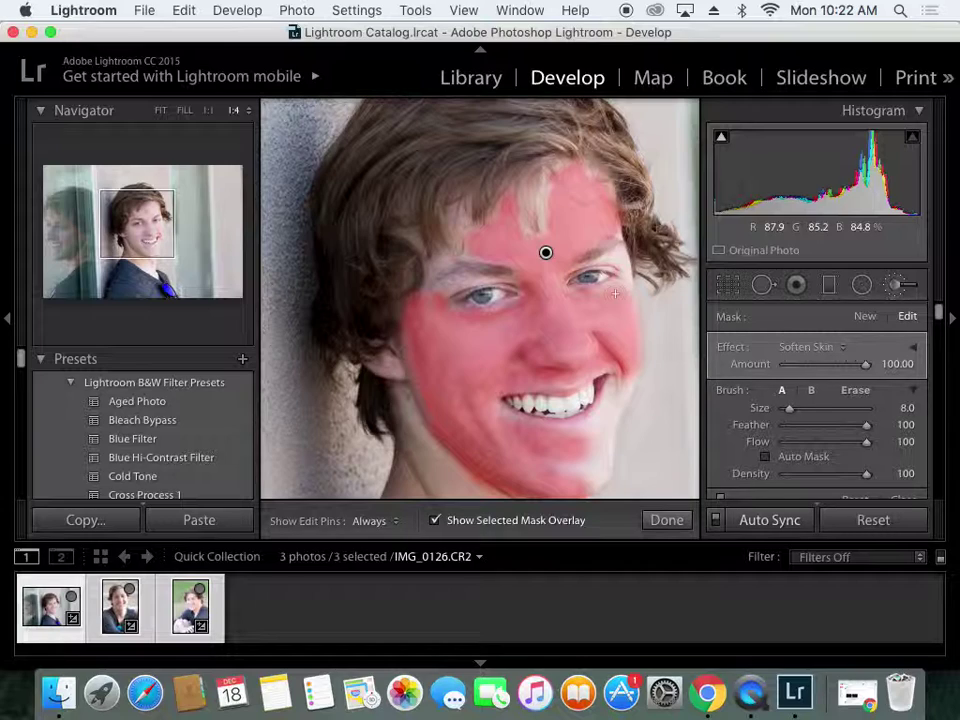
pyautogui.press('[')
pyautogui.press('[')
pyautogui.press('[')
pyautogui.press('h')
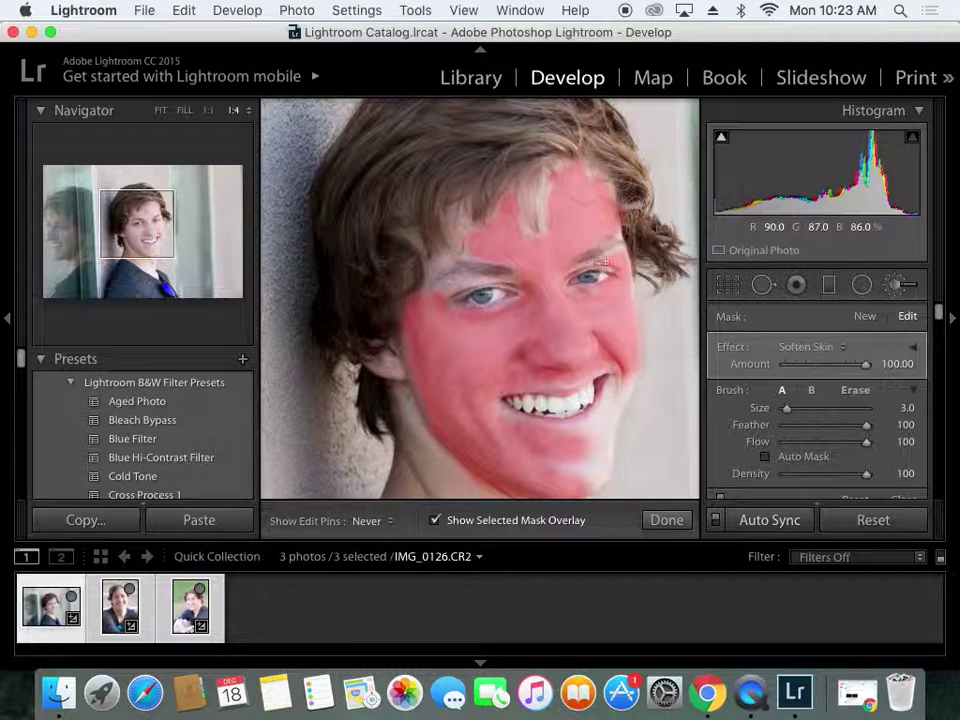
pyautogui.press('h')
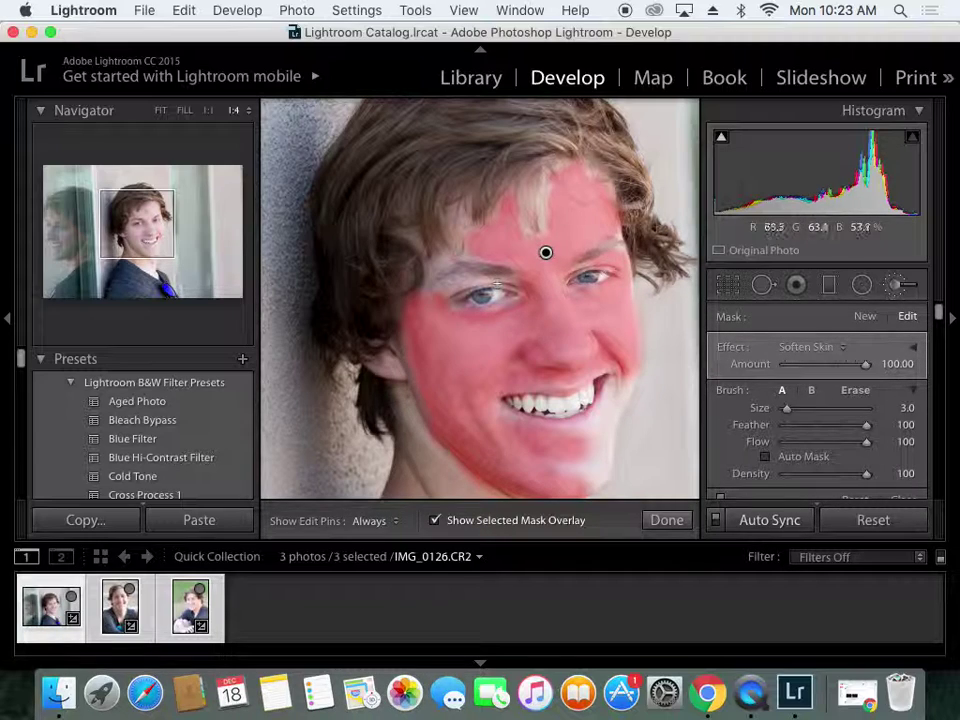
pyautogui.press('h')
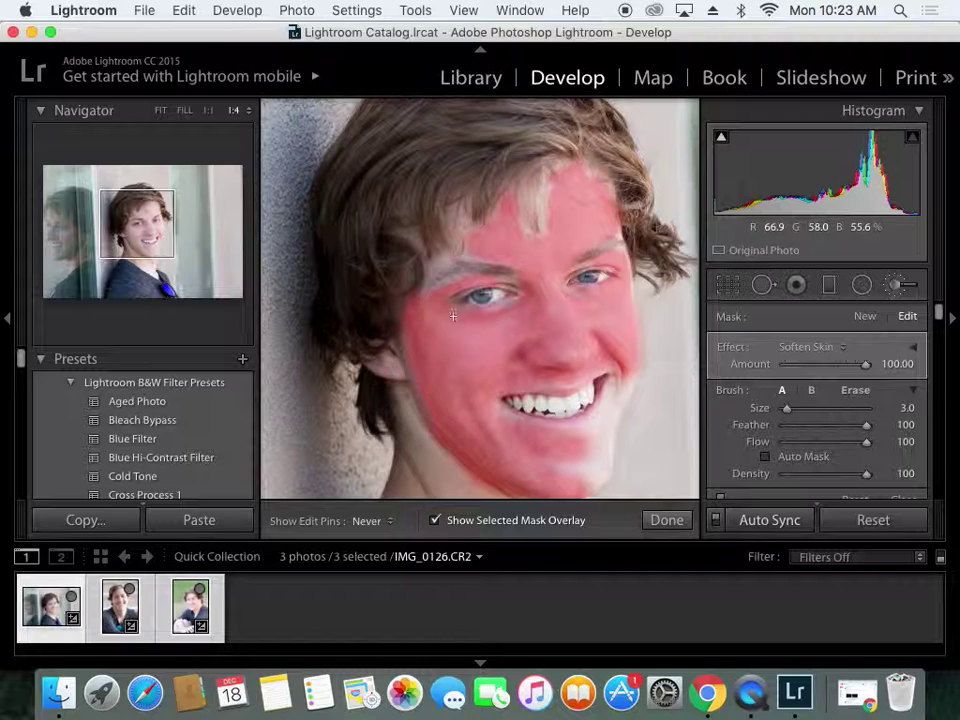
pyautogui.press('h')
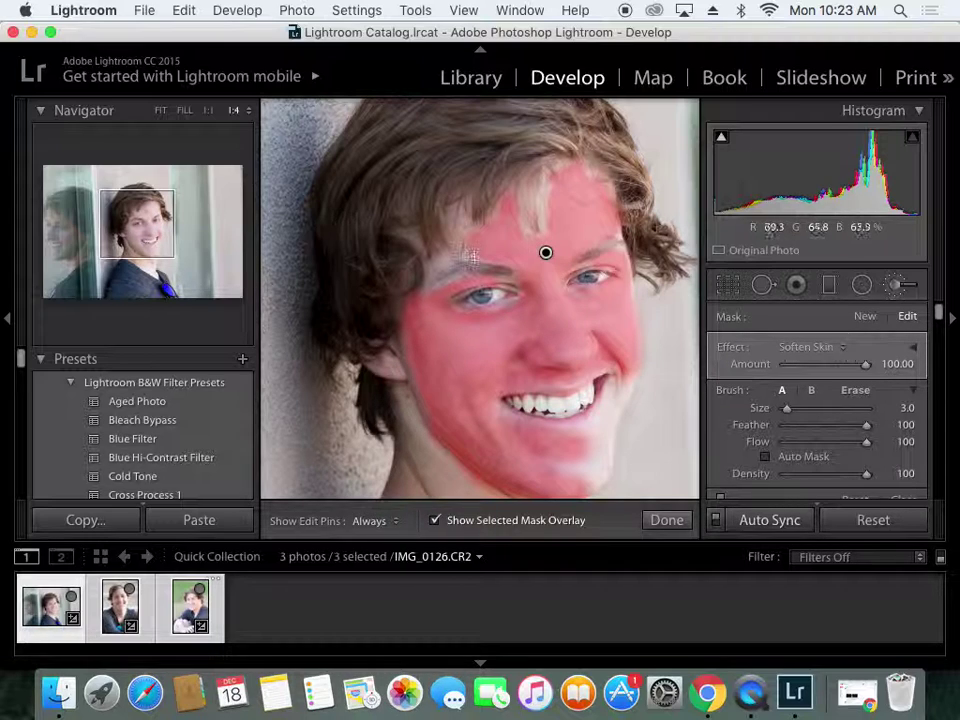
pyautogui.press('h')
pyautogui.press('h')
pyautogui.press('h')
pyautogui.press('h')
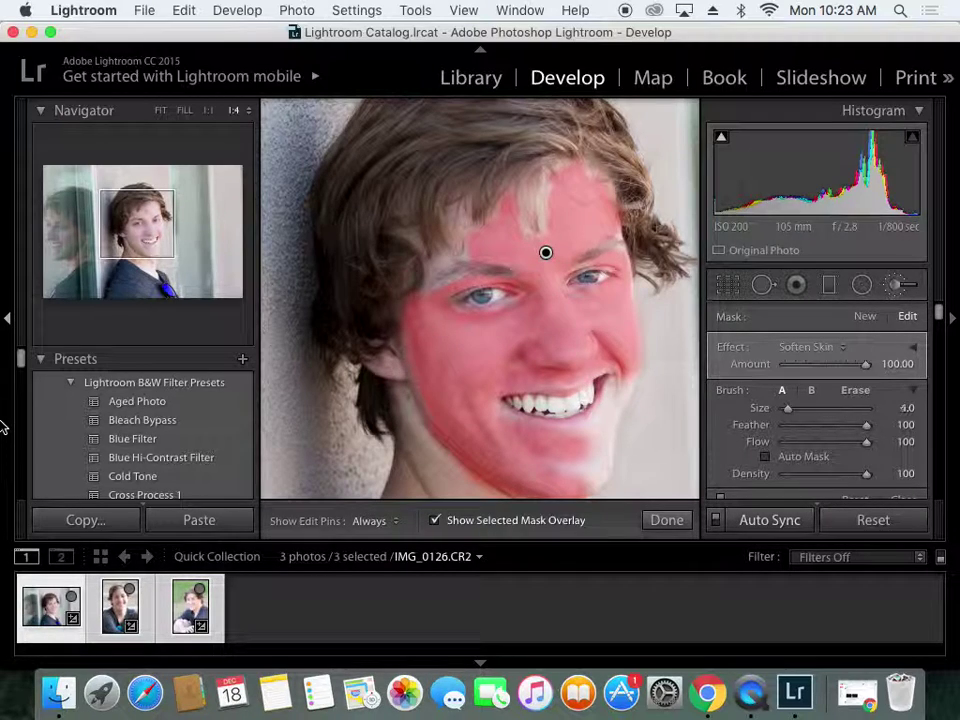
# Enlarge the brush to size 6, paint the right cheek and jaw, then switch to Erase.
pyautogui.press(']')
pyautogui.press(']')
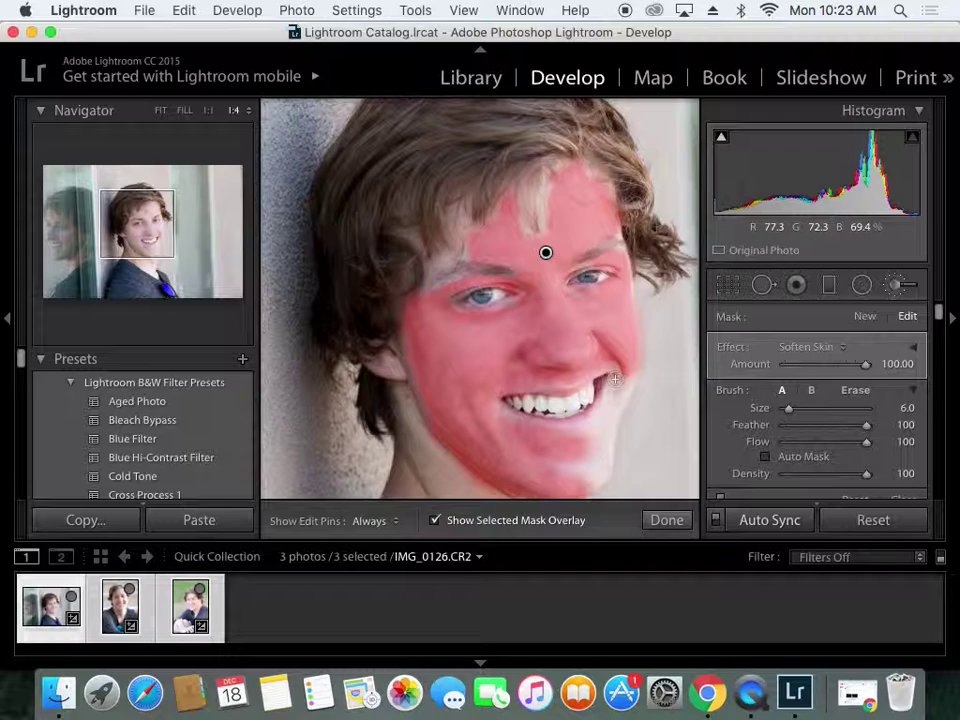
pyautogui.press('h')
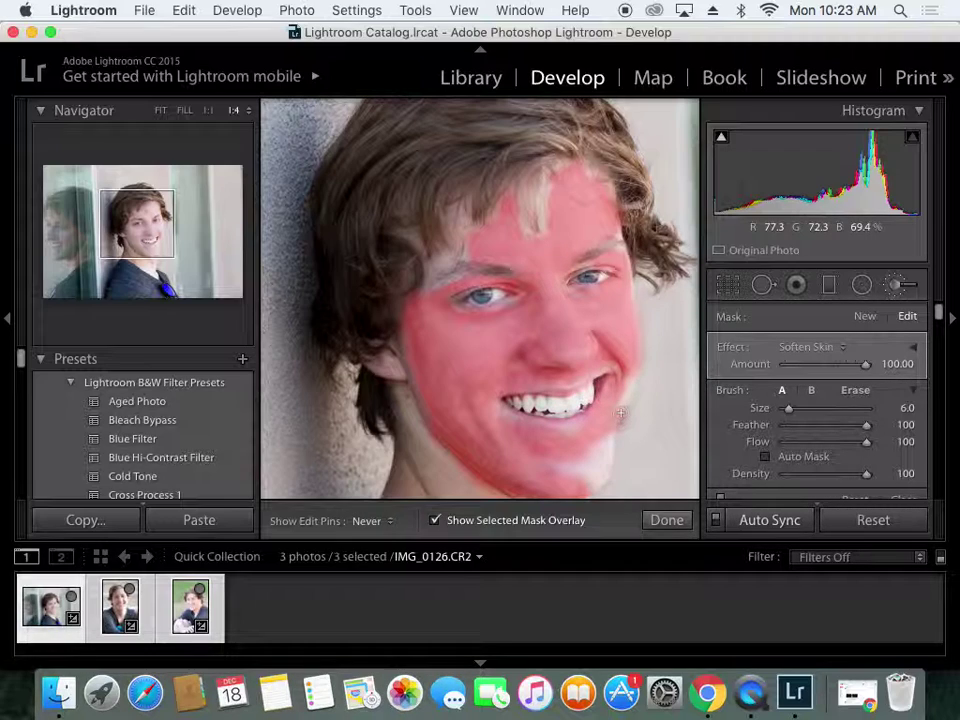
pyautogui.moveTo(620, 412); pyautogui.dragTo(625, 370)
pyautogui.moveTo(610, 428)
pyautogui.mouseDown()
pyautogui.moveTo(599, 484)
pyautogui.moveTo(593, 457)
pyautogui.mouseUp()
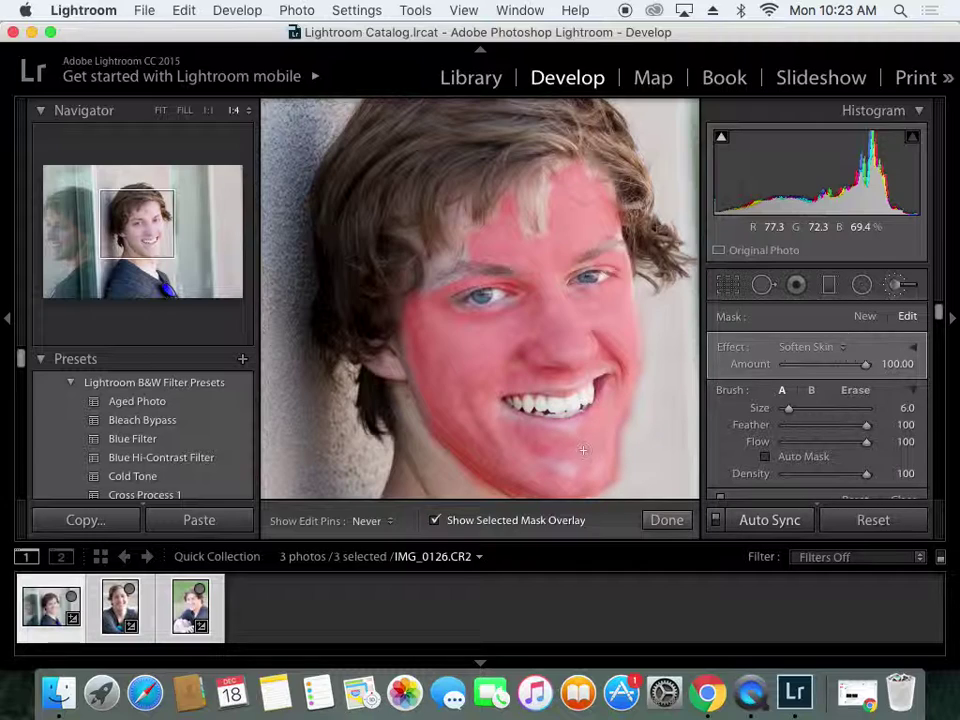
pyautogui.press('h')
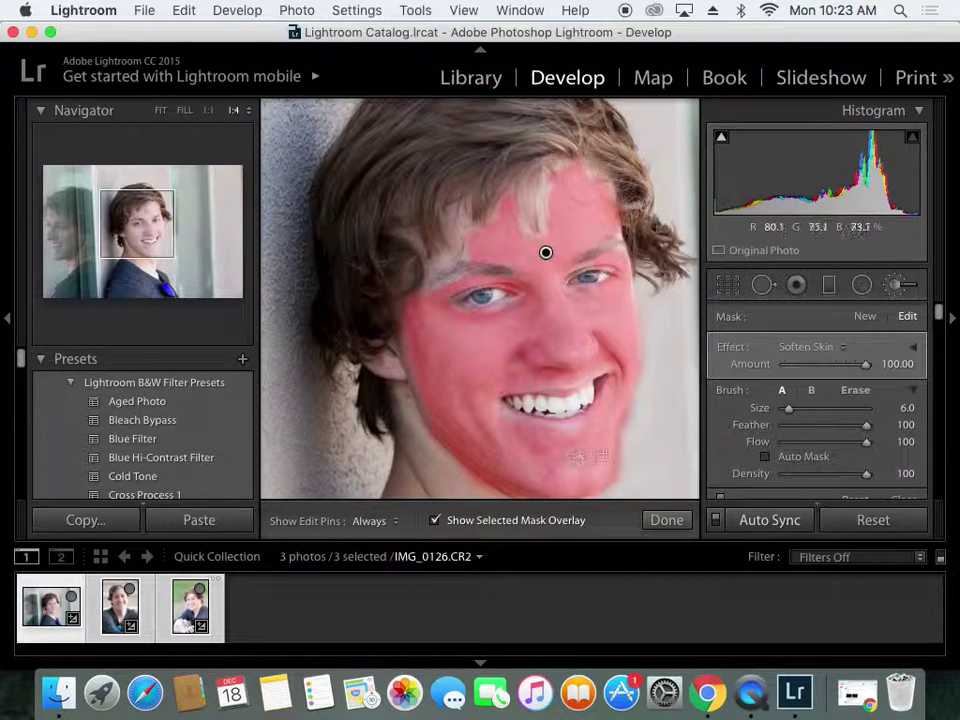
pyautogui.press('alt')
pyautogui.press('h')
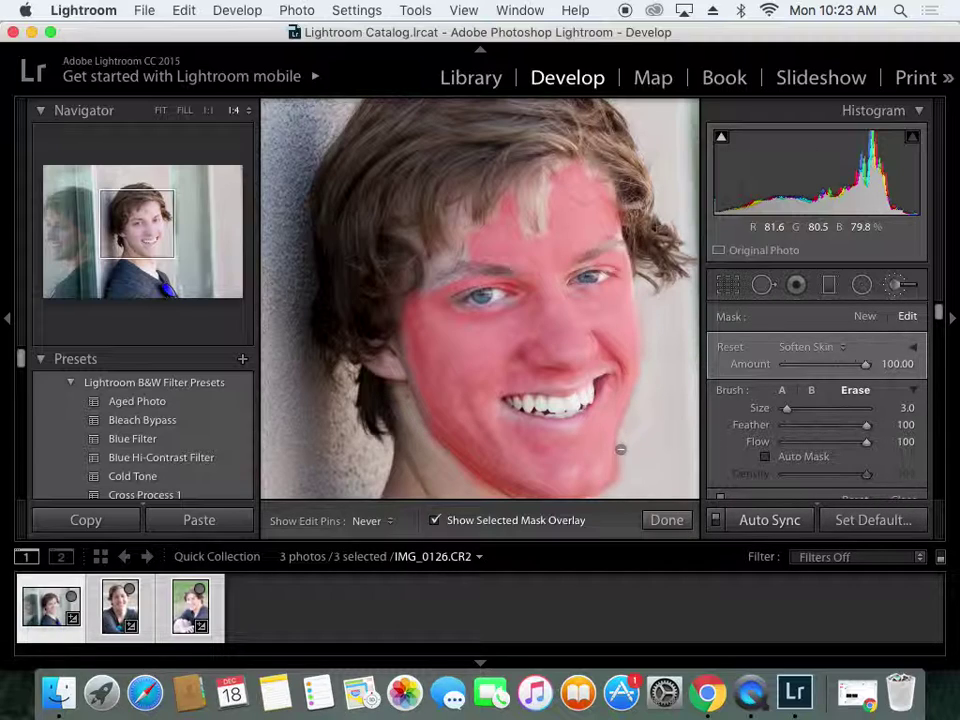
# Erase mask spill on the chin's right edge, then paint Soften Skin over the ear and neck.
pyautogui.moveTo(621, 474); pyautogui.dragTo(632, 432)
pyautogui.press('h')
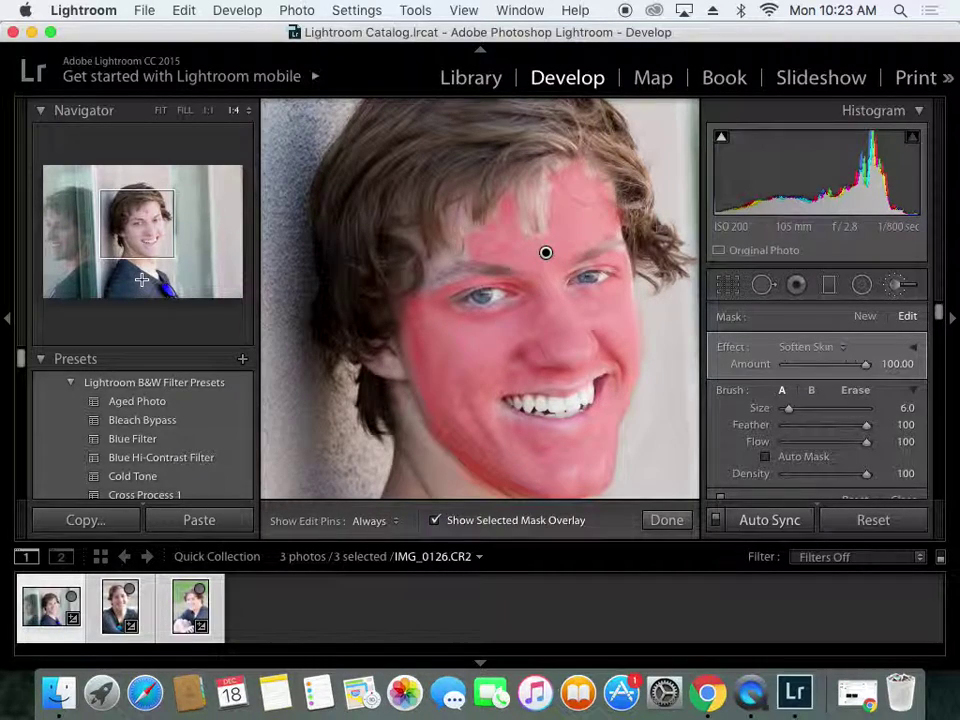
pyautogui.moveTo(144, 252)
pyautogui.mouseDown()
pyautogui.moveTo(144, 268)
pyautogui.moveTo(177, 288)
pyautogui.moveTo(142, 275)
pyautogui.mouseUp()
pyautogui.press('h')
pyautogui.moveTo(424, 238)
pyautogui.mouseDown()
pyautogui.moveTo(423, 293)
pyautogui.moveTo(410, 364)
pyautogui.moveTo(518, 414)
pyautogui.moveTo(594, 470)
pyautogui.moveTo(619, 502)
pyautogui.moveTo(588, 425)
pyautogui.moveTo(591, 353)
pyautogui.mouseUp()
pyautogui.moveTo(591, 415); pyautogui.dragTo(580, 458)
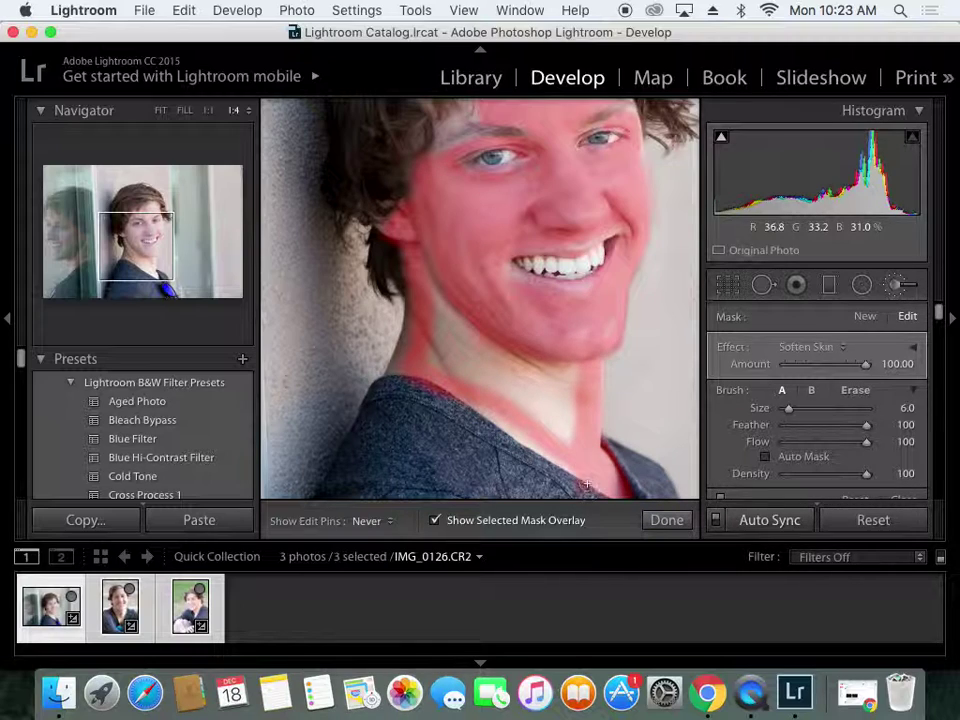
pyautogui.moveTo(503, 414)
pyautogui.mouseDown()
pyautogui.moveTo(404, 343)
pyautogui.moveTo(437, 286)
pyautogui.moveTo(475, 336)
pyautogui.moveTo(518, 368)
pyautogui.moveTo(571, 368)
pyautogui.moveTo(574, 433)
pyautogui.moveTo(545, 395)
pyautogui.moveTo(432, 316)
pyautogui.mouseUp()
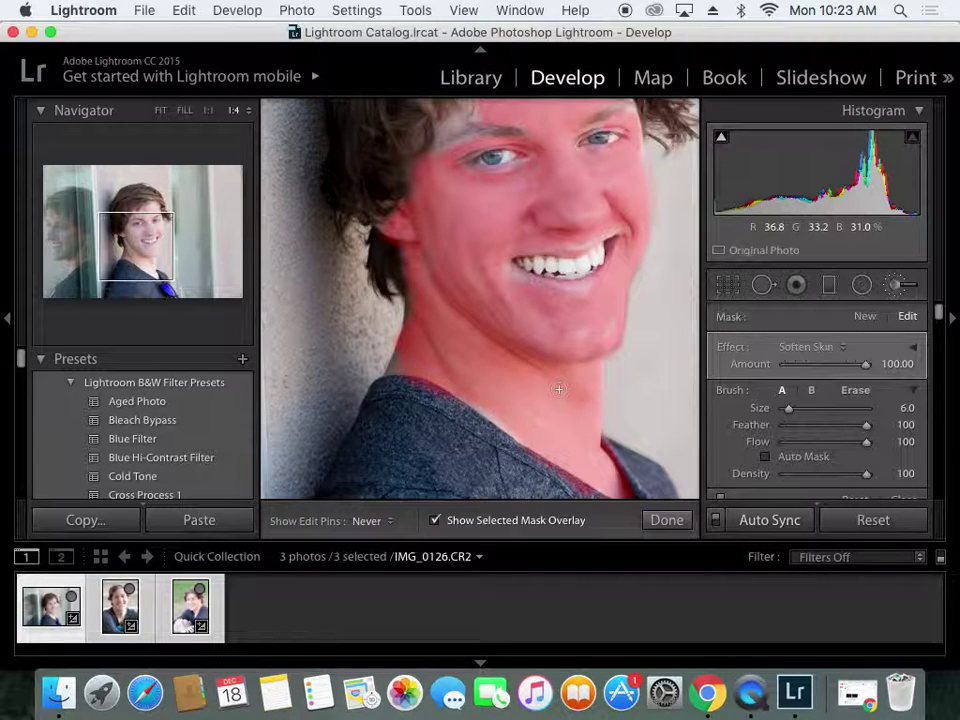
# Erase mask spill from the shirt collar and return the brush to painting.
pyautogui.press('h')
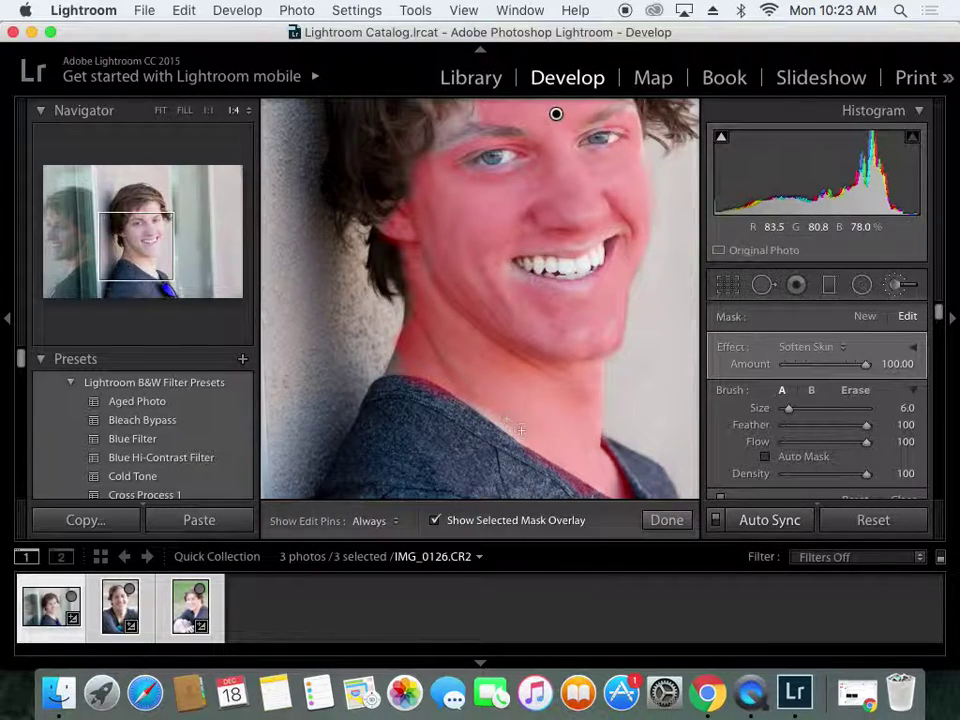
pyautogui.press('h')
pyautogui.press('h')
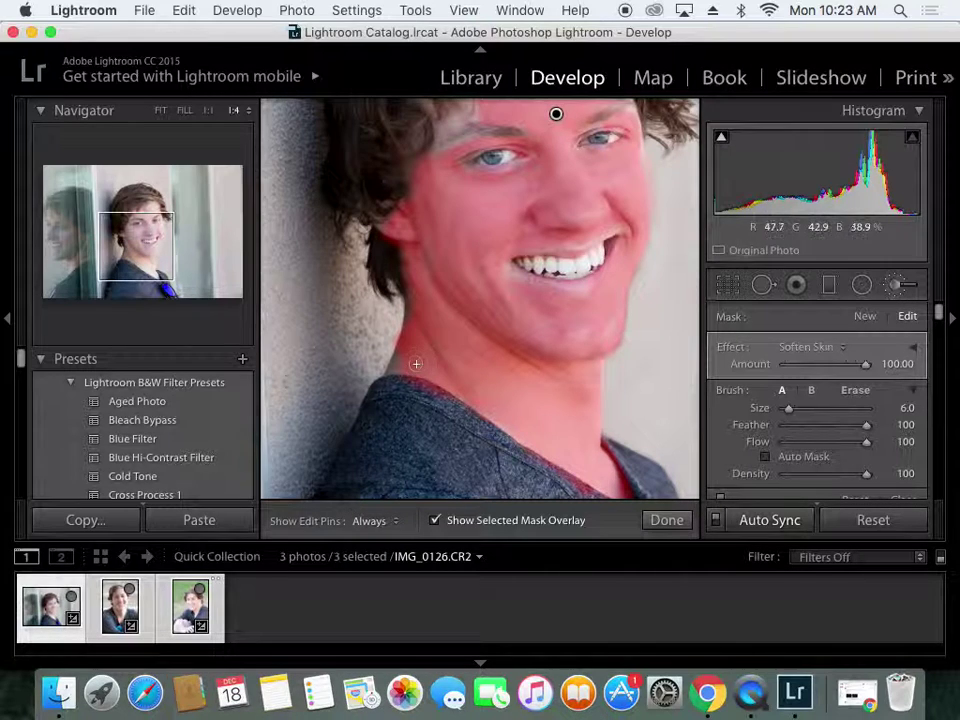
pyautogui.press('h')
pyautogui.press('h')
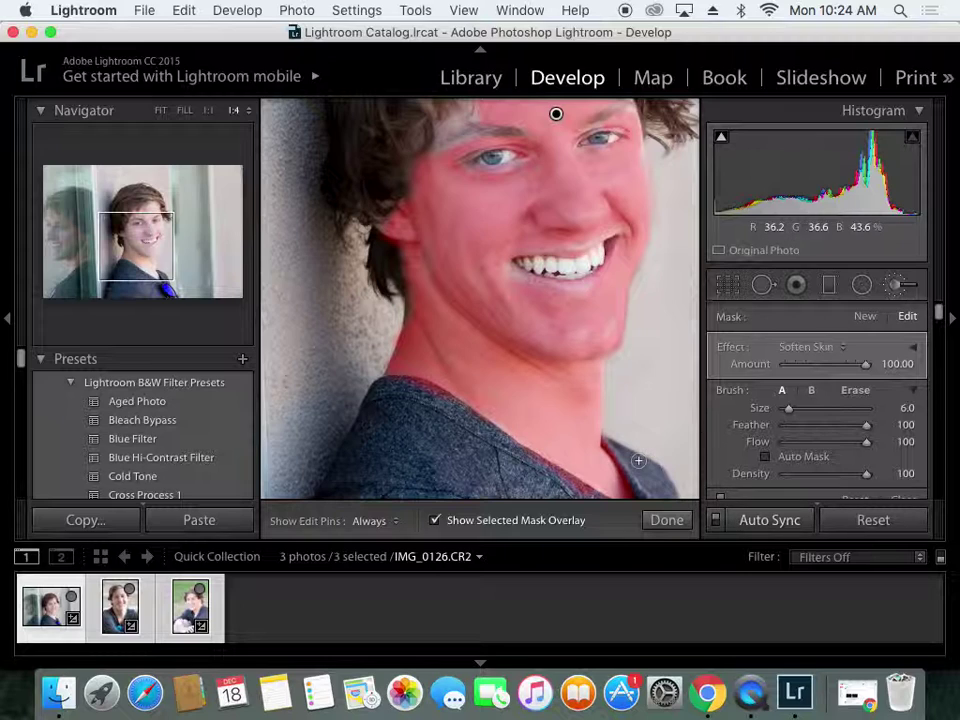
pyautogui.click(157, 259)
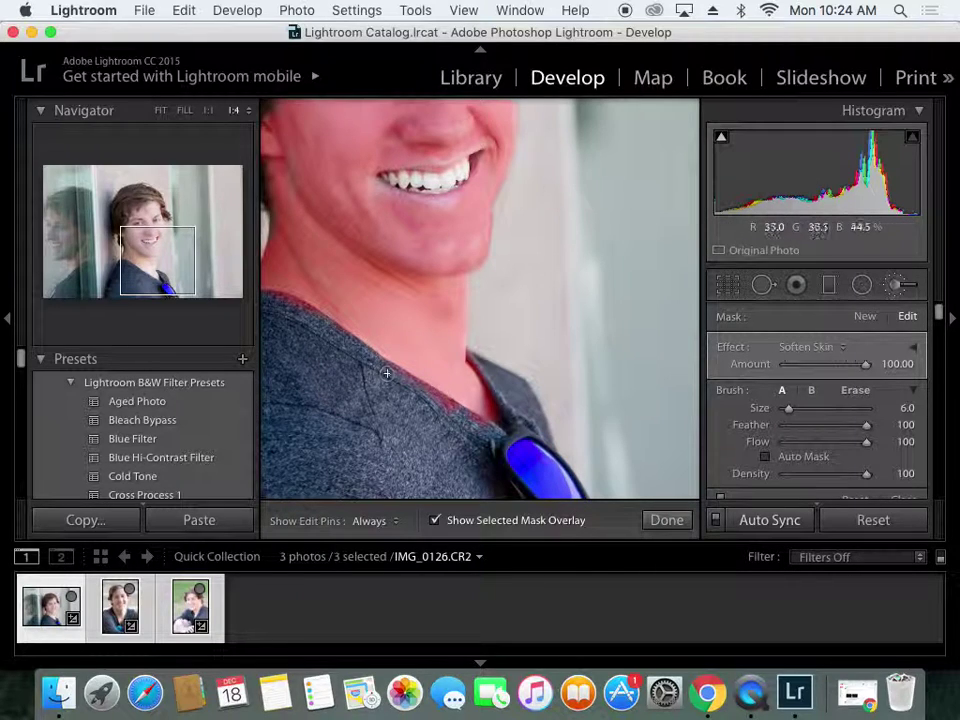
pyautogui.press('alt')
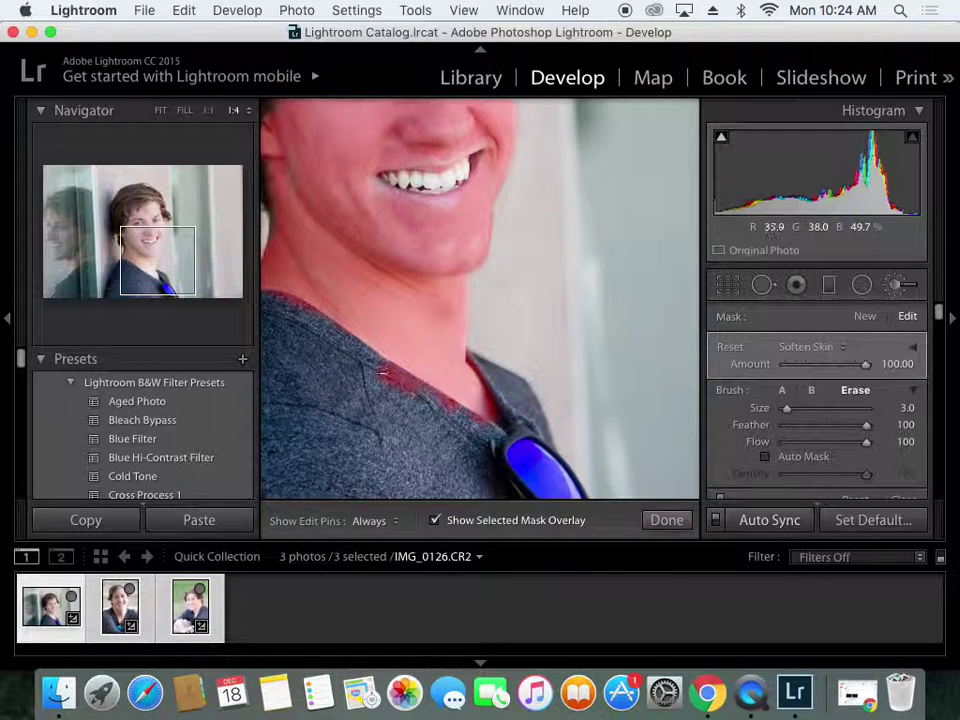
pyautogui.press('h')
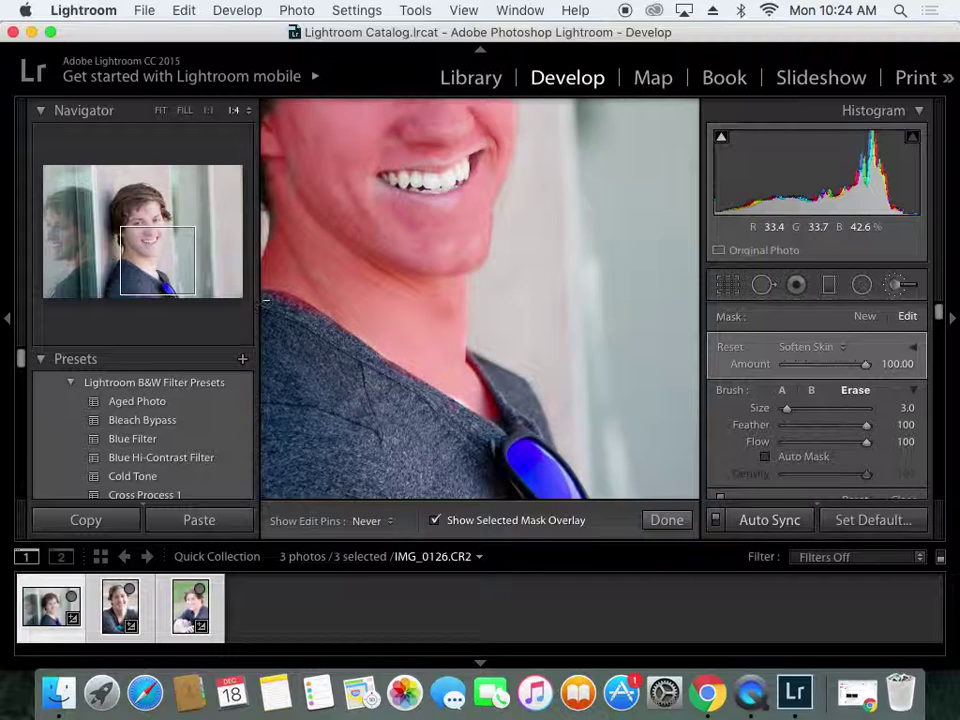
pyautogui.press('alt')
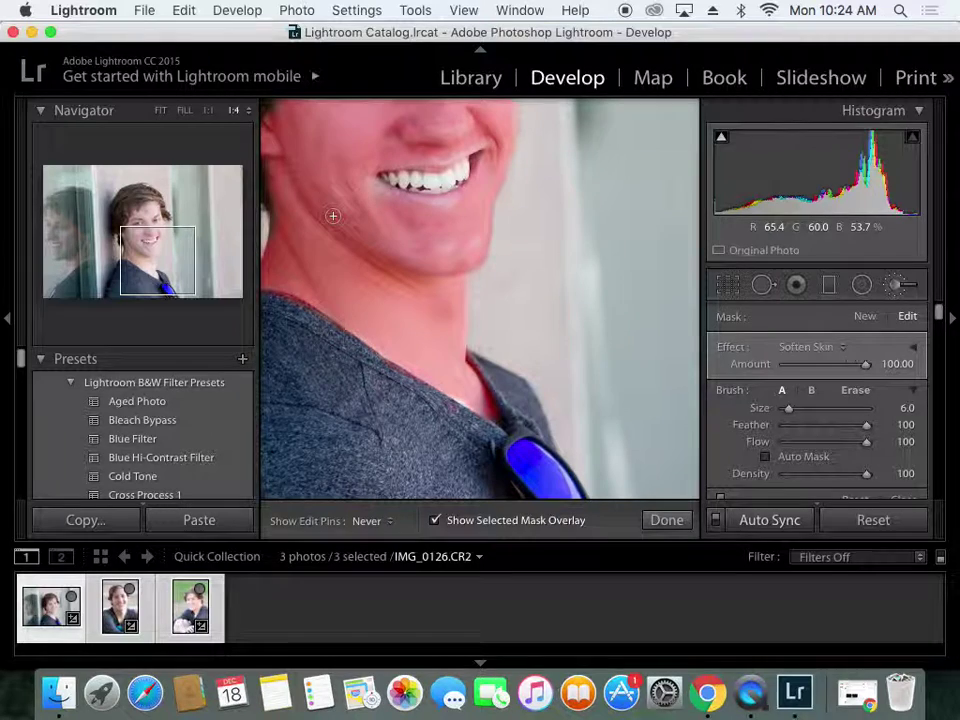
pyautogui.press('h')
pyautogui.press('h')
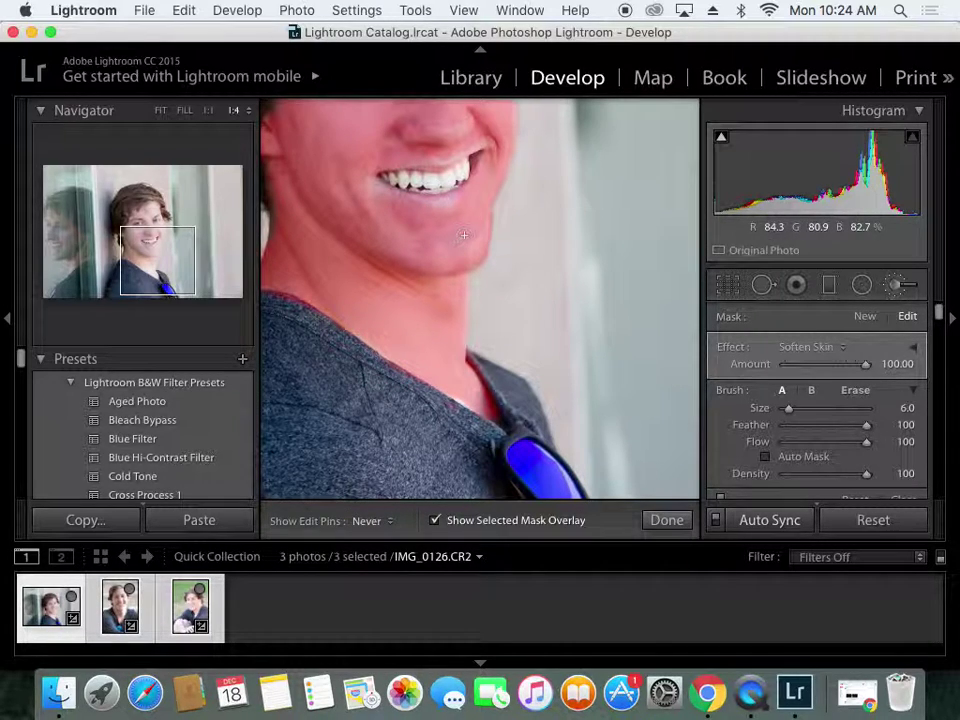
pyautogui.press('h')
pyautogui.press('h')
pyautogui.press('h')
pyautogui.moveTo(190, 270); pyautogui.dragTo(152, 229)
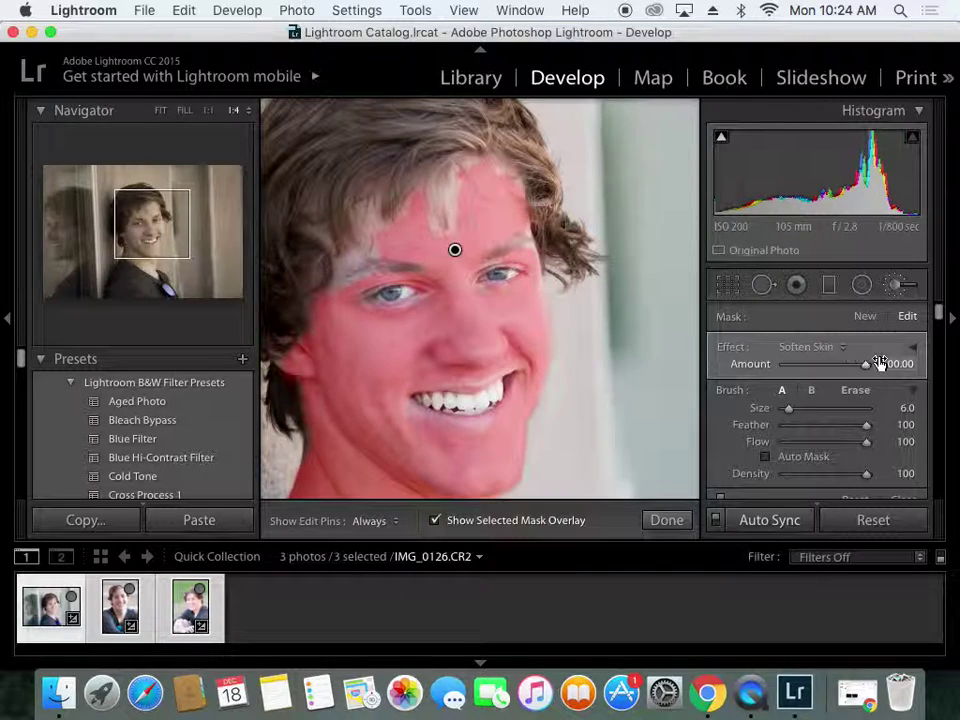
# Lower the Soften Skin Amount to 76, hide the mask overlay, and close the brush.
pyautogui.moveTo(866, 363); pyautogui.dragTo(847, 367)
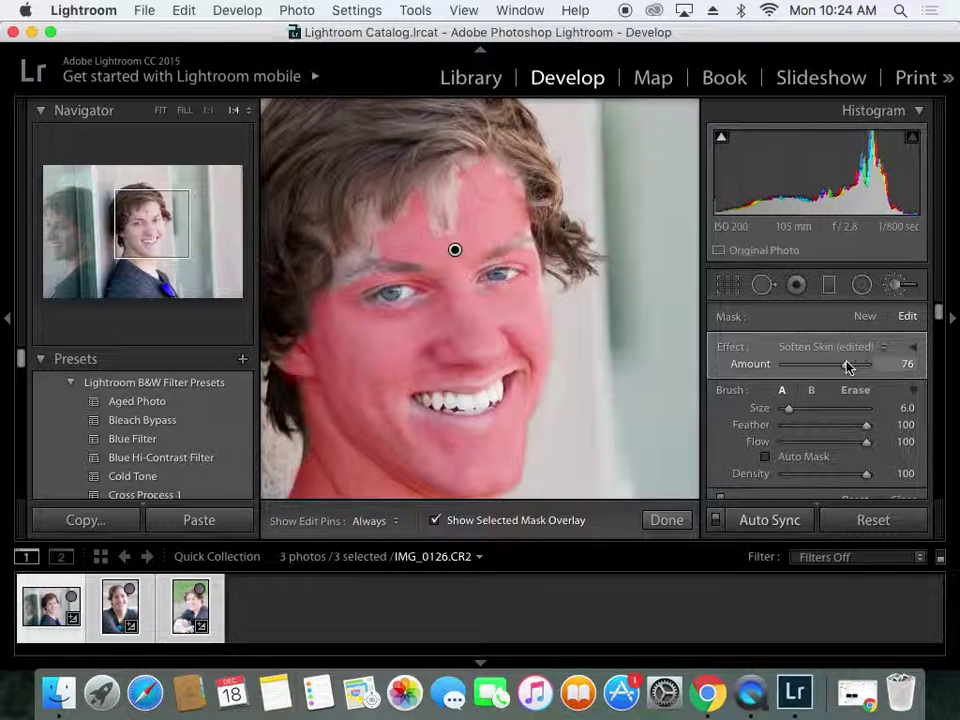
pyautogui.click(437, 521)
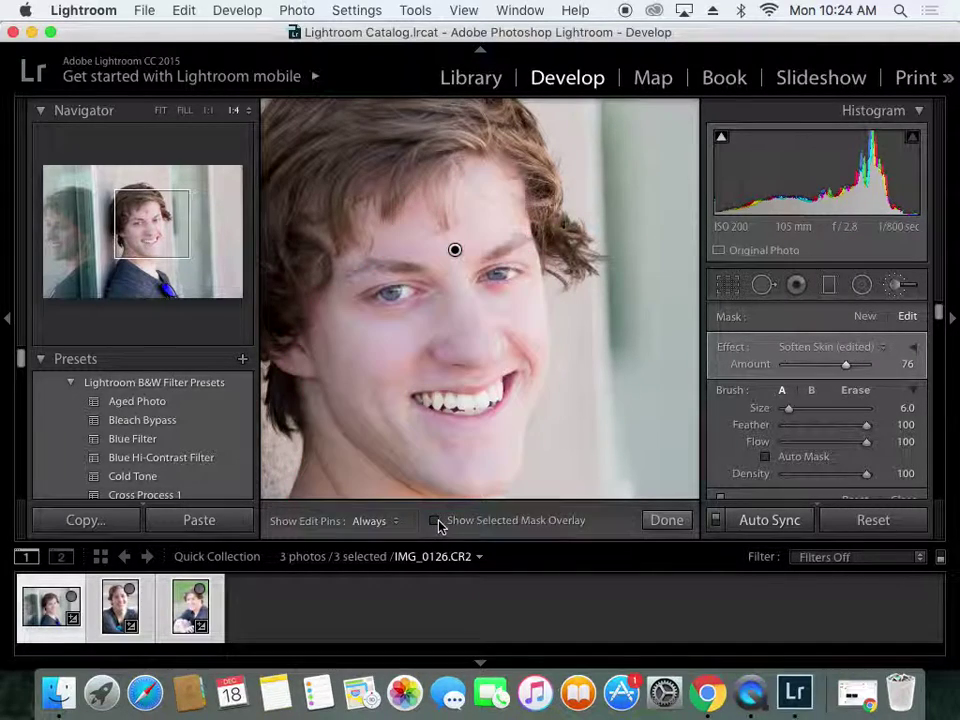
pyautogui.click(896, 285)
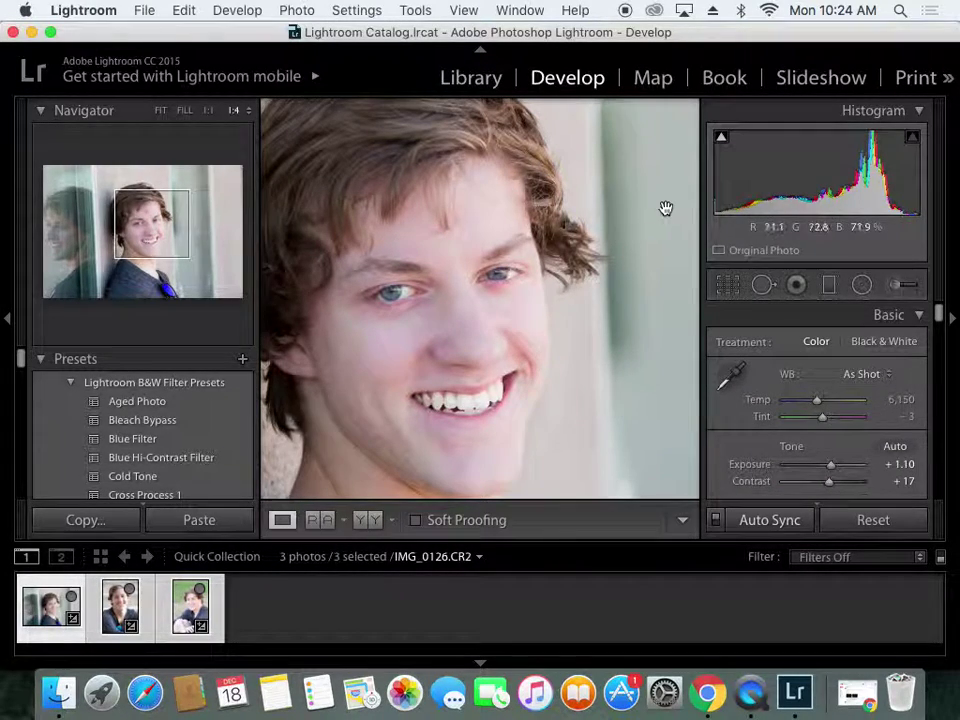
# Flip between the Before and After views to compare the softened portrait with the original.
pyautogui.press('\\')
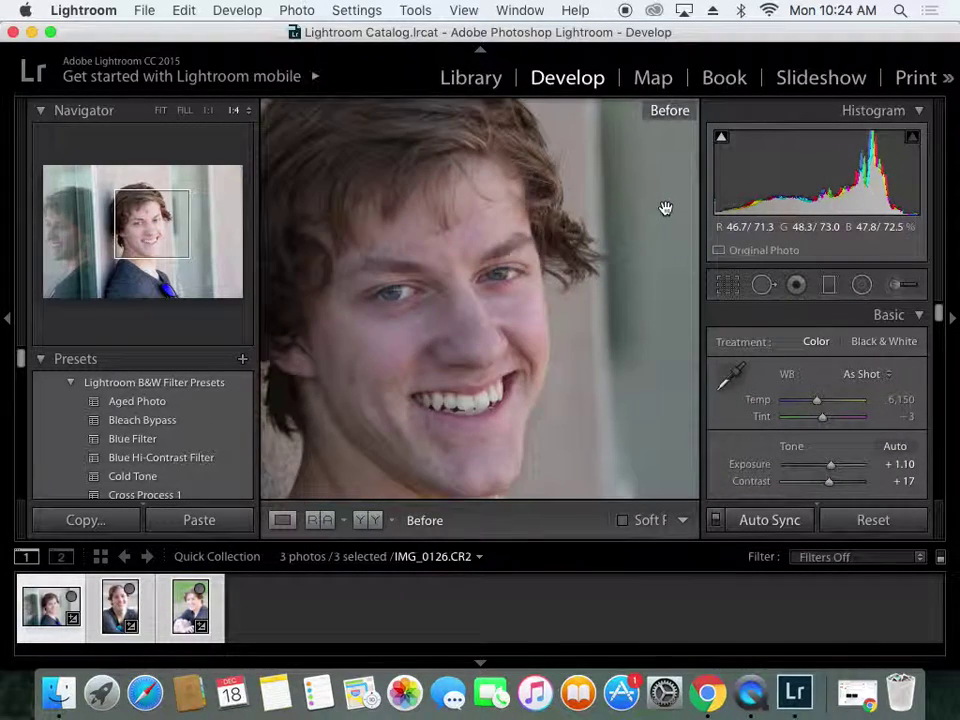
pyautogui.press('\\')
pyautogui.press('\\')
pyautogui.press('\\')
pyautogui.press('\\')
pyautogui.press('\\')
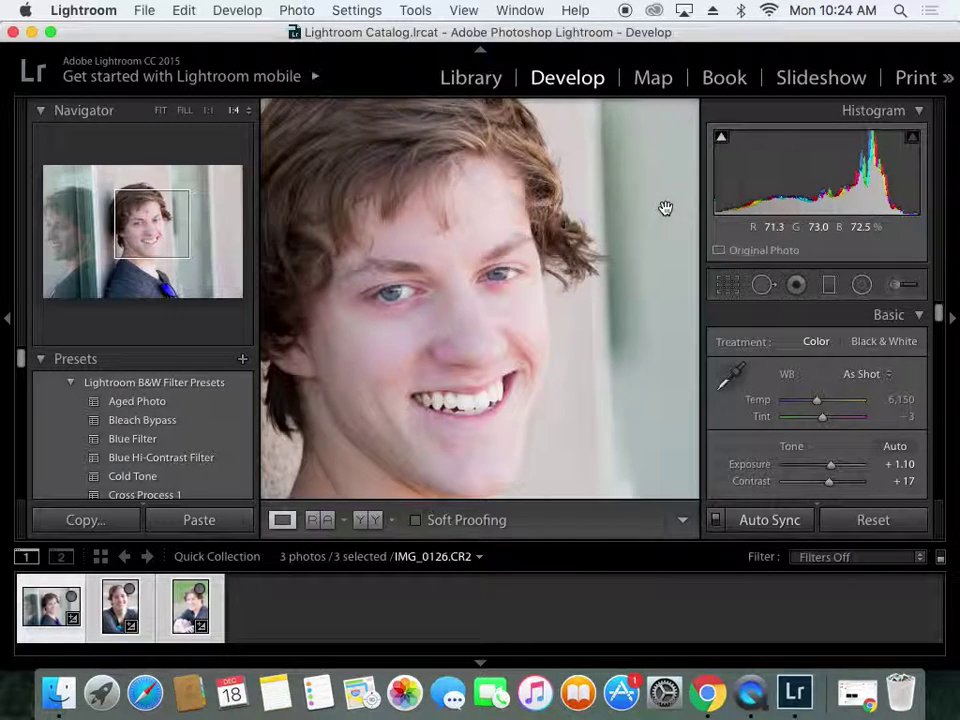
pyautogui.press('\\')
pyautogui.press('\\')
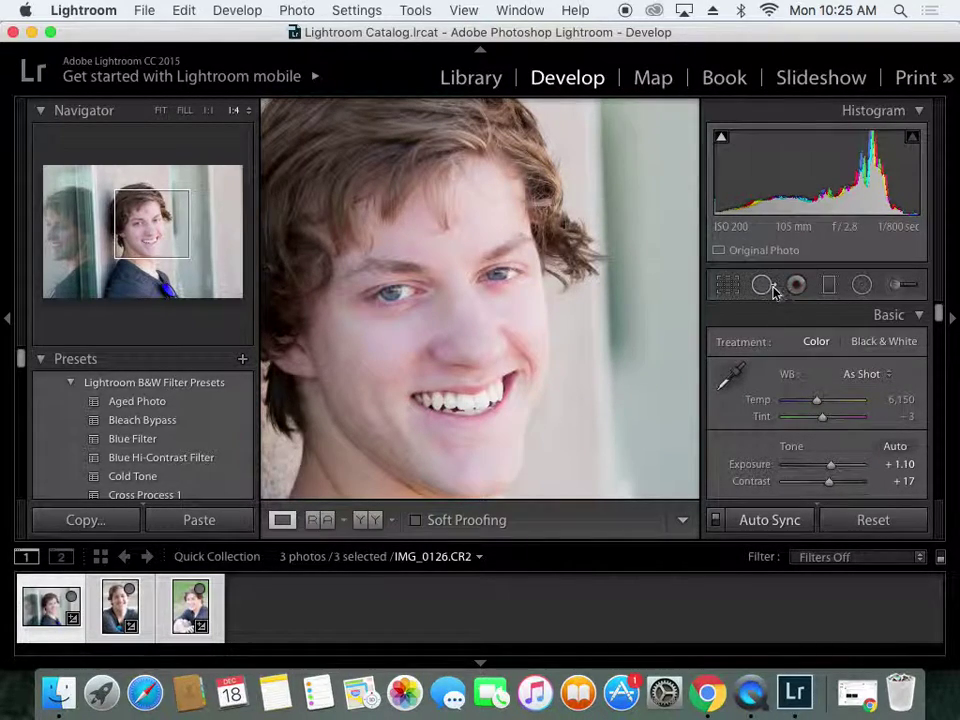
# Heal the chin blemish with a new spot sampled from clean right-cheek skin, then close the tools.
pyautogui.click(765, 286)
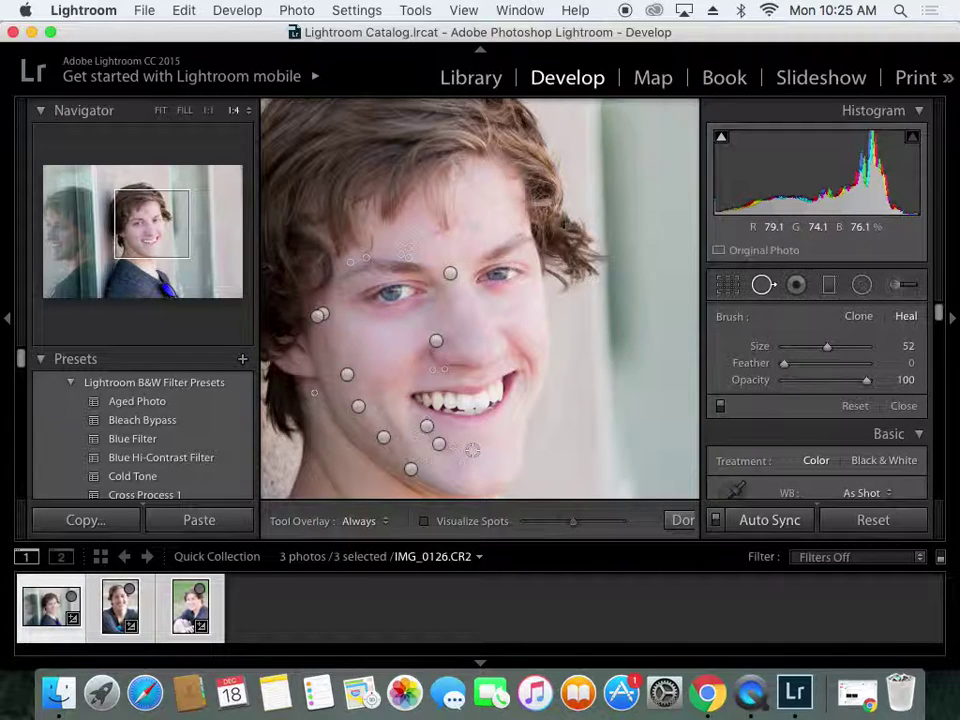
pyautogui.moveTo(472, 451); pyautogui.dragTo(446, 444)
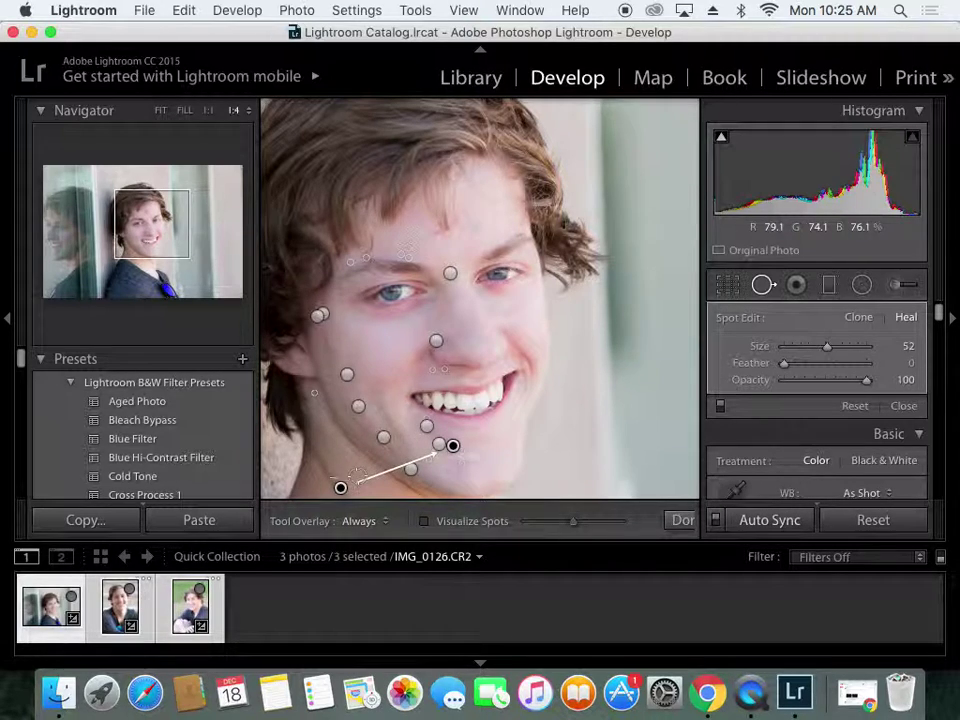
pyautogui.moveTo(356, 485)
pyautogui.mouseDown()
pyautogui.moveTo(542, 424)
pyautogui.moveTo(542, 296)
pyautogui.moveTo(533, 321)
pyautogui.moveTo(507, 299)
pyautogui.moveTo(519, 313)
pyautogui.mouseUp()
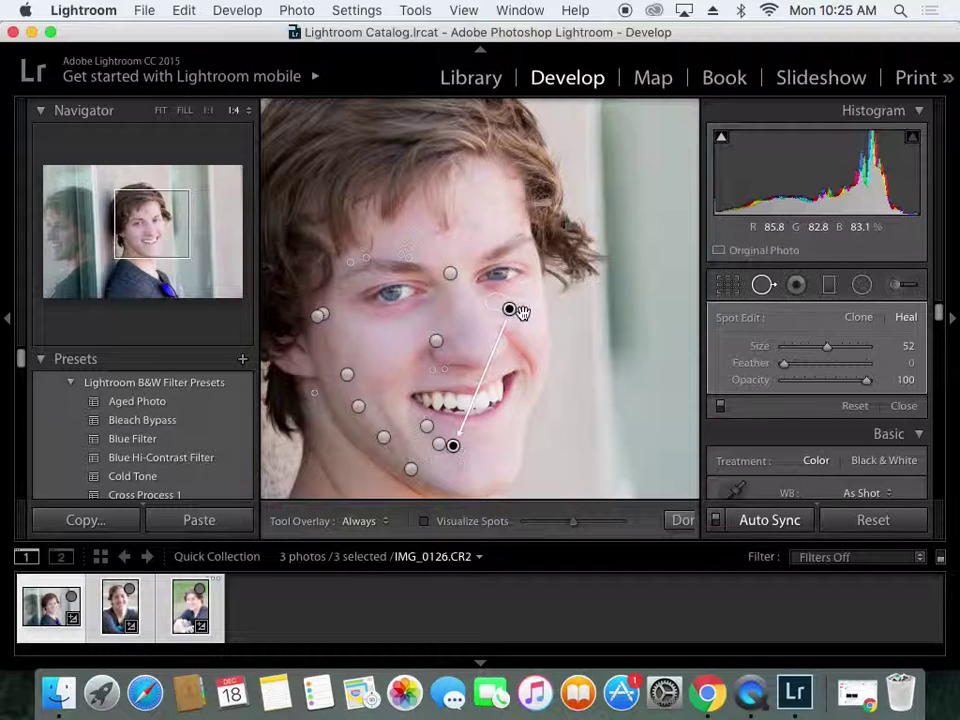
pyautogui.click(894, 286)
pyautogui.click(894, 286)
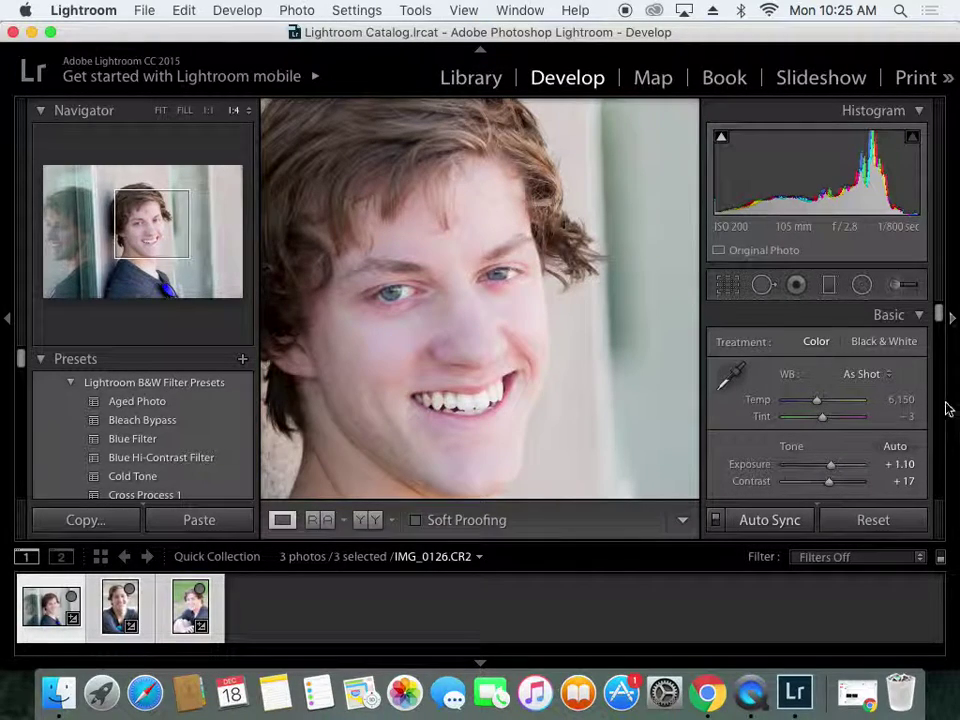
# Choose the Shade white balance preset, warming the photo to Temp 7,500 and Tint +10.
pyautogui.click(886, 374)
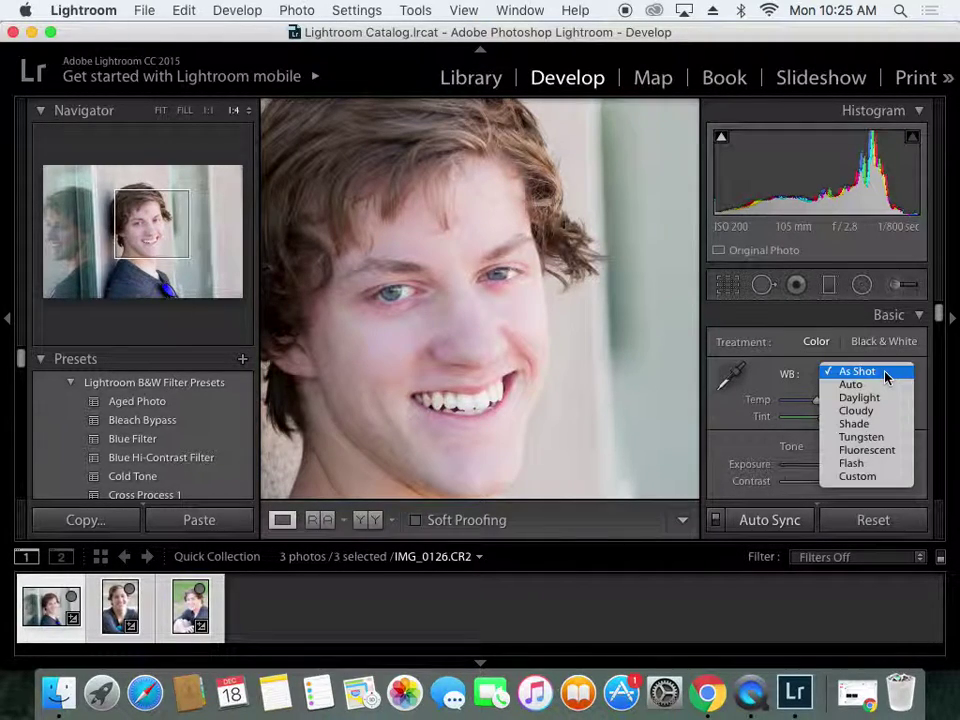
pyautogui.click(858, 424)
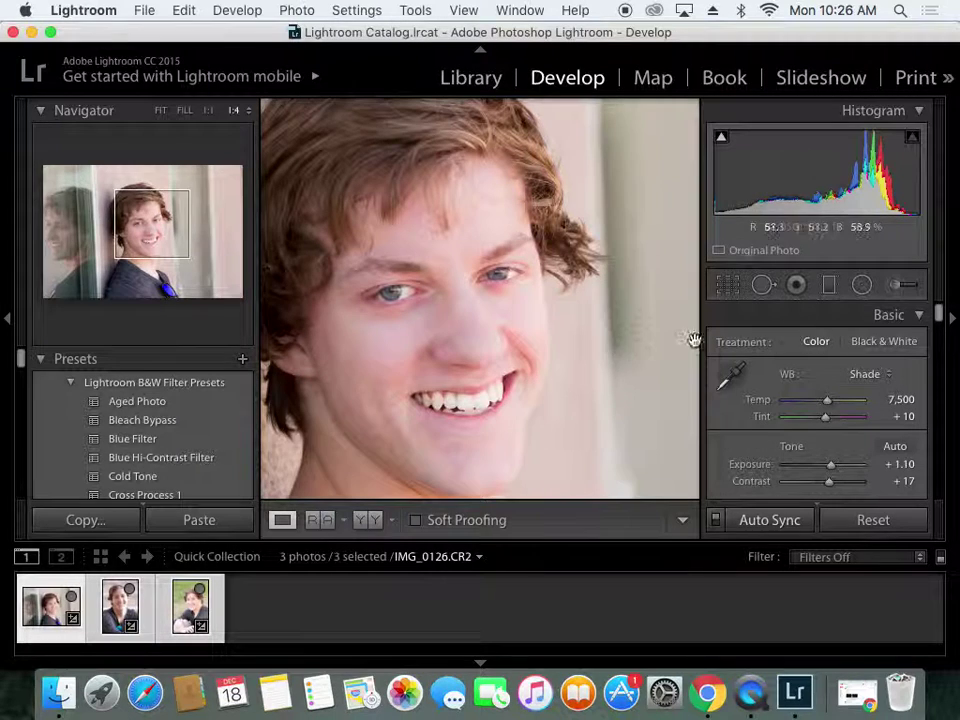
# Paint a Teeth Whitening brush adjustment at Amount 60 across the teeth, then close the brush.
pyautogui.click(895, 286)
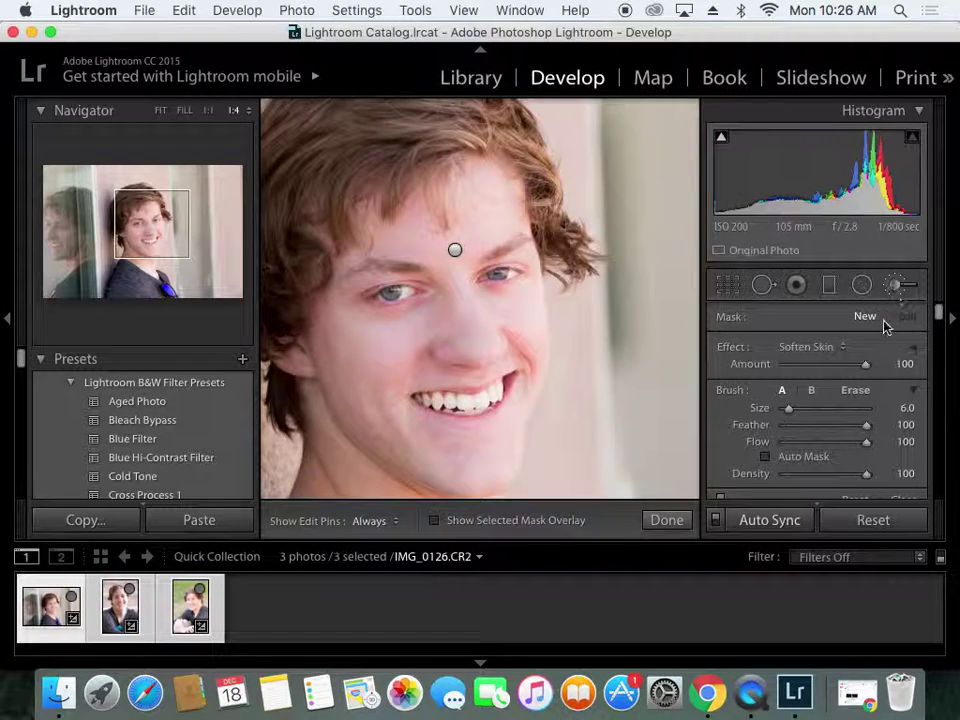
pyautogui.click(843, 350)
pyautogui.click(840, 360)
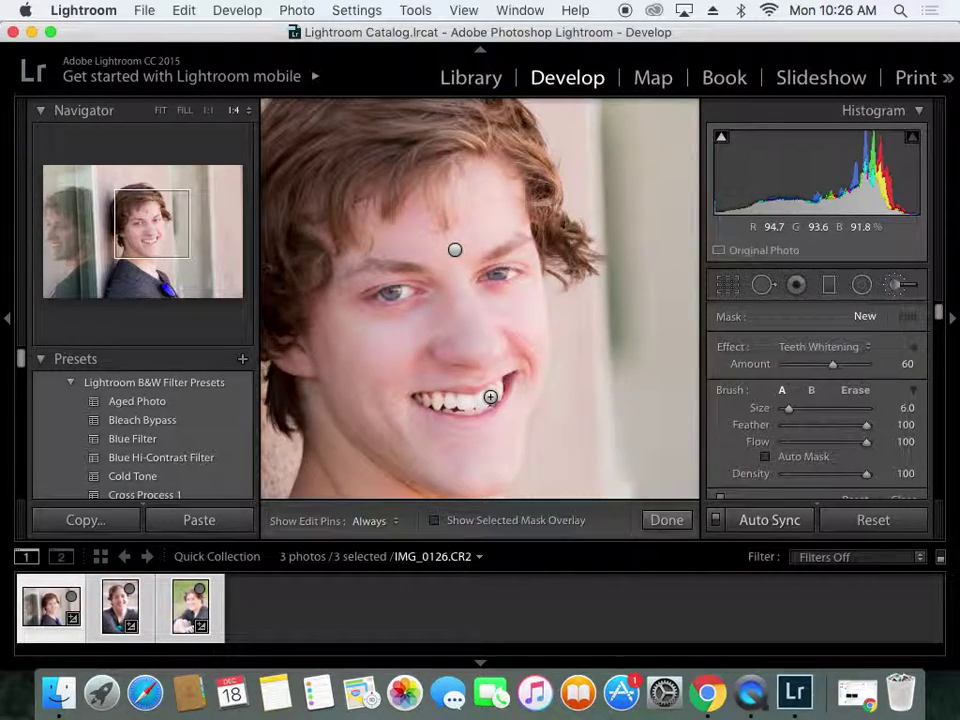
pyautogui.press('h')
pyautogui.moveTo(494, 393)
pyautogui.mouseDown()
pyautogui.moveTo(422, 398)
pyautogui.moveTo(426, 408)
pyautogui.moveTo(498, 390)
pyautogui.mouseUp()
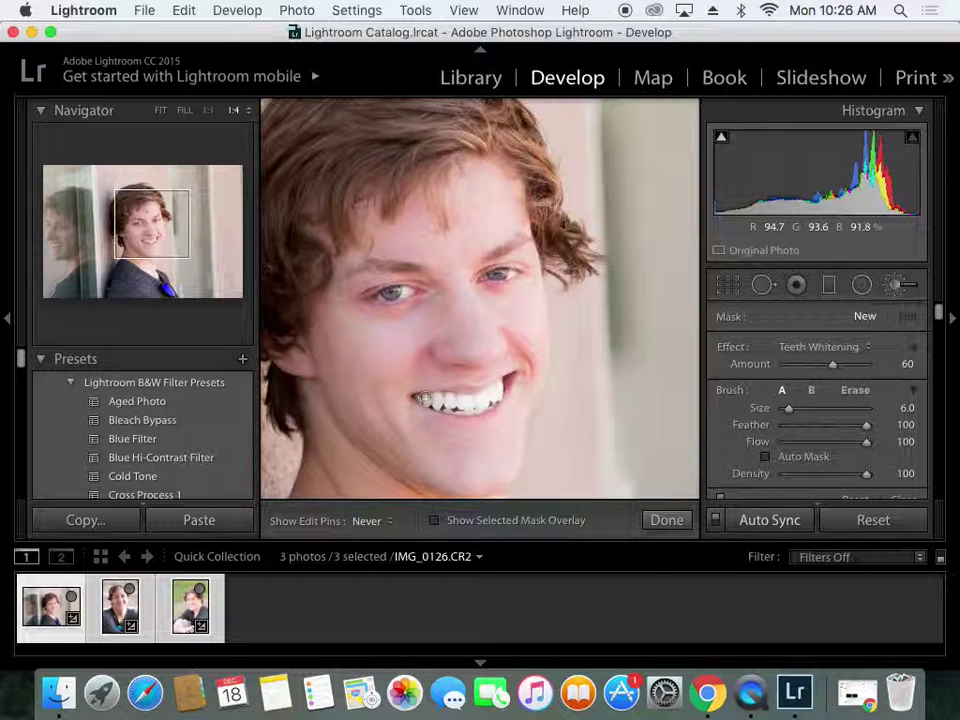
pyautogui.press('h')
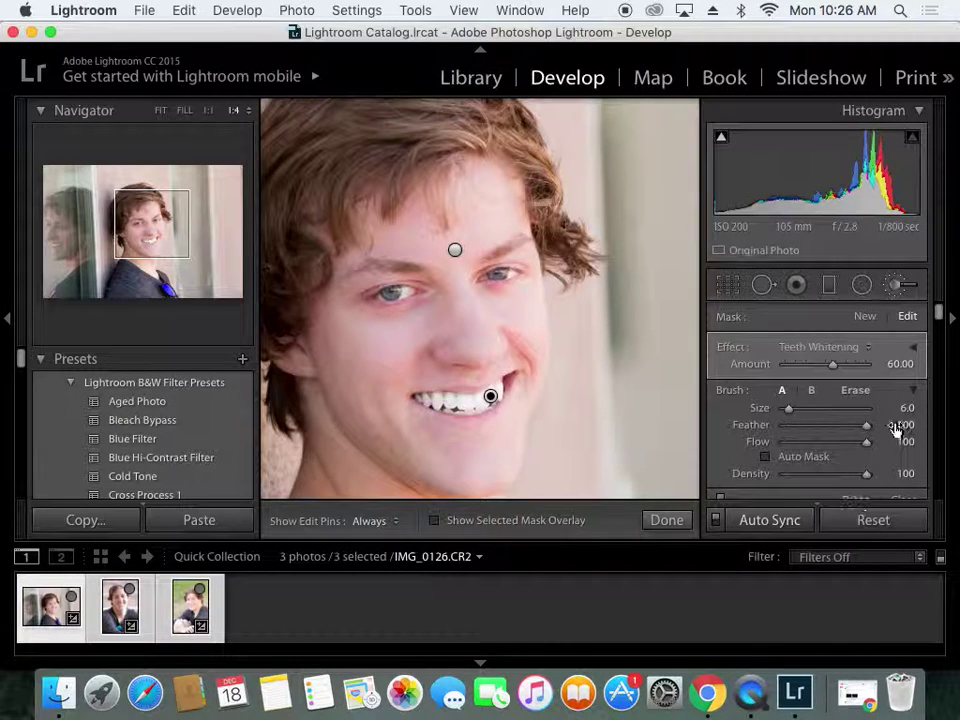
pyautogui.click(899, 286)
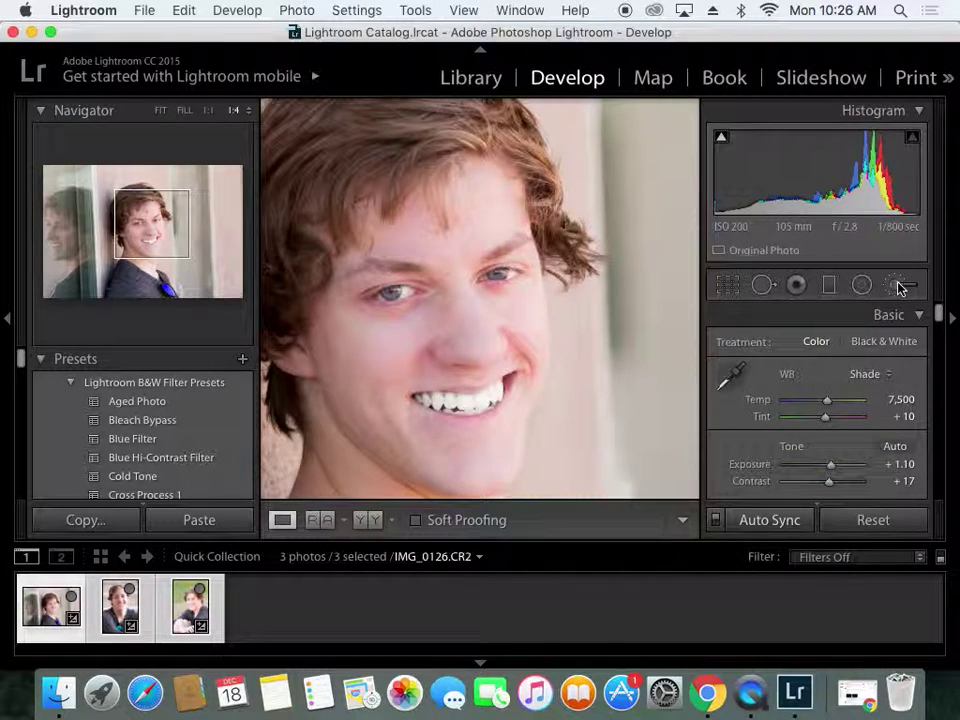
# Fit the whole portrait in the view and toggle Before/After with backslash to compare.
pyautogui.click(161, 110)
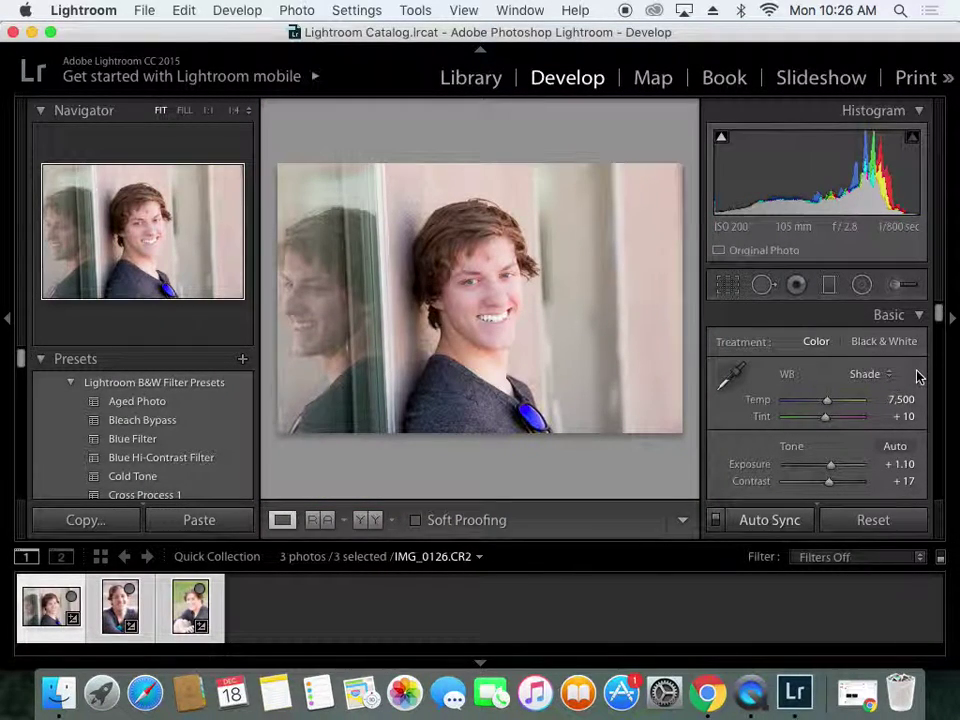
pyautogui.press('\\')
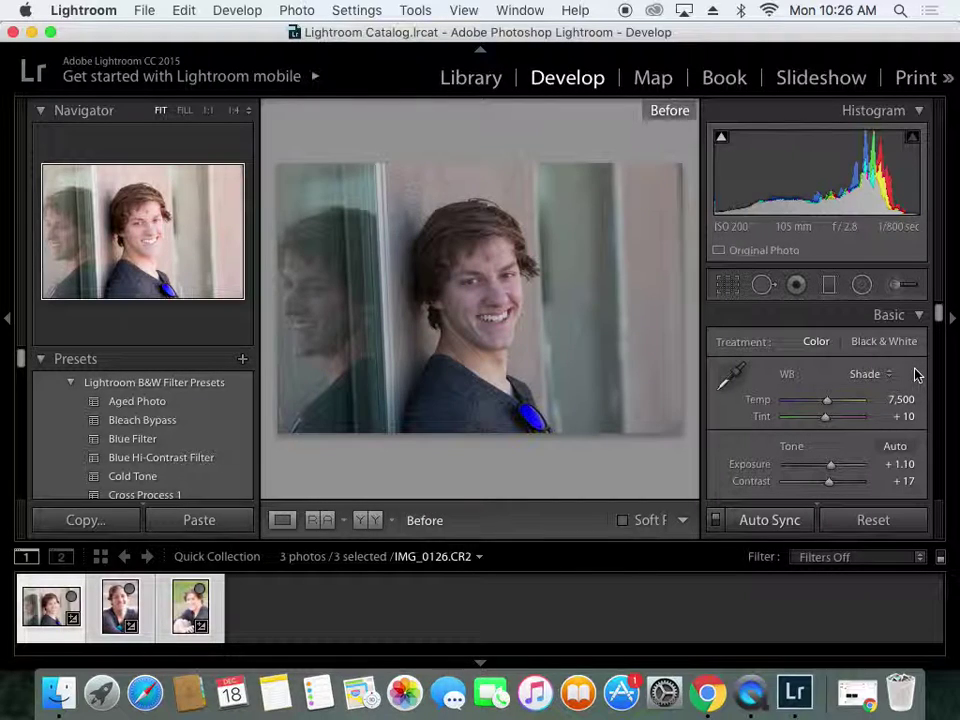
pyautogui.press('\\')
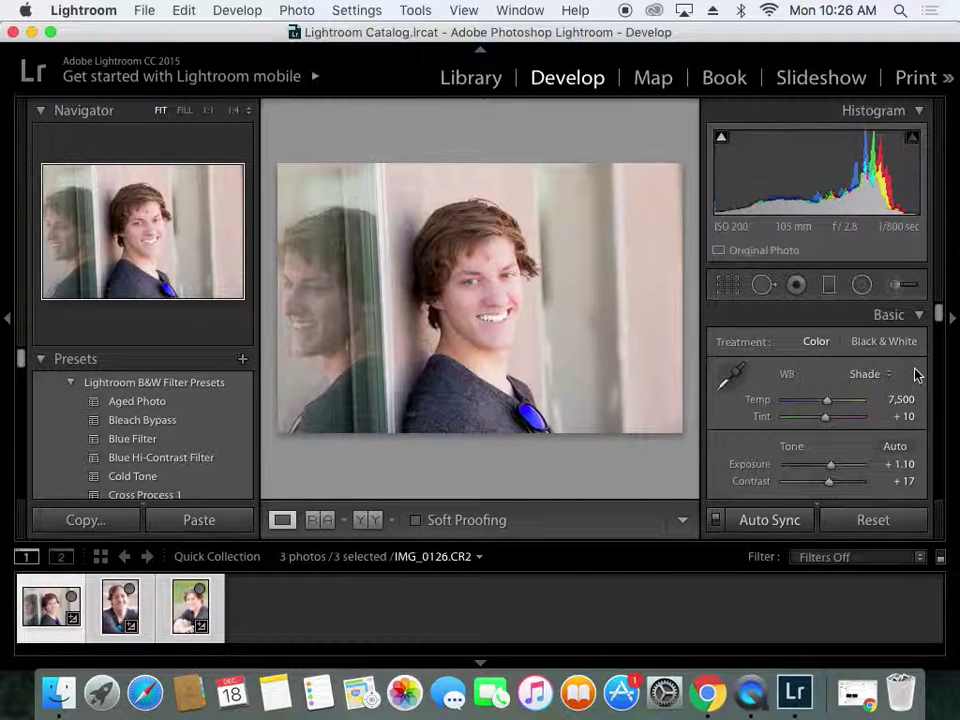
pyautogui.press('\\')
pyautogui.press('\\')
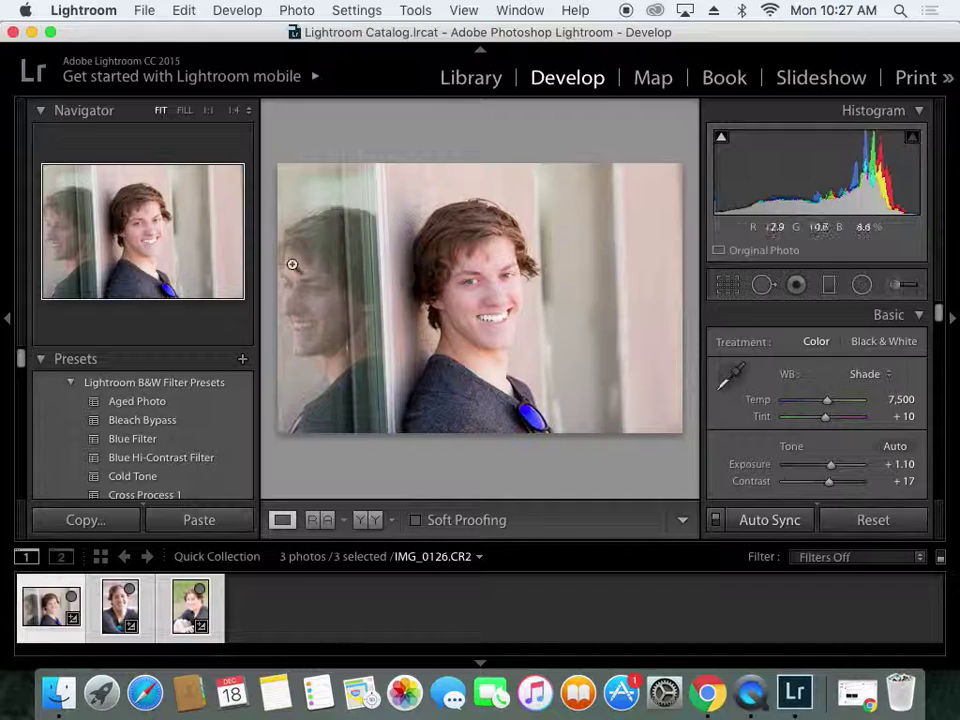
# Crop to a 5 x 7 vertical frame tightly centred on the face, then compare with the original.
pyautogui.click(728, 287)
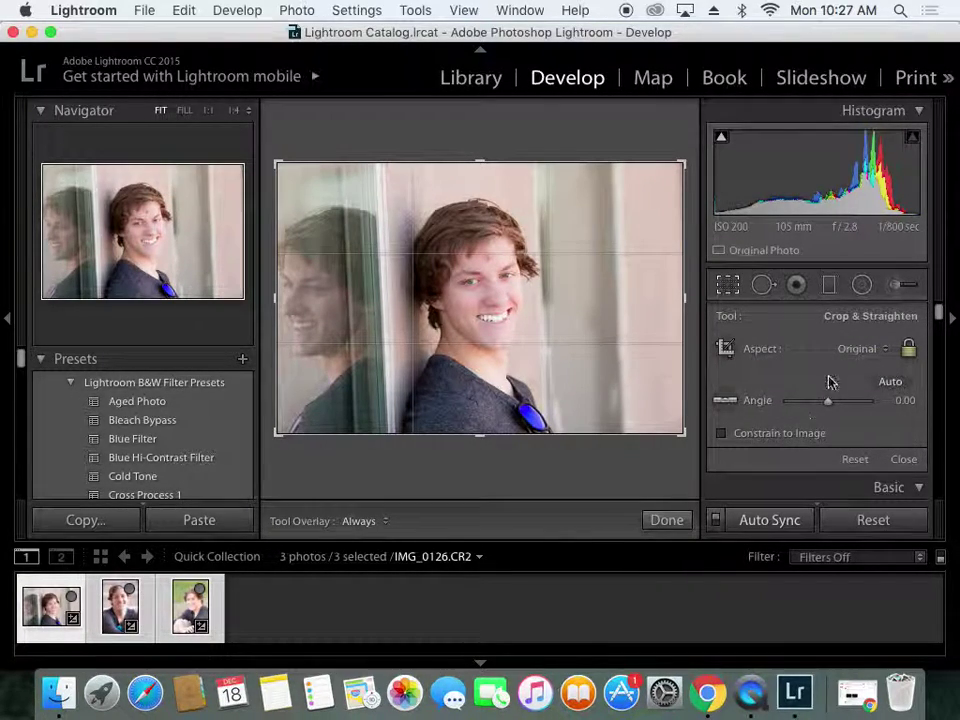
pyautogui.click(884, 349)
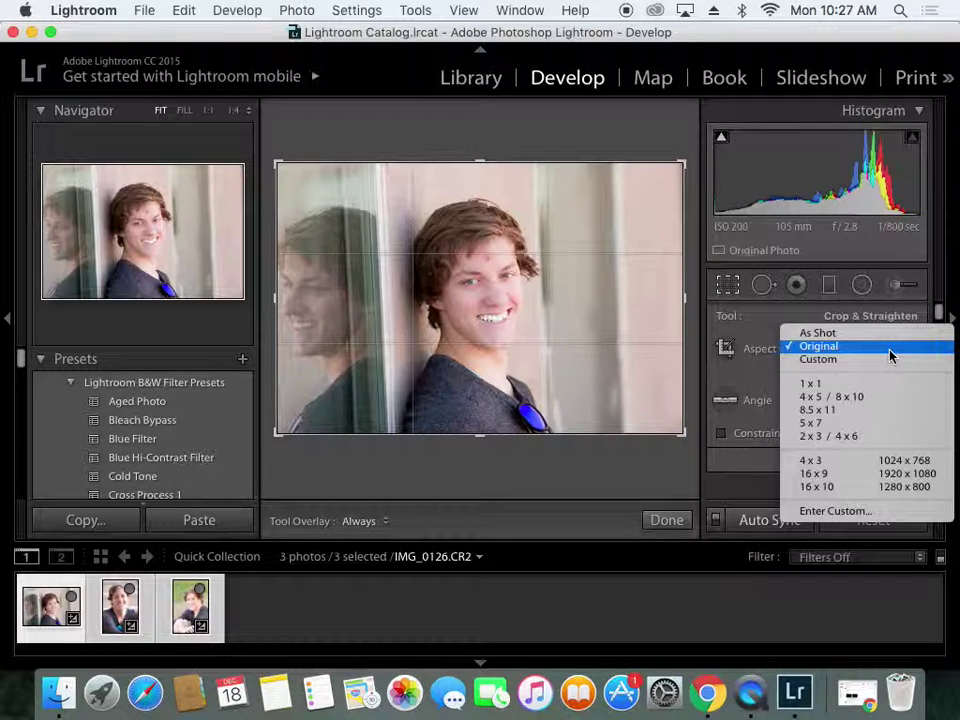
pyautogui.click(826, 425)
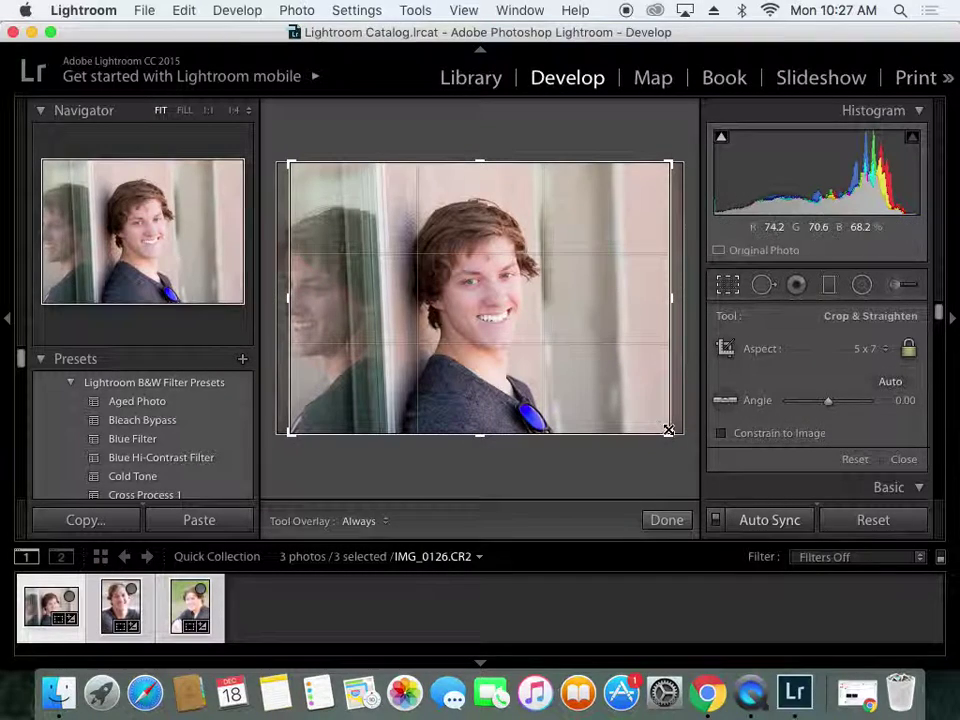
pyautogui.moveTo(670, 434); pyautogui.dragTo(606, 443)
pyautogui.moveTo(516, 334); pyautogui.dragTo(408, 337)
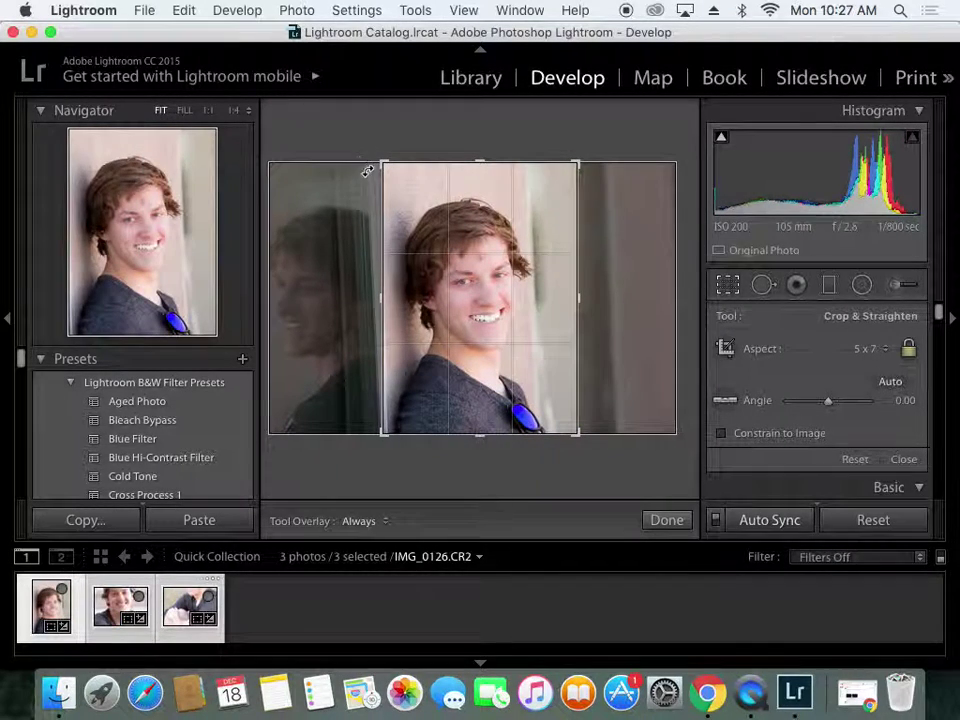
pyautogui.moveTo(381, 162)
pyautogui.mouseDown()
pyautogui.moveTo(392, 178)
pyautogui.moveTo(377, 167)
pyautogui.mouseUp()
pyautogui.moveTo(509, 286); pyautogui.dragTo(522, 286)
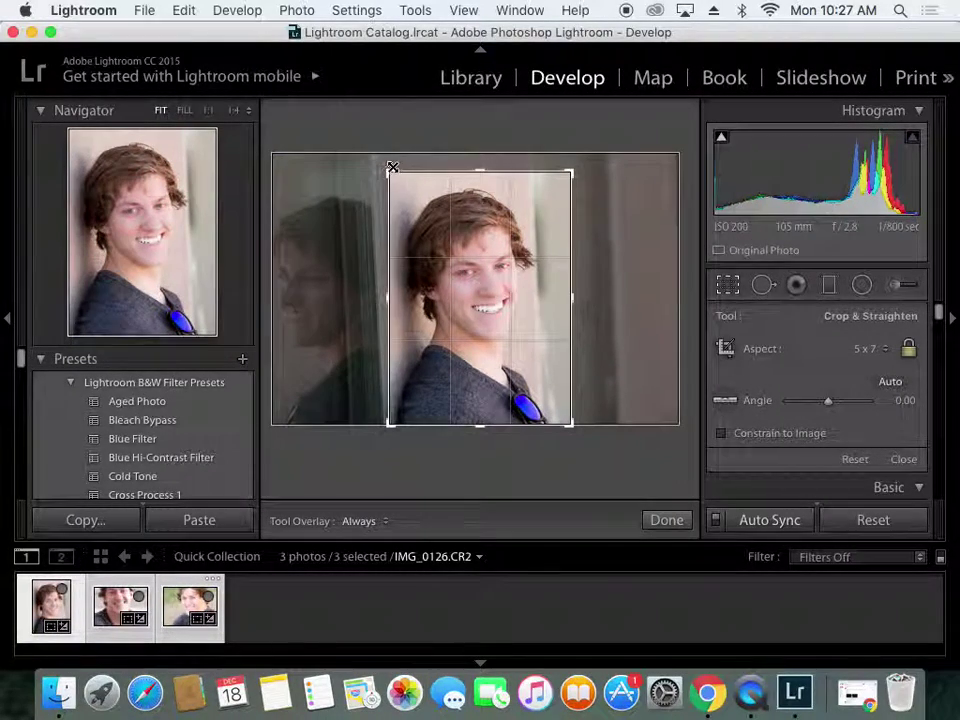
pyautogui.moveTo(390, 168); pyautogui.dragTo(393, 176)
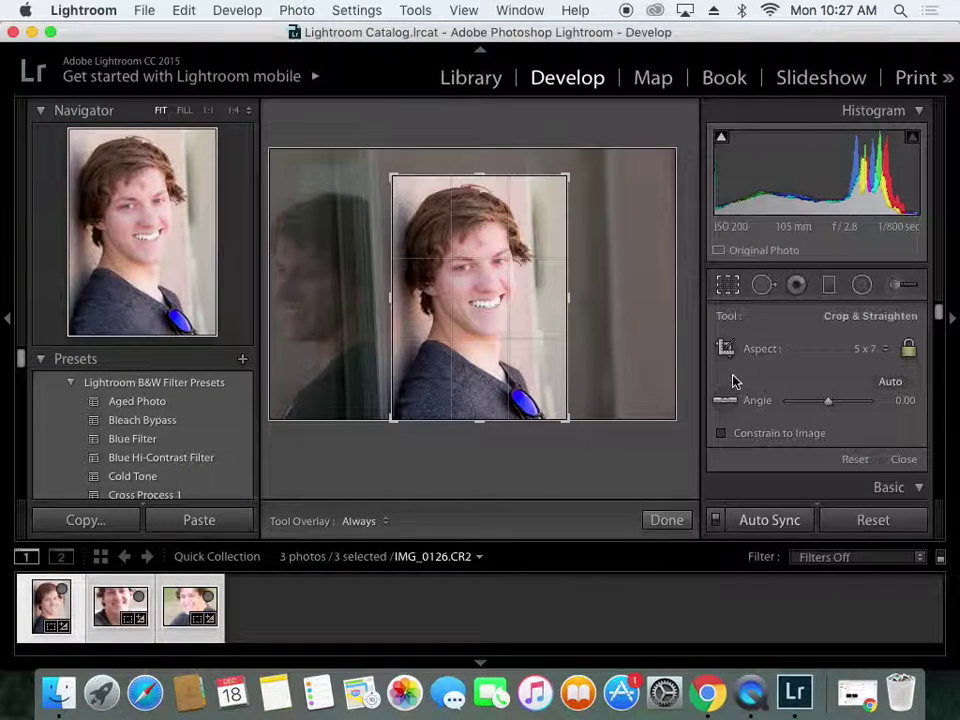
pyautogui.press('Return')
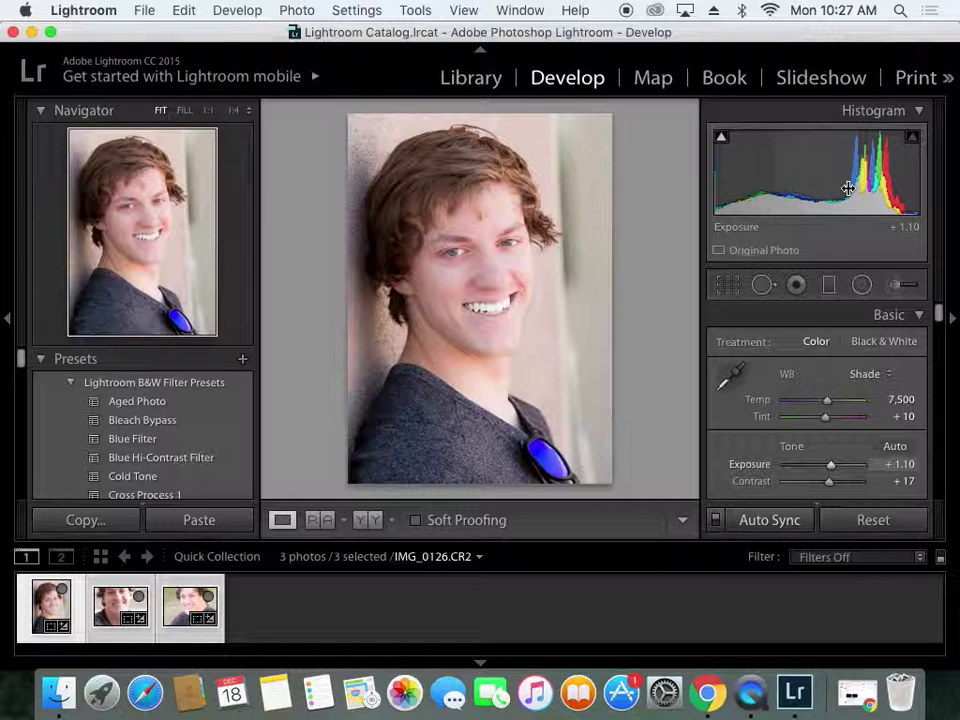
pyautogui.press('\\')
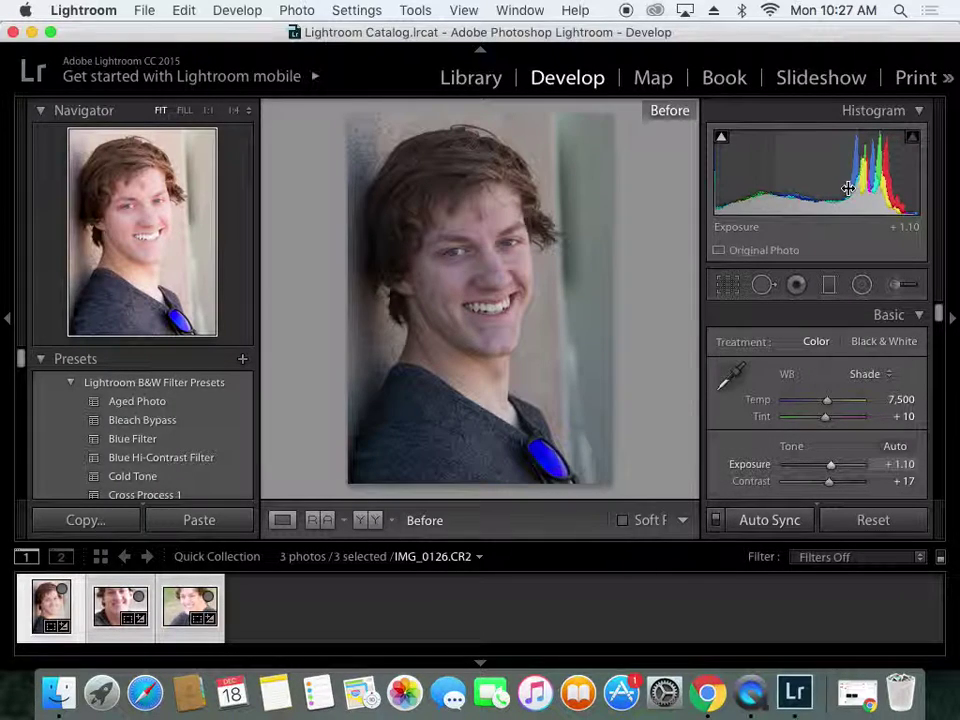
pyautogui.press('\\')
pyautogui.press('\\')
pyautogui.press('\\')
pyautogui.press('\\')
pyautogui.press('\\')
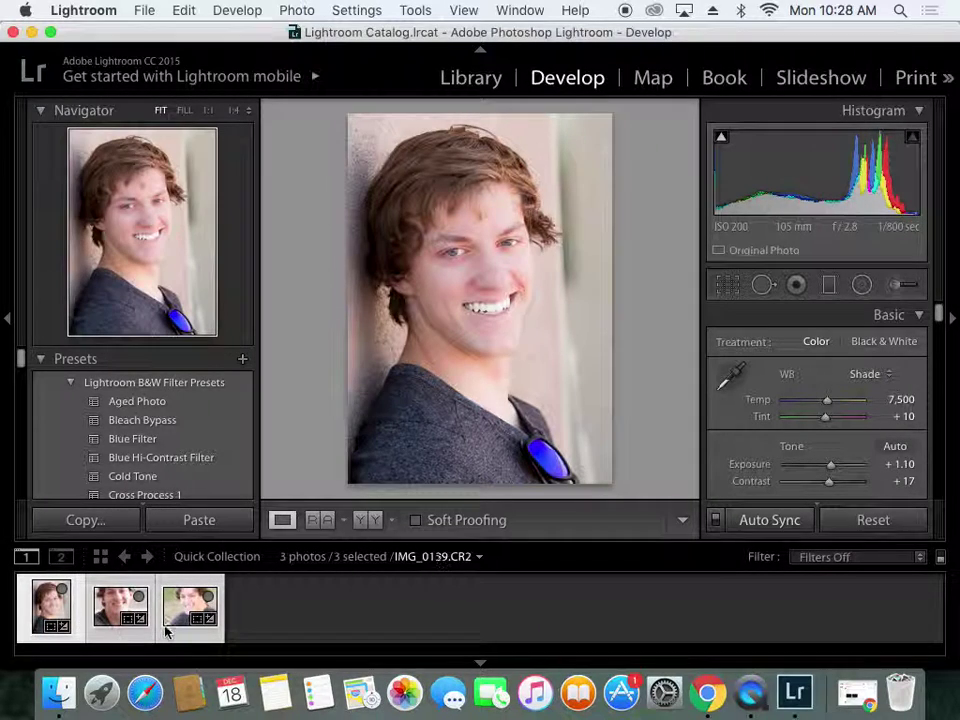
# Reset the second photo's crop aspect from 5 x 7 to Original, then show outdoor photo IMG_0159.
pyautogui.click(107, 638)
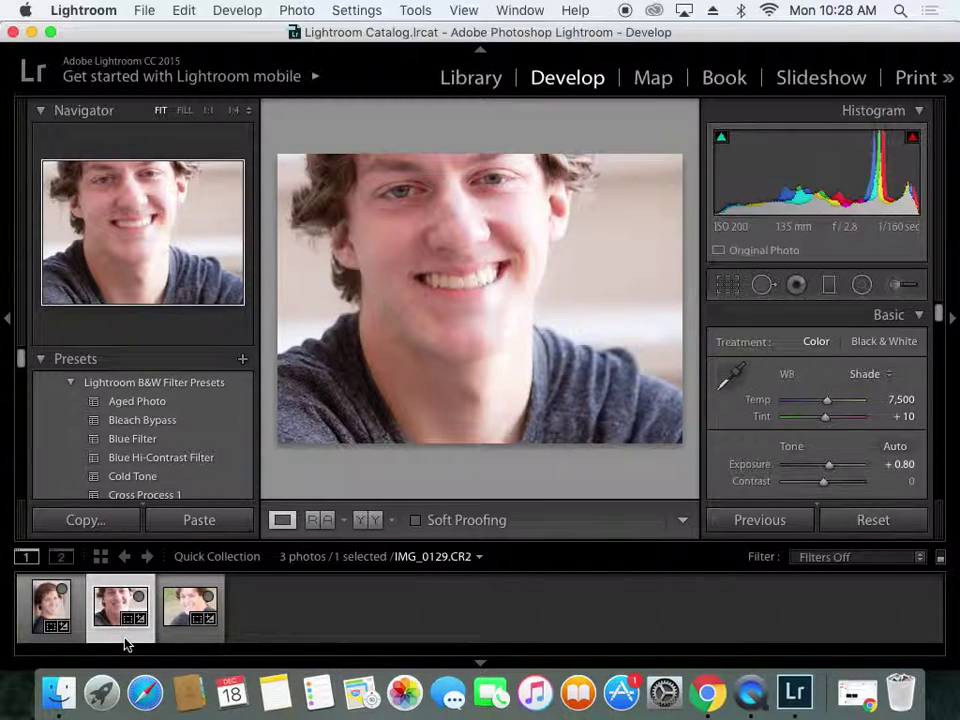
pyautogui.click(734, 298)
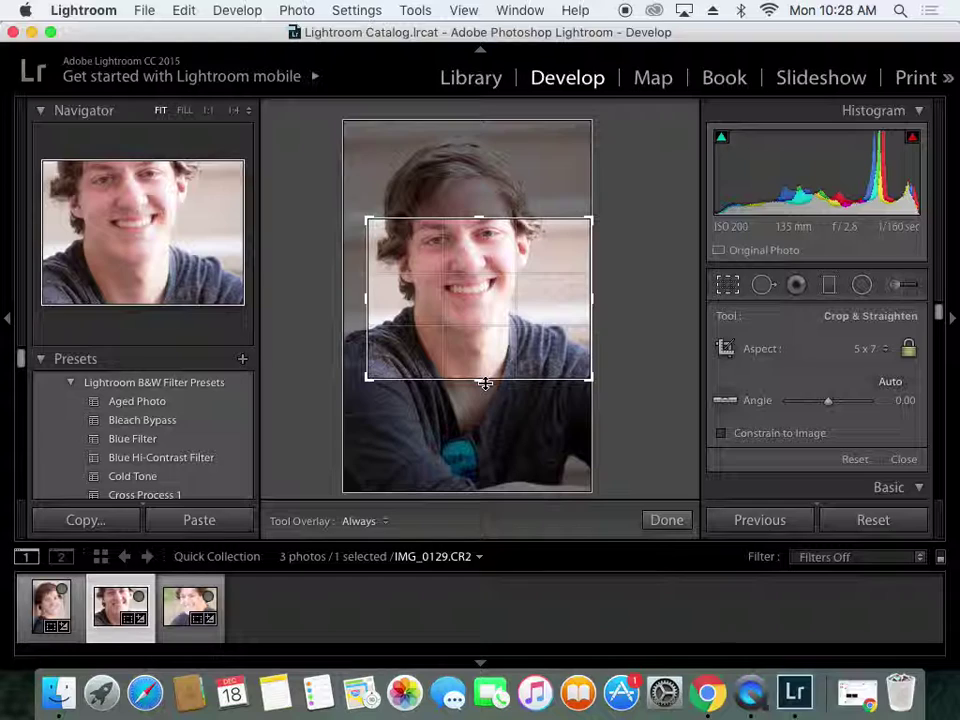
pyautogui.click(884, 358)
pyautogui.press('Escape')
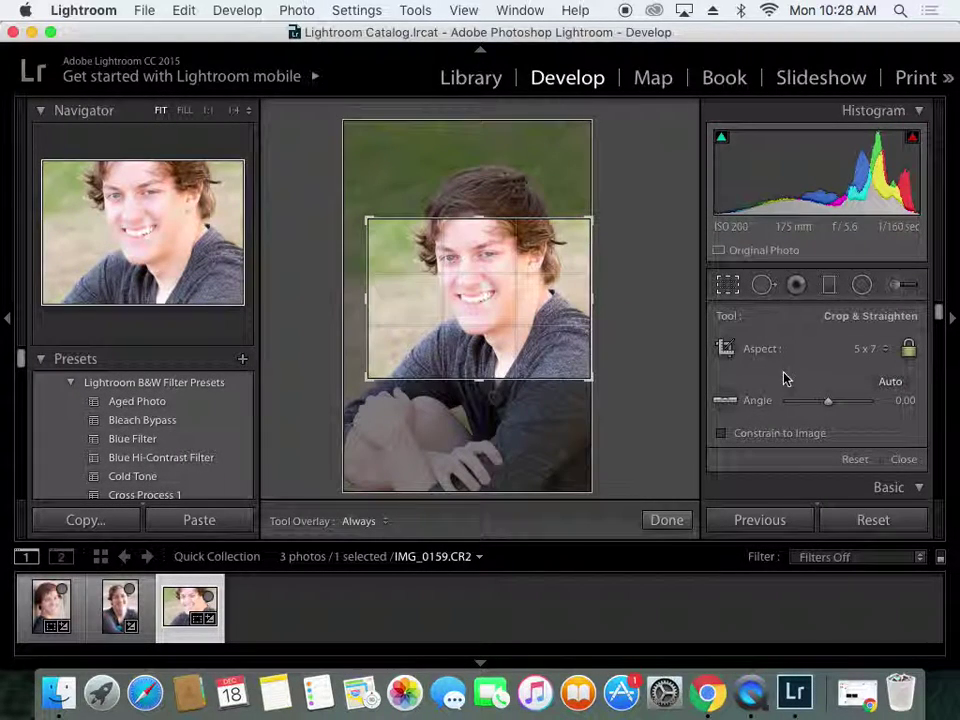
pyautogui.click(887, 347)
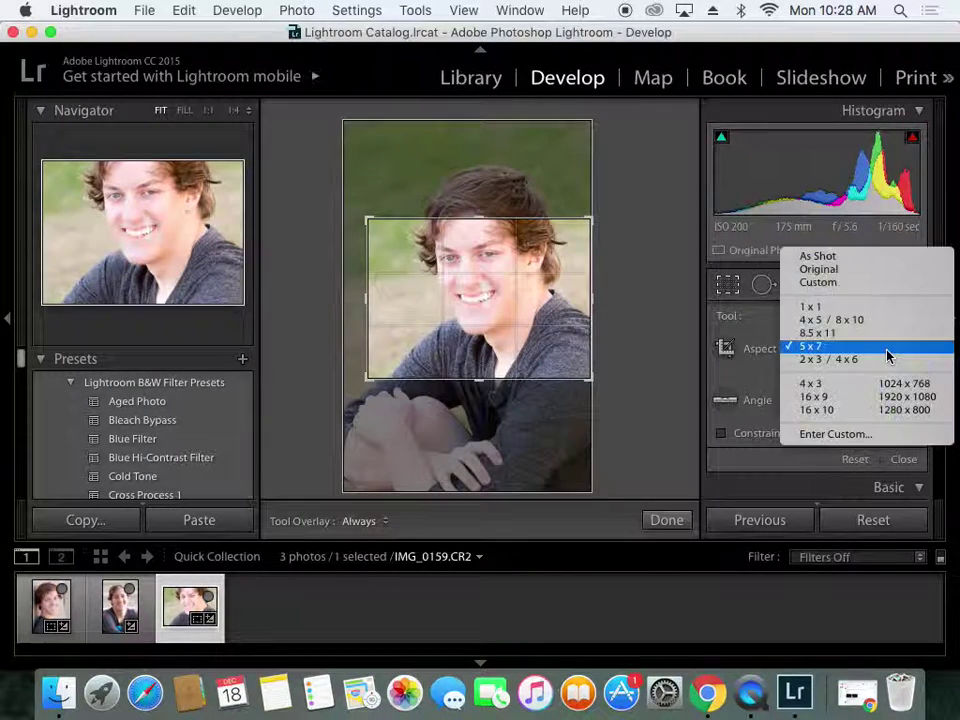
pyautogui.click(861, 270)
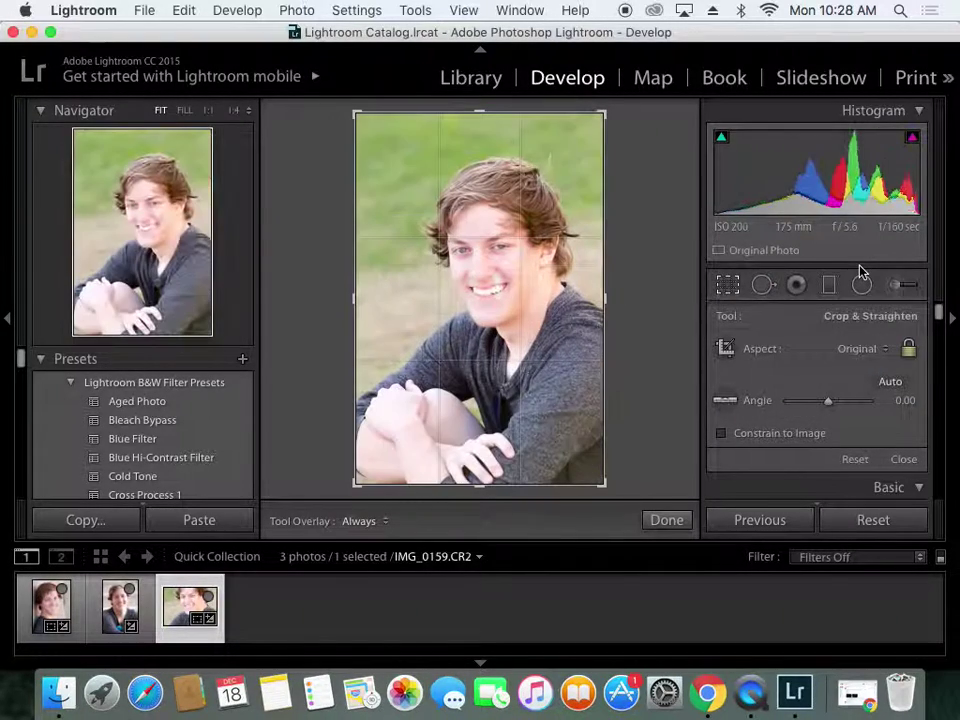
pyautogui.click(121, 628)
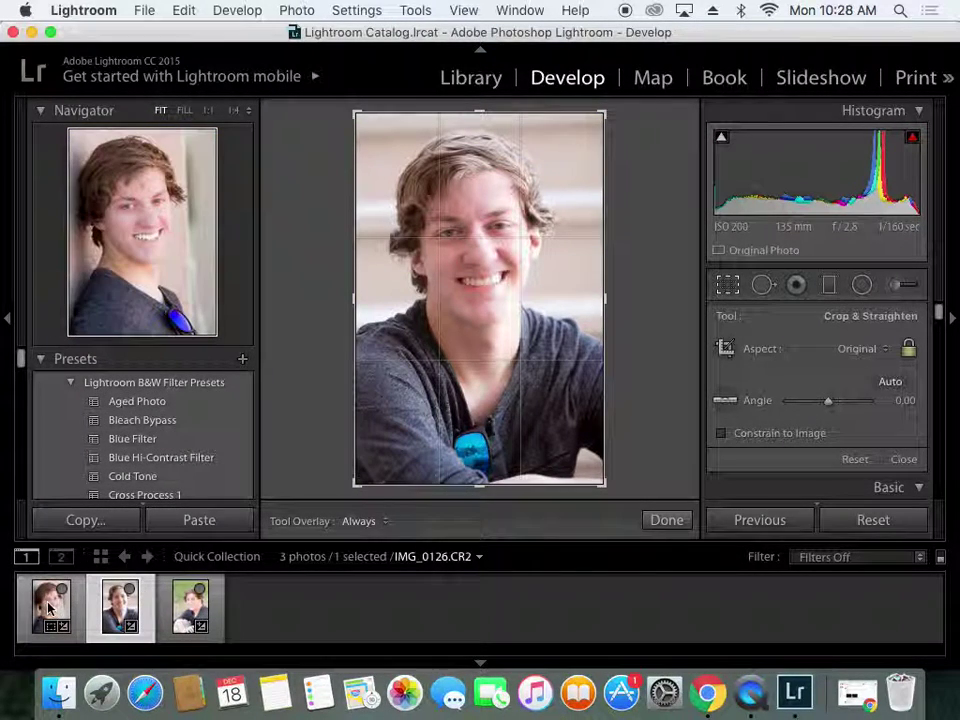
pyautogui.click(180, 607)
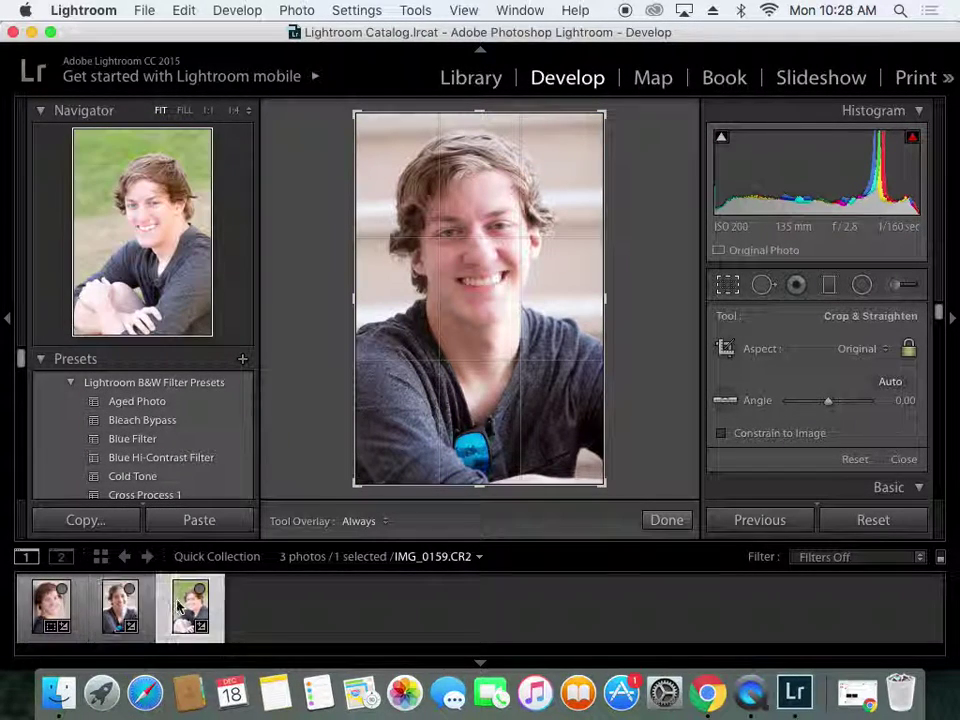